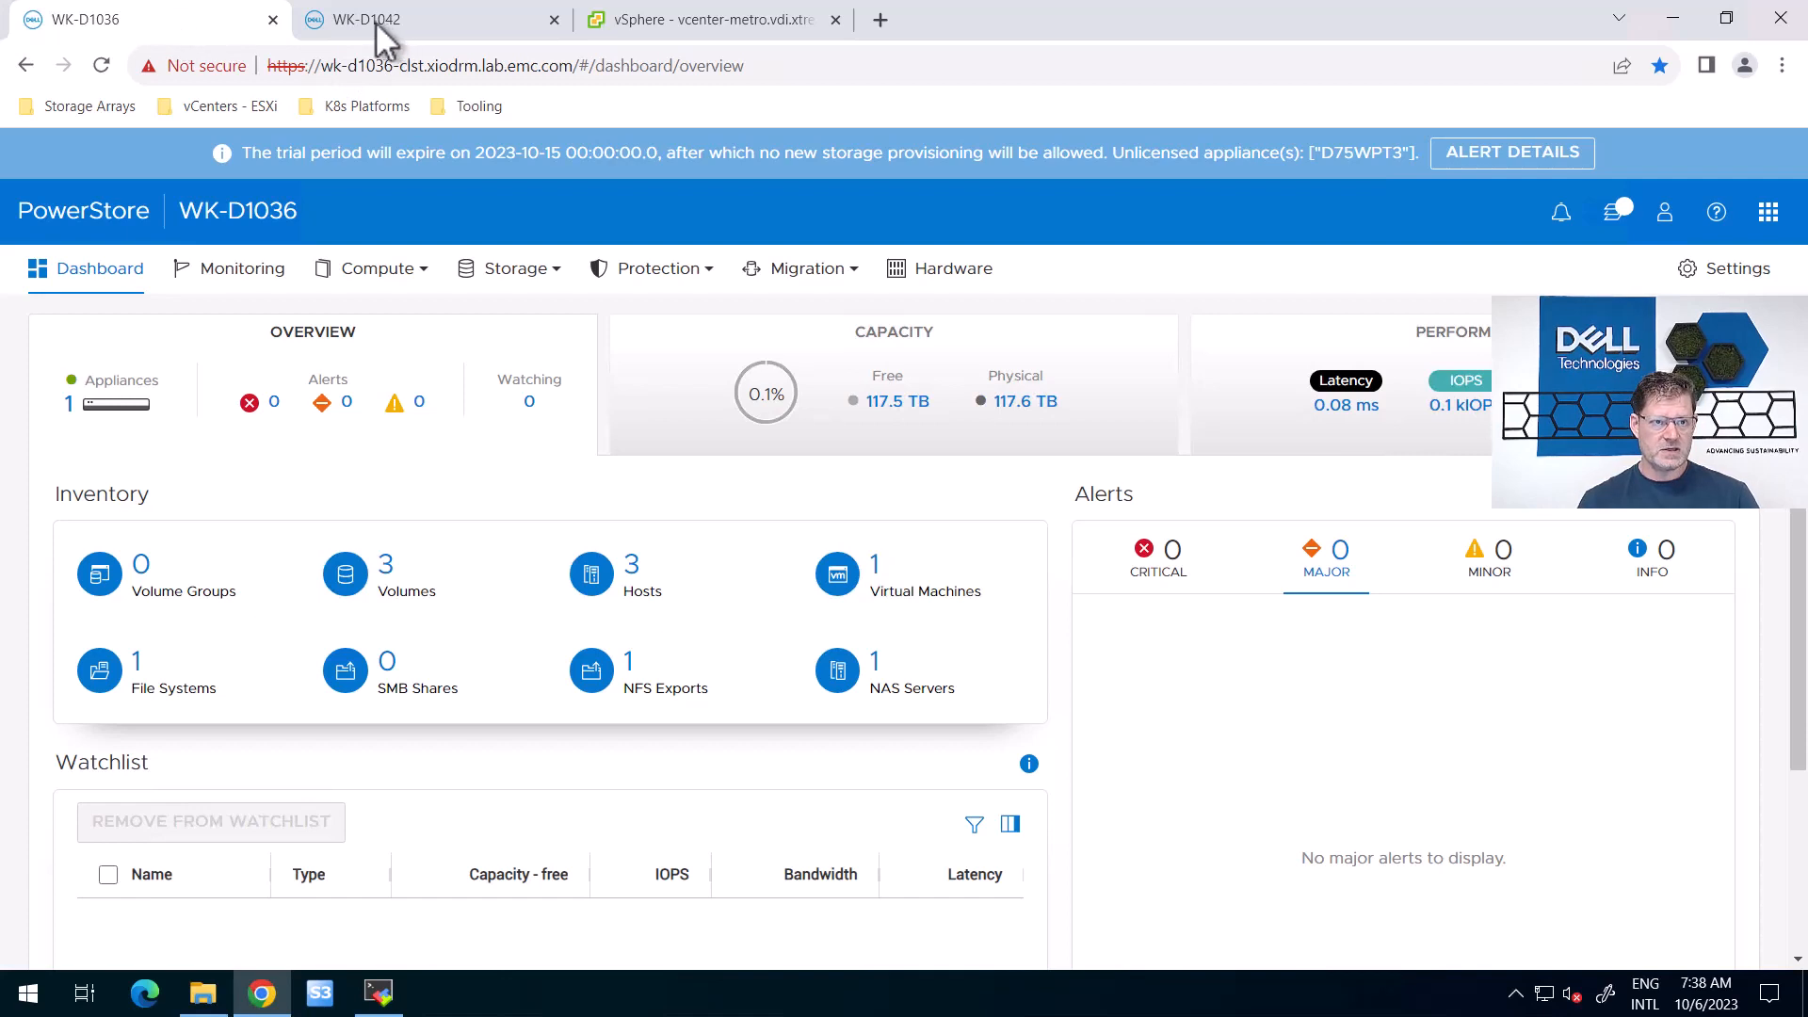
Review the storage volumes of WK-D1036, and open the system's list of metro sessions
click(518, 272)
click(519, 342)
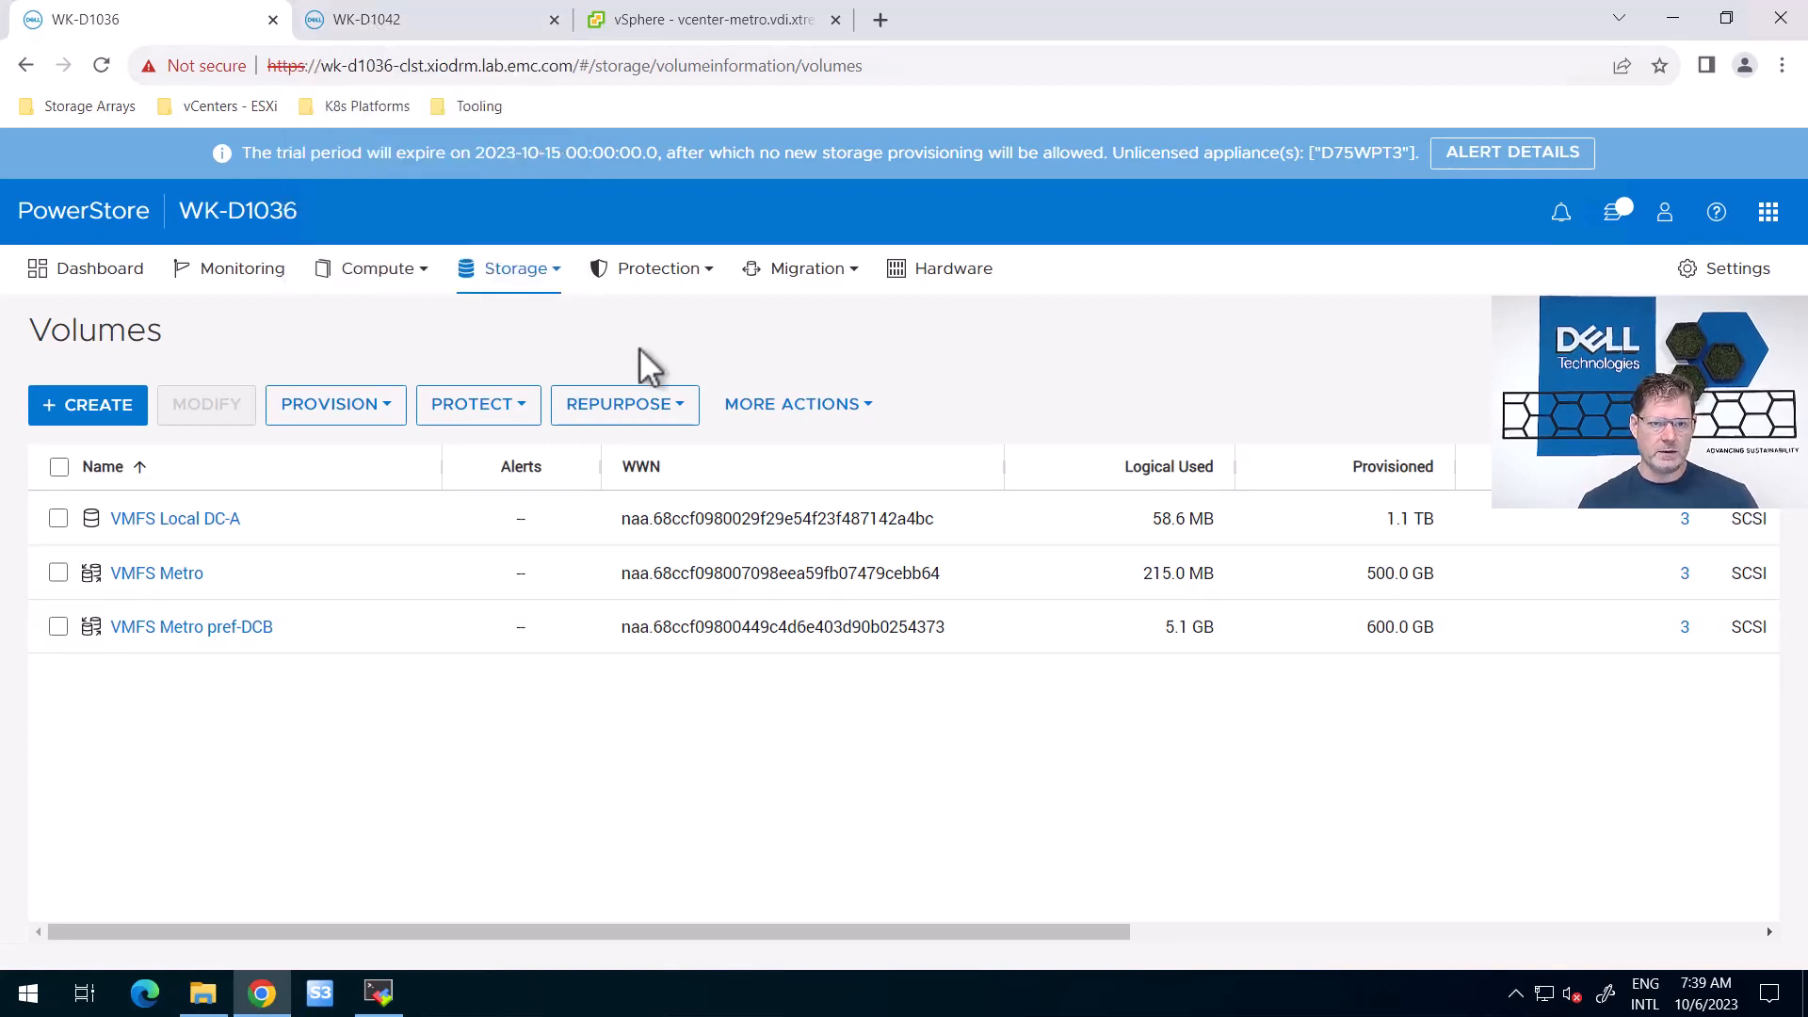
click(655, 271)
click(625, 359)
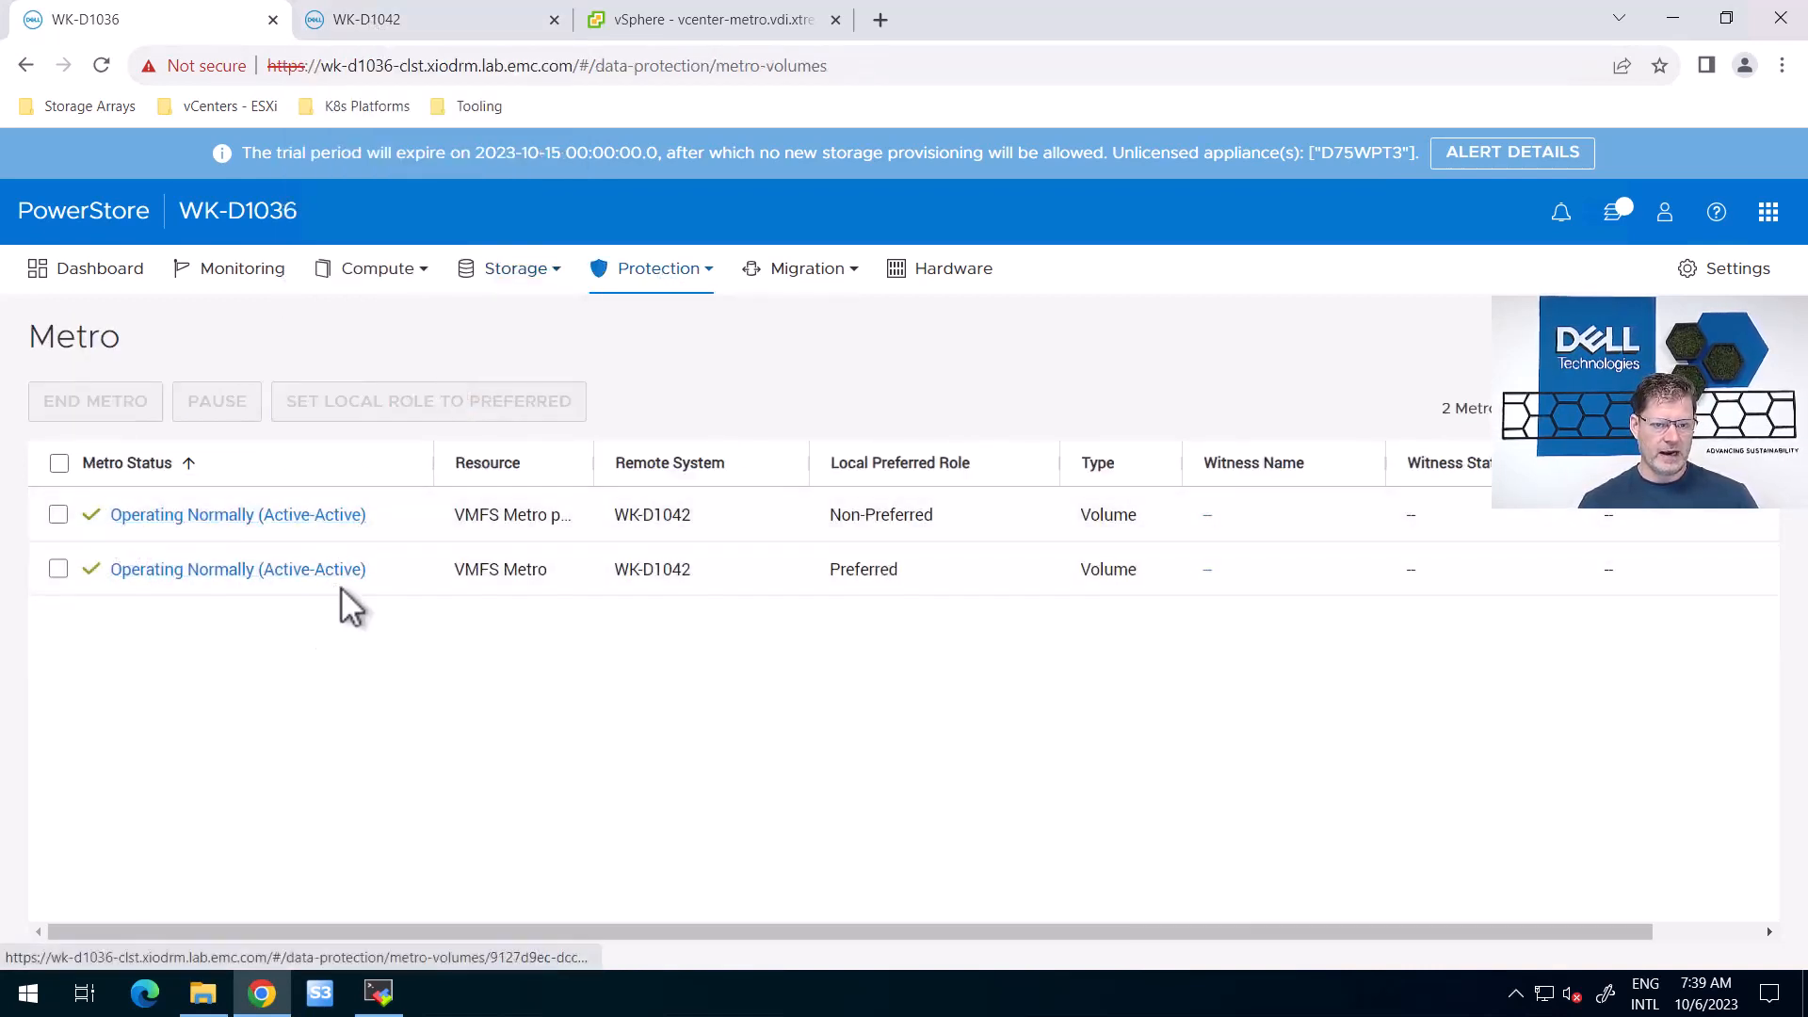
Examine the metro session details of VMFS Metro and of VMFS Metro pref-DCB, including which system is preferred
click(252, 570)
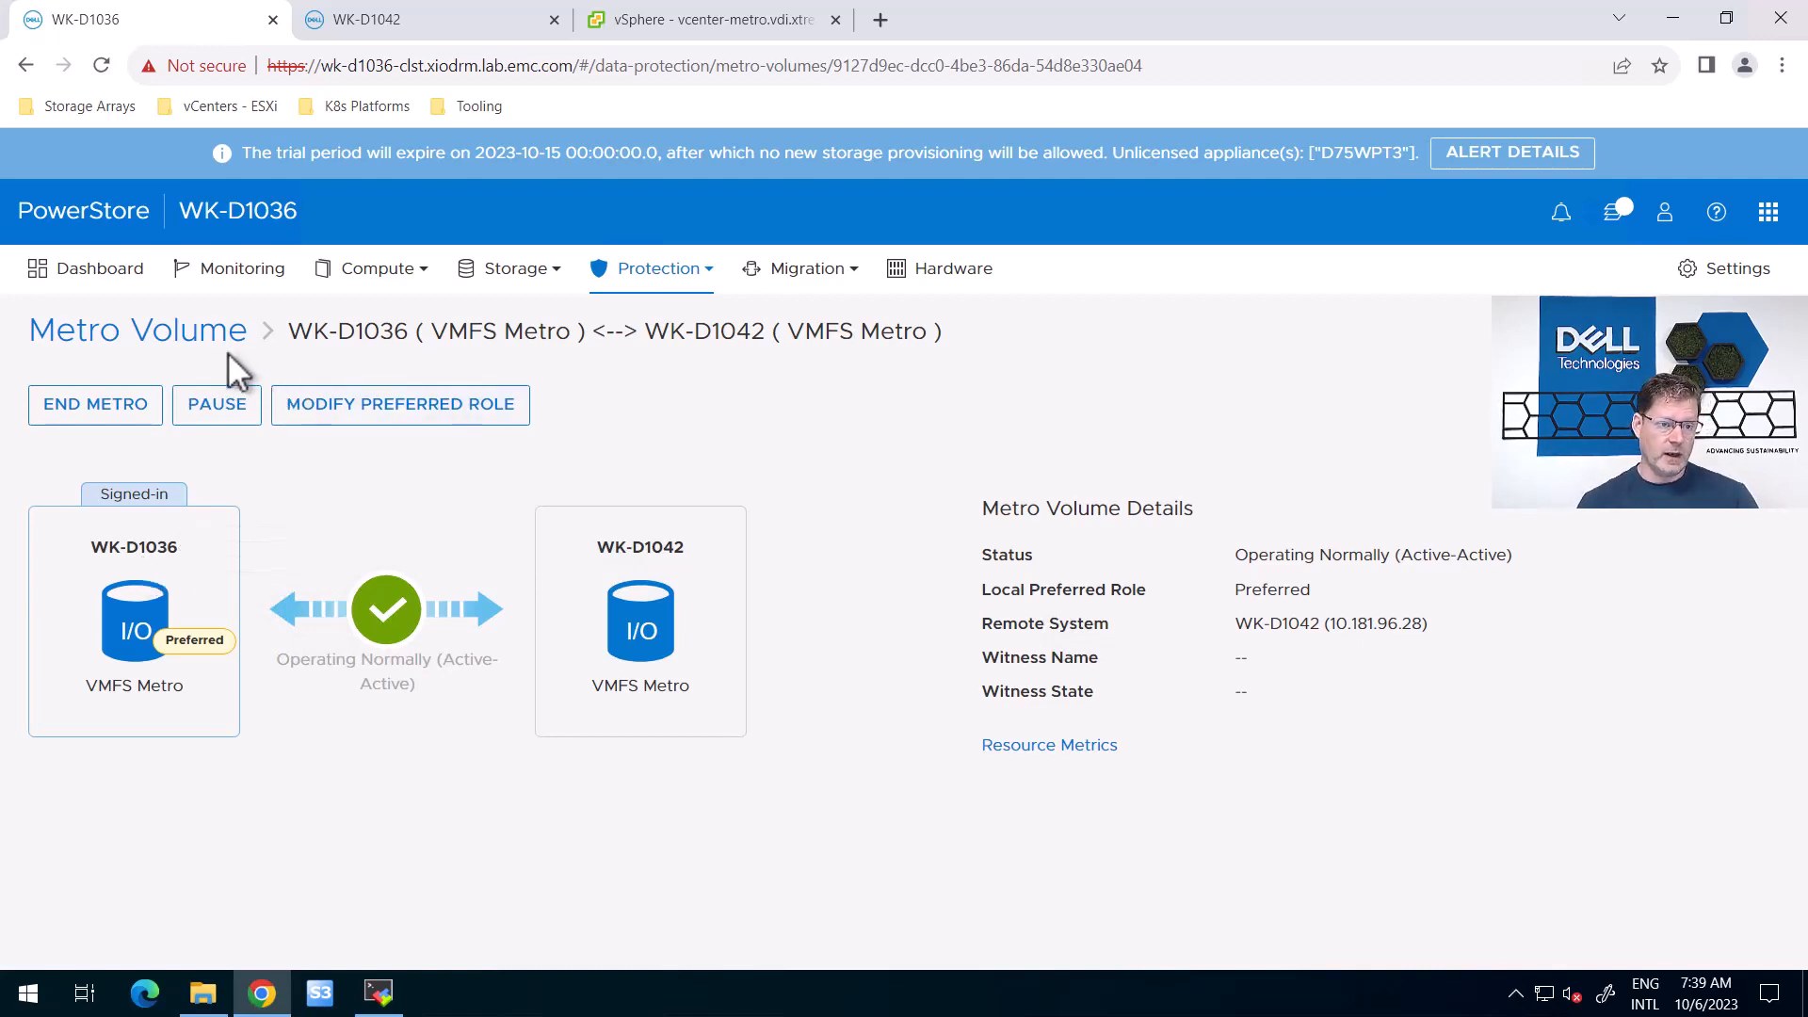
click(201, 344)
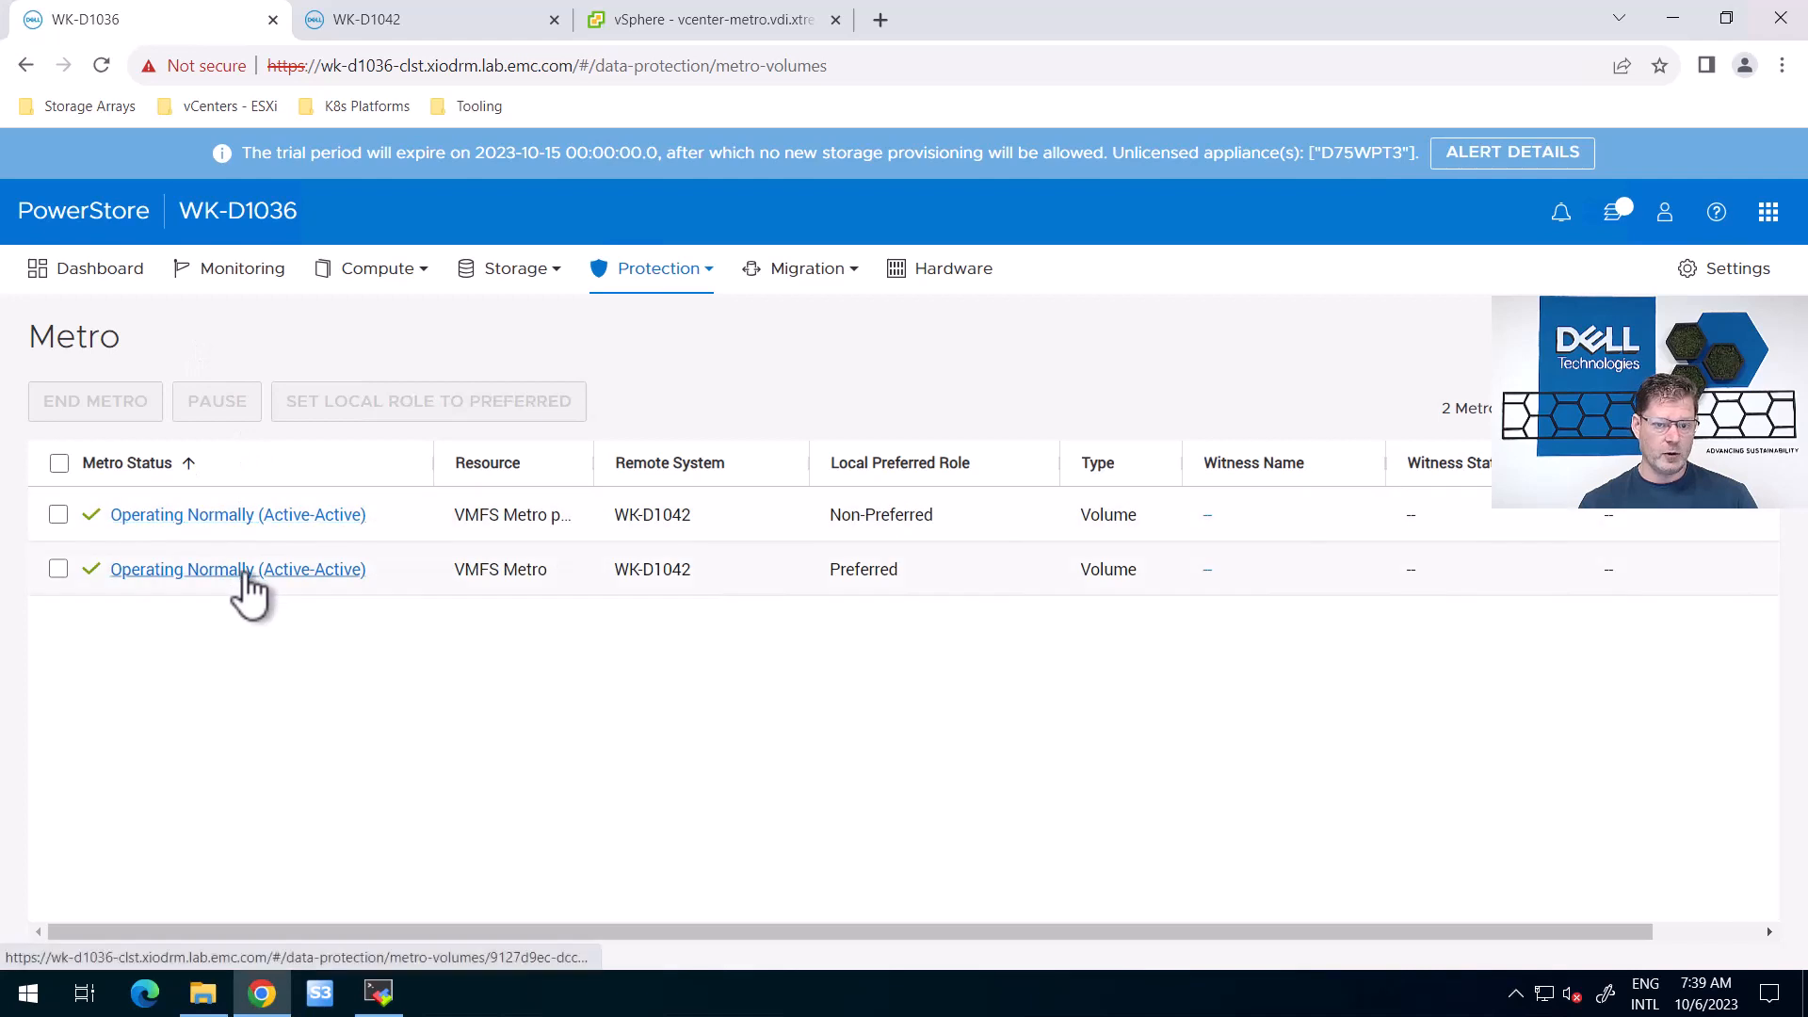
click(256, 516)
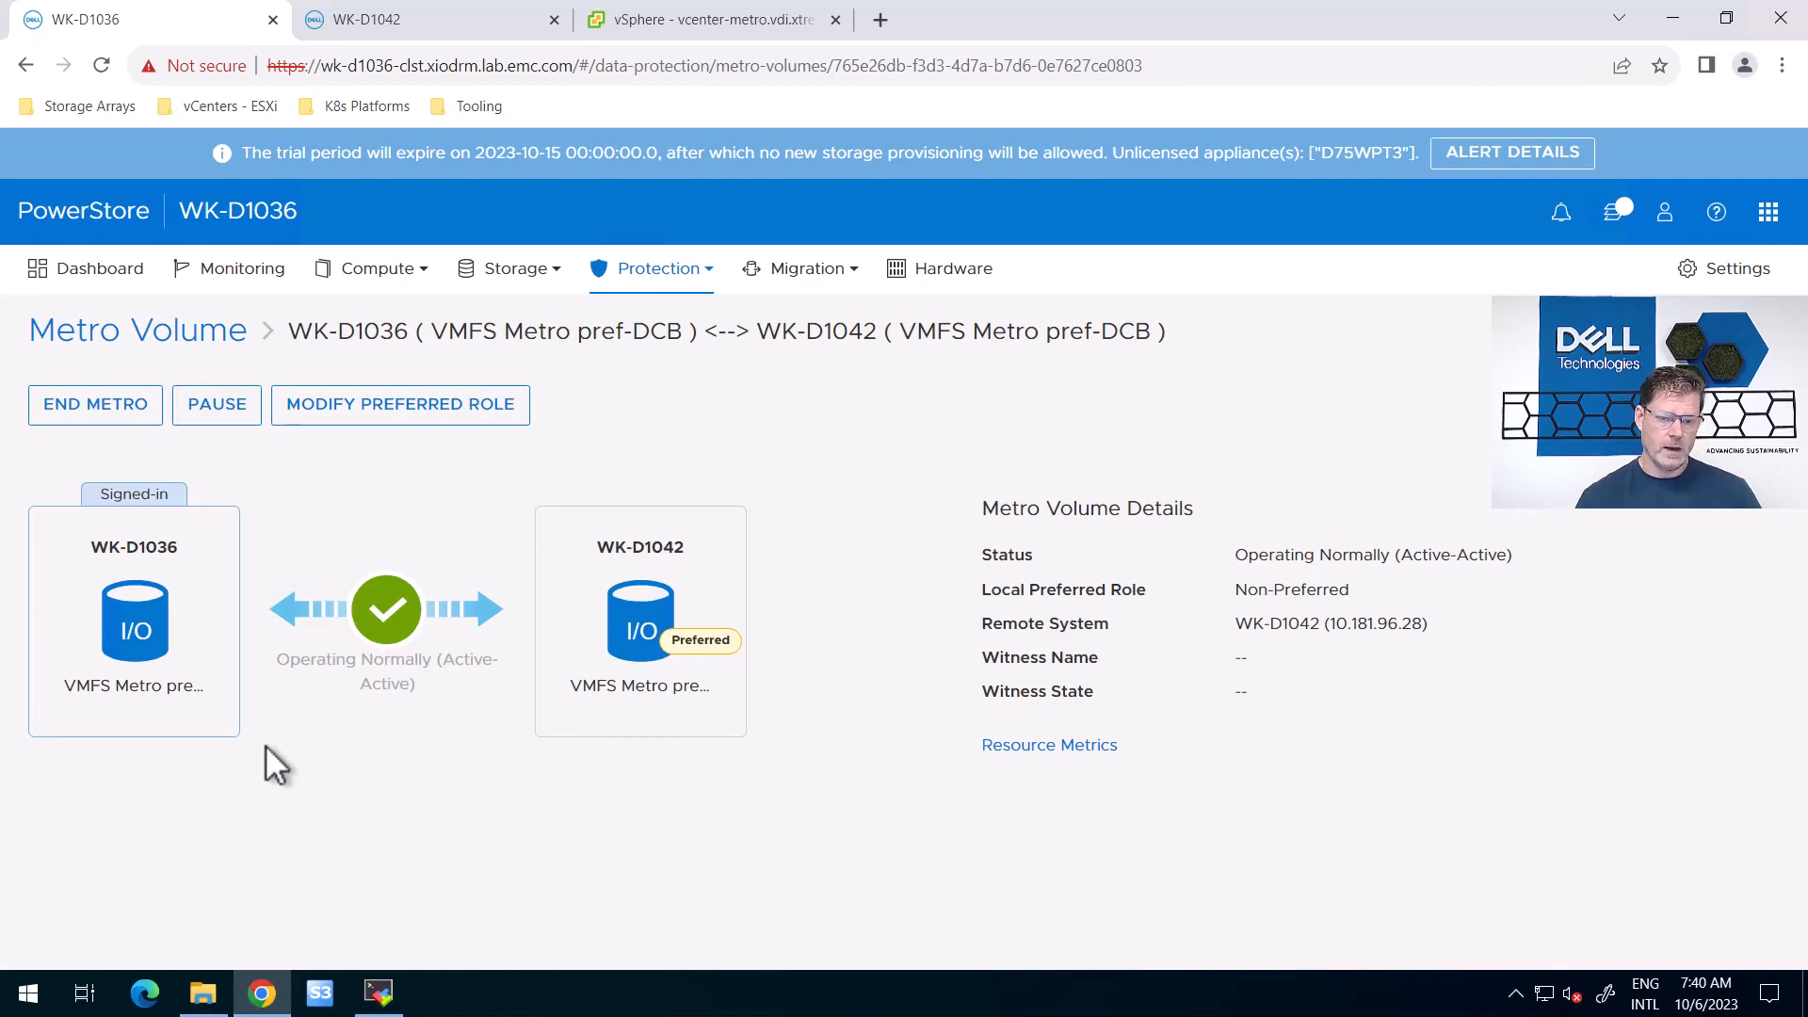
Switch to the vSphere Client and expand Datacenter Metro DCA-DCB, its metro cluster and Remote Datacenter (DCC) in the inventory
click(686, 21)
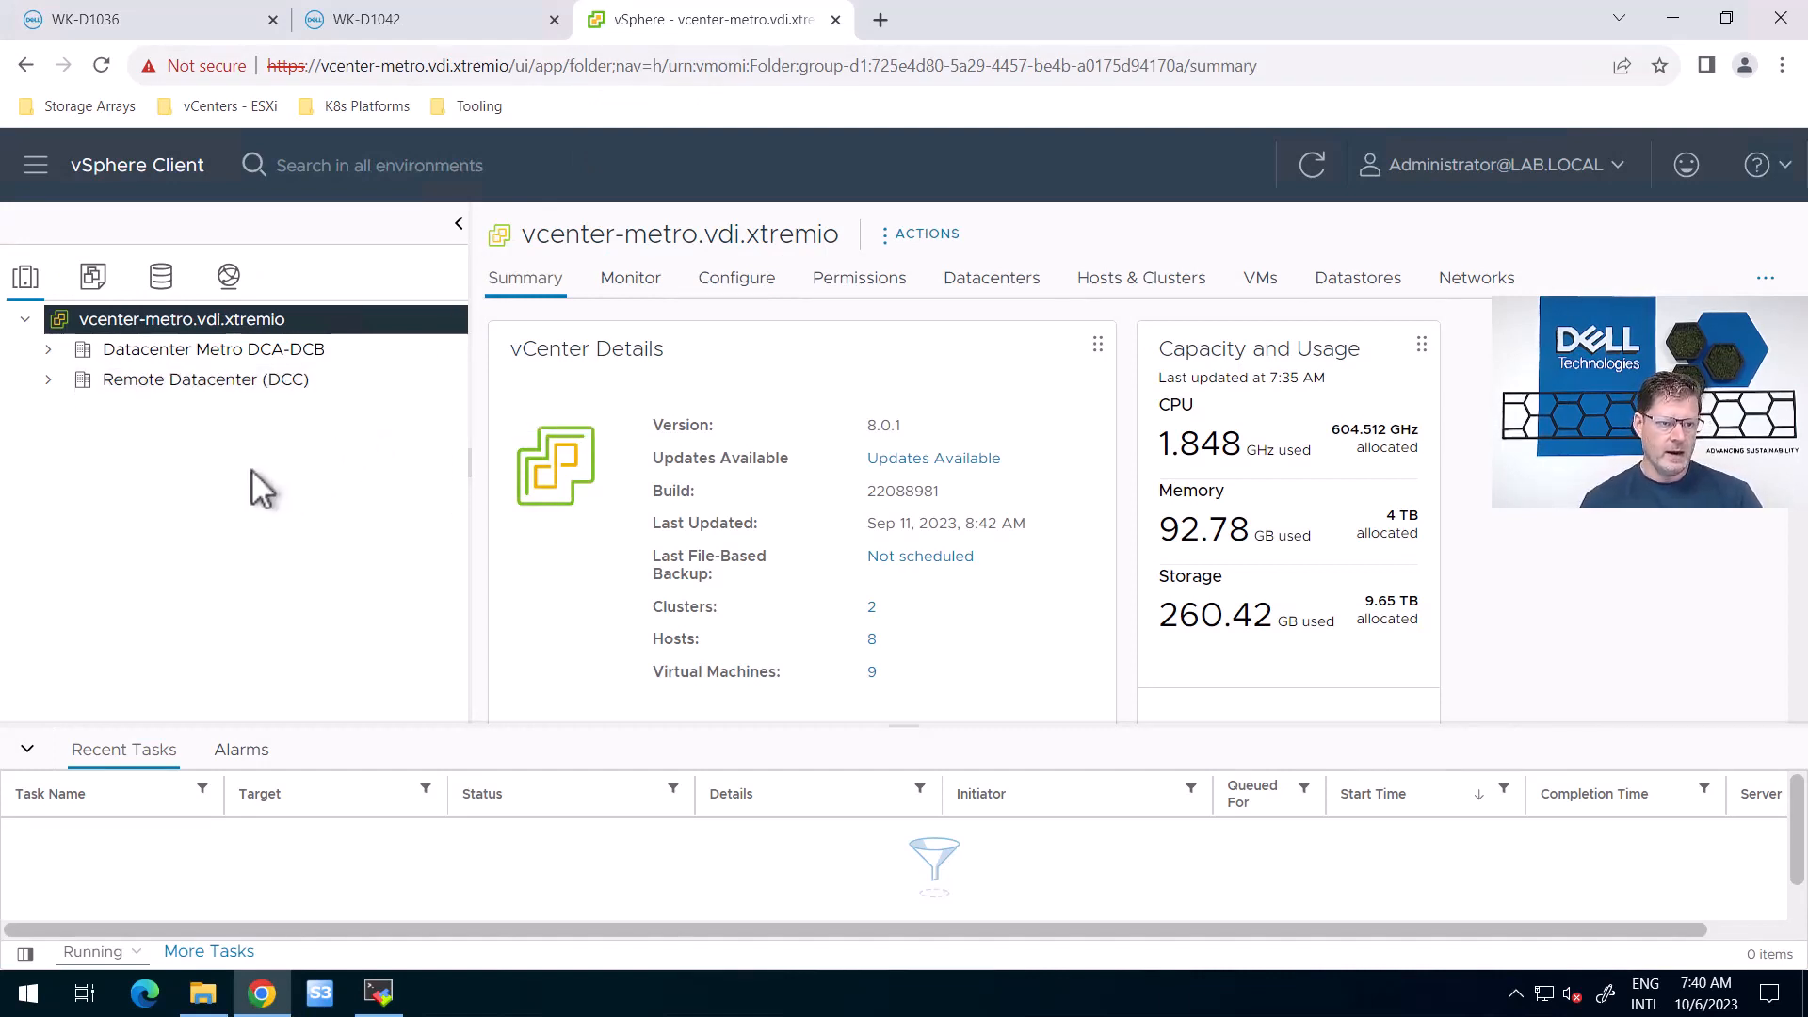
click(48, 349)
click(73, 380)
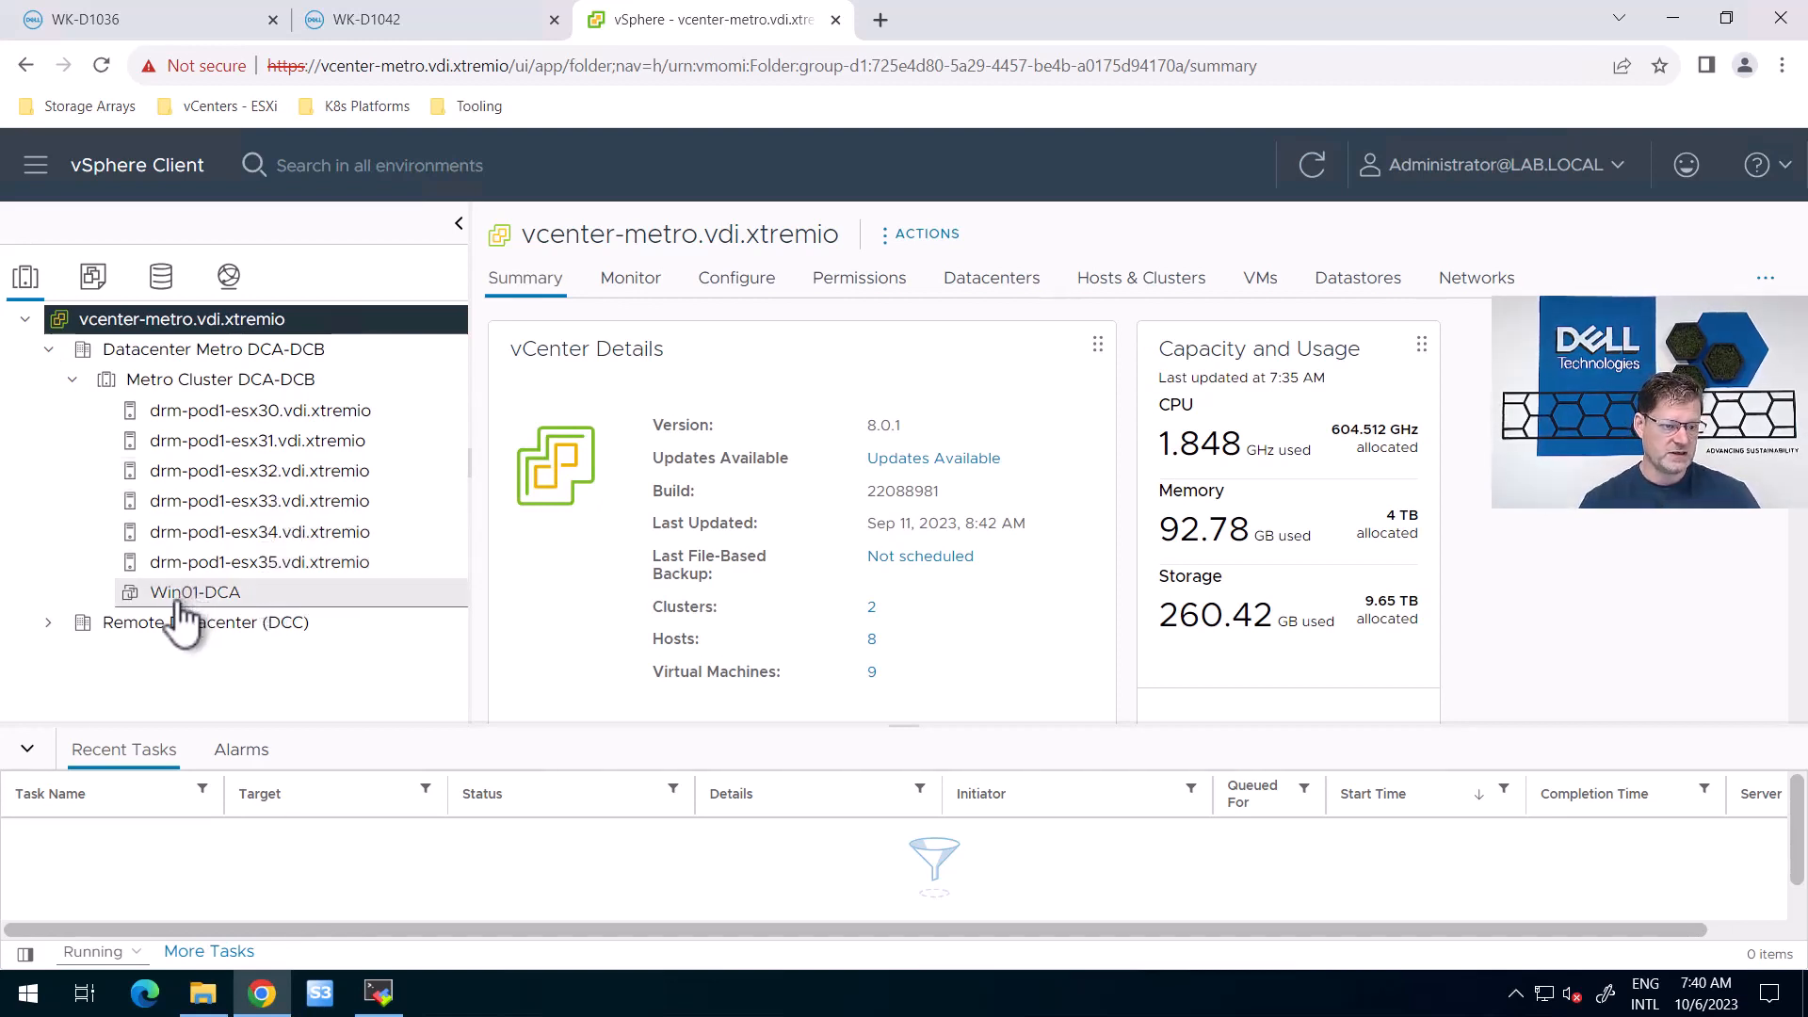
click(48, 622)
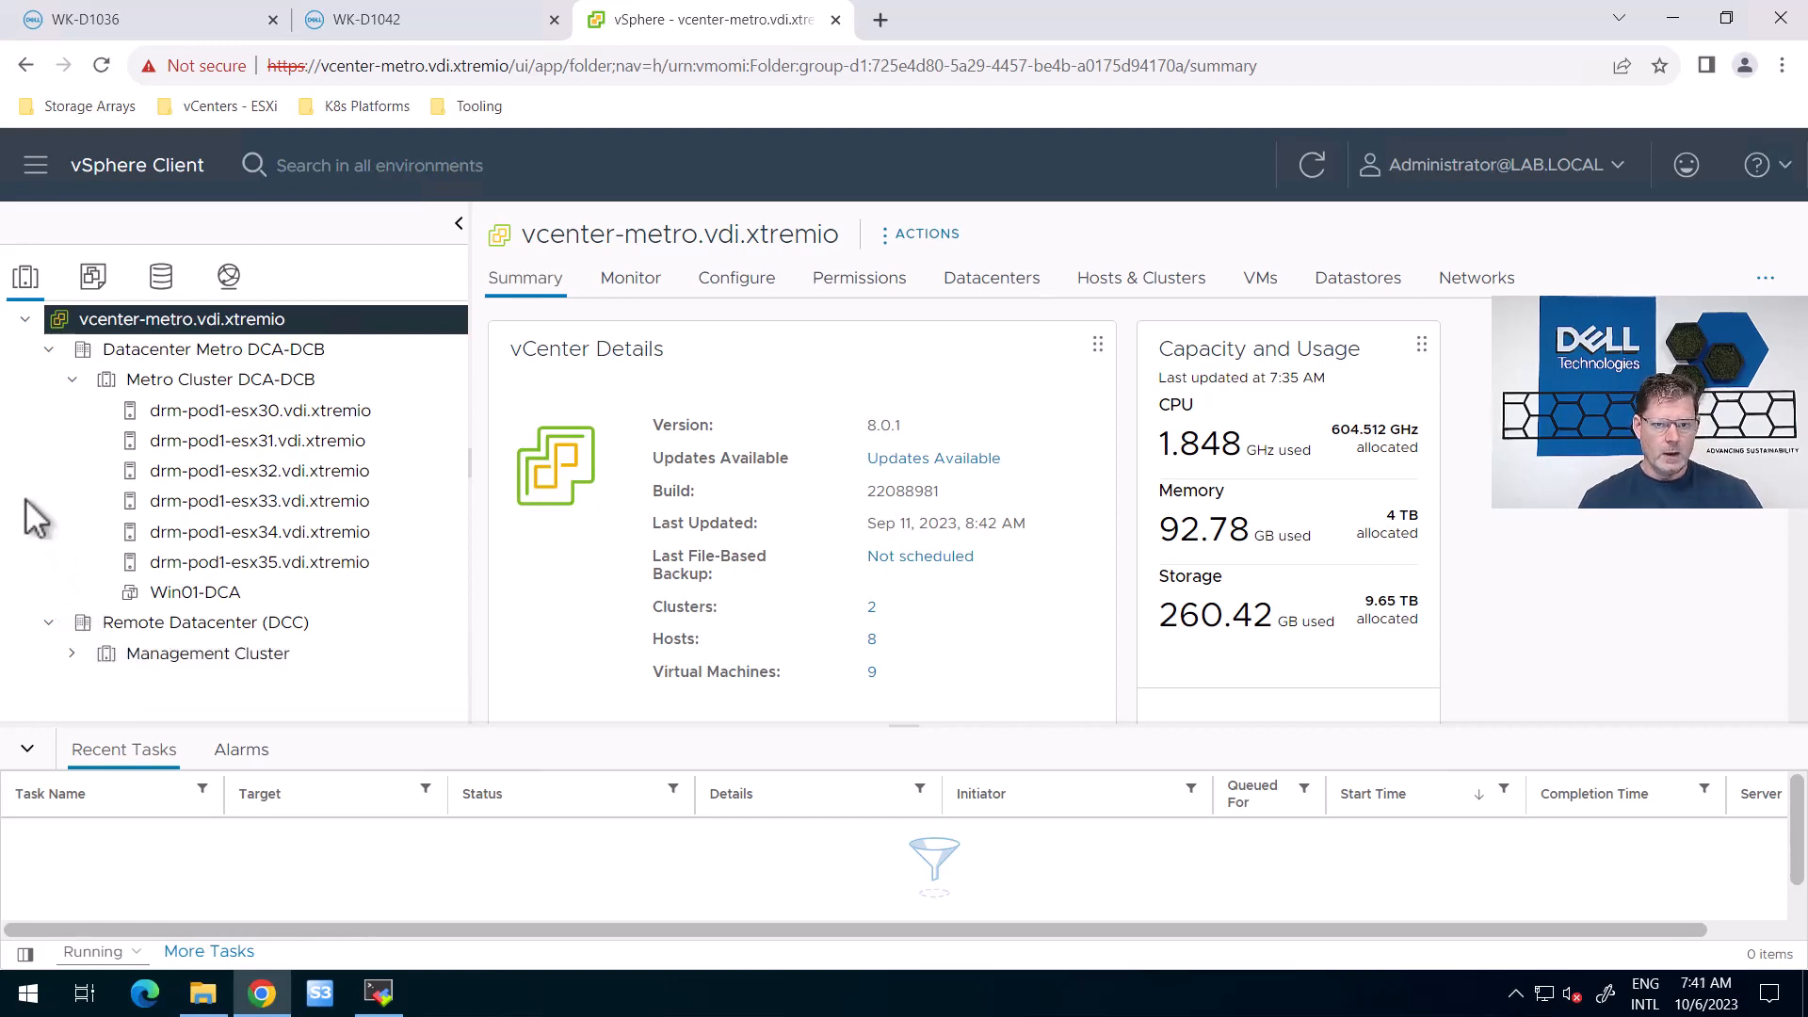
Review the VM/Host Groups configured for Metro Cluster DCA-DCB, with the page zoomed out two levels
click(215, 384)
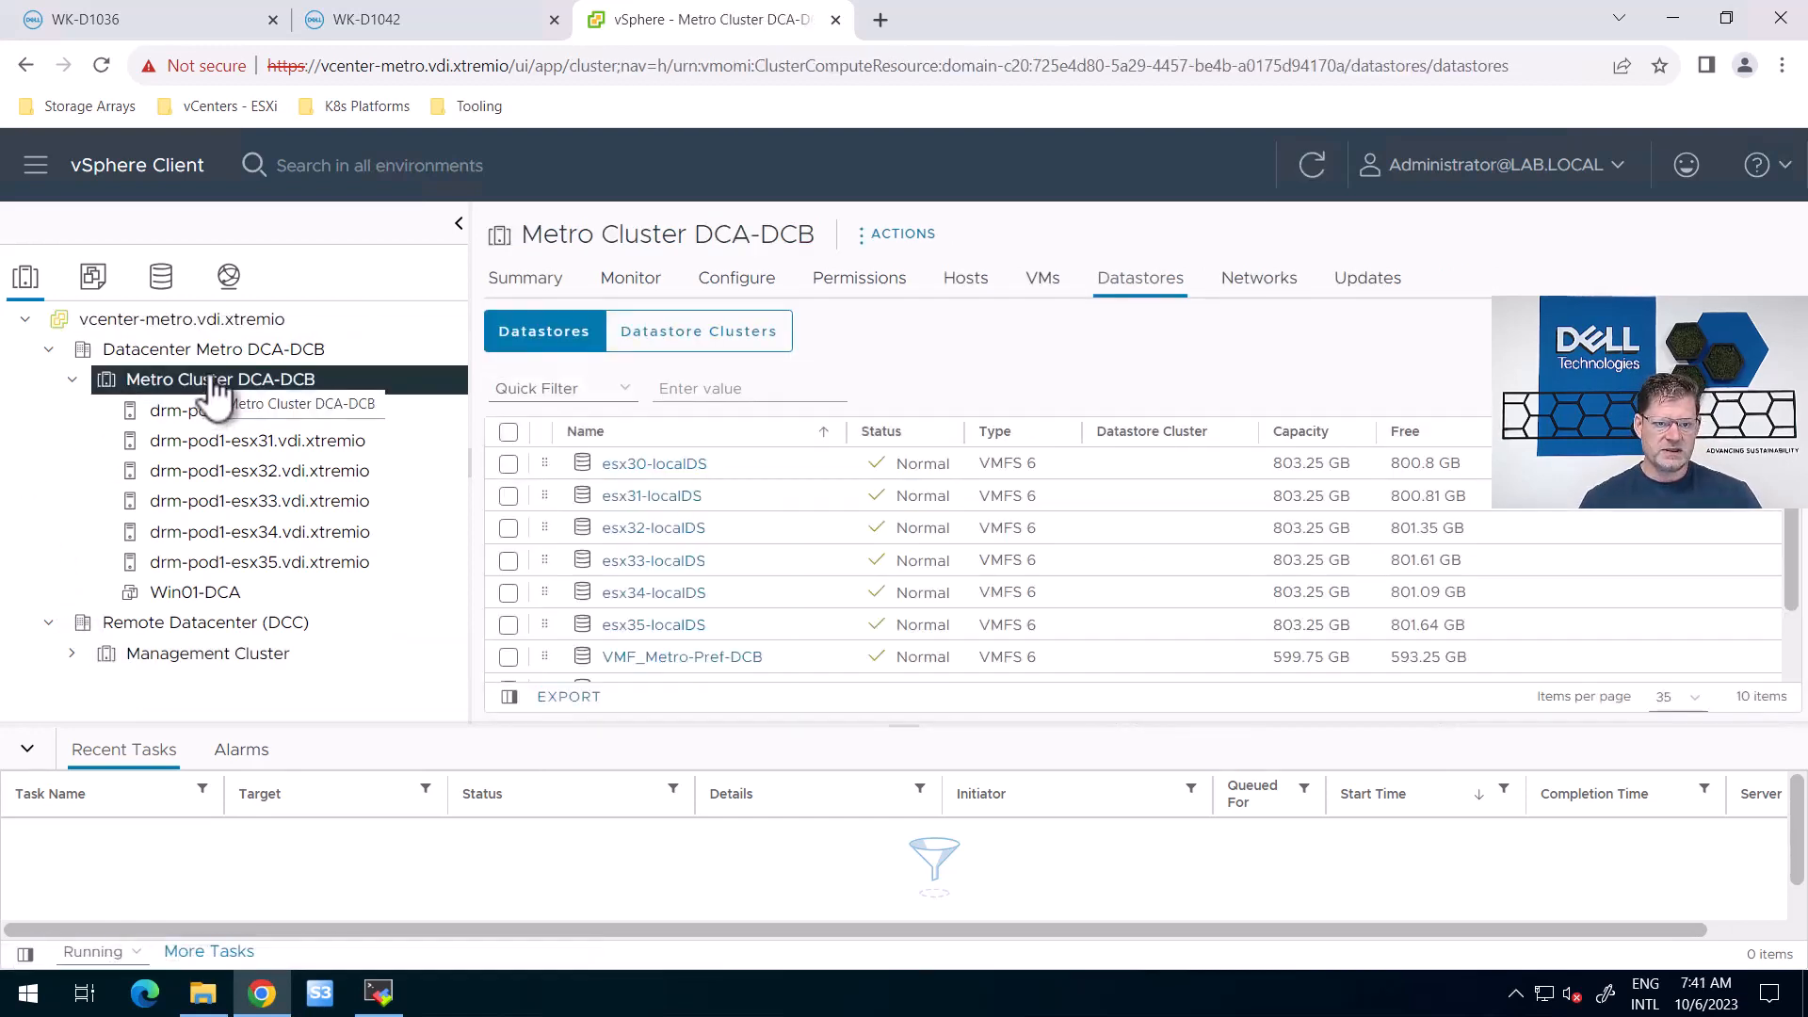
click(732, 292)
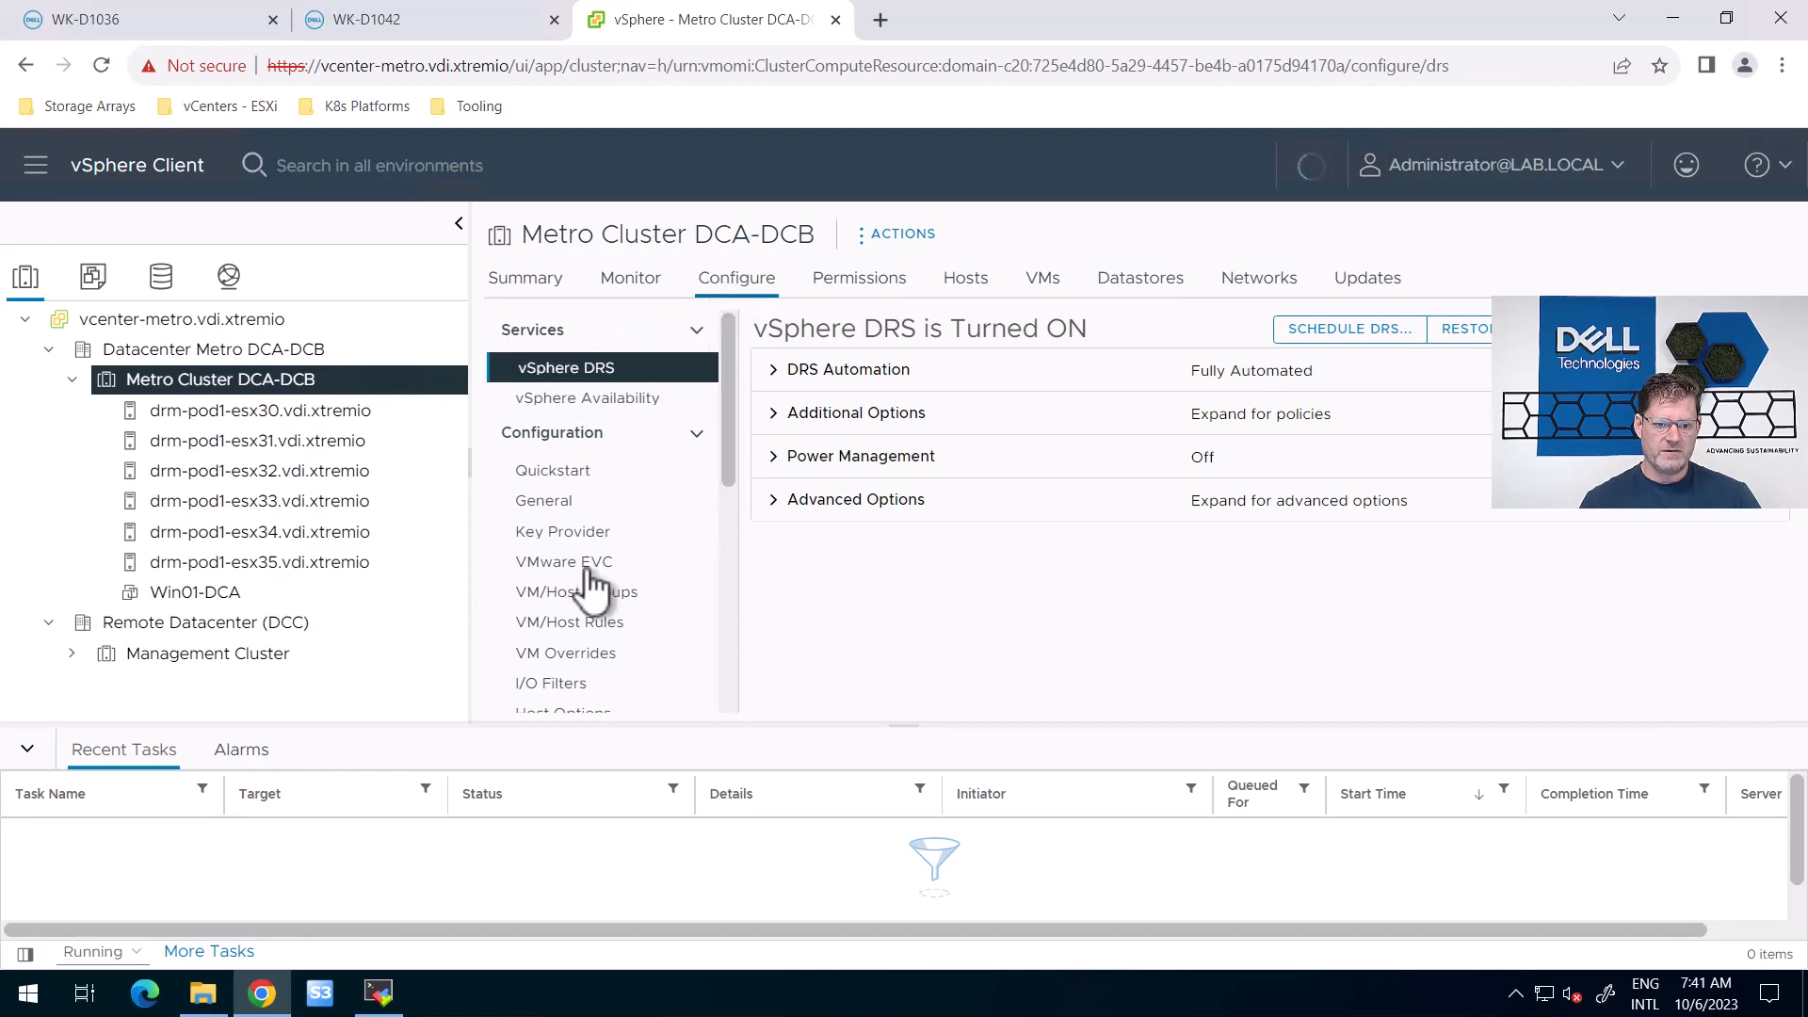
click(576, 593)
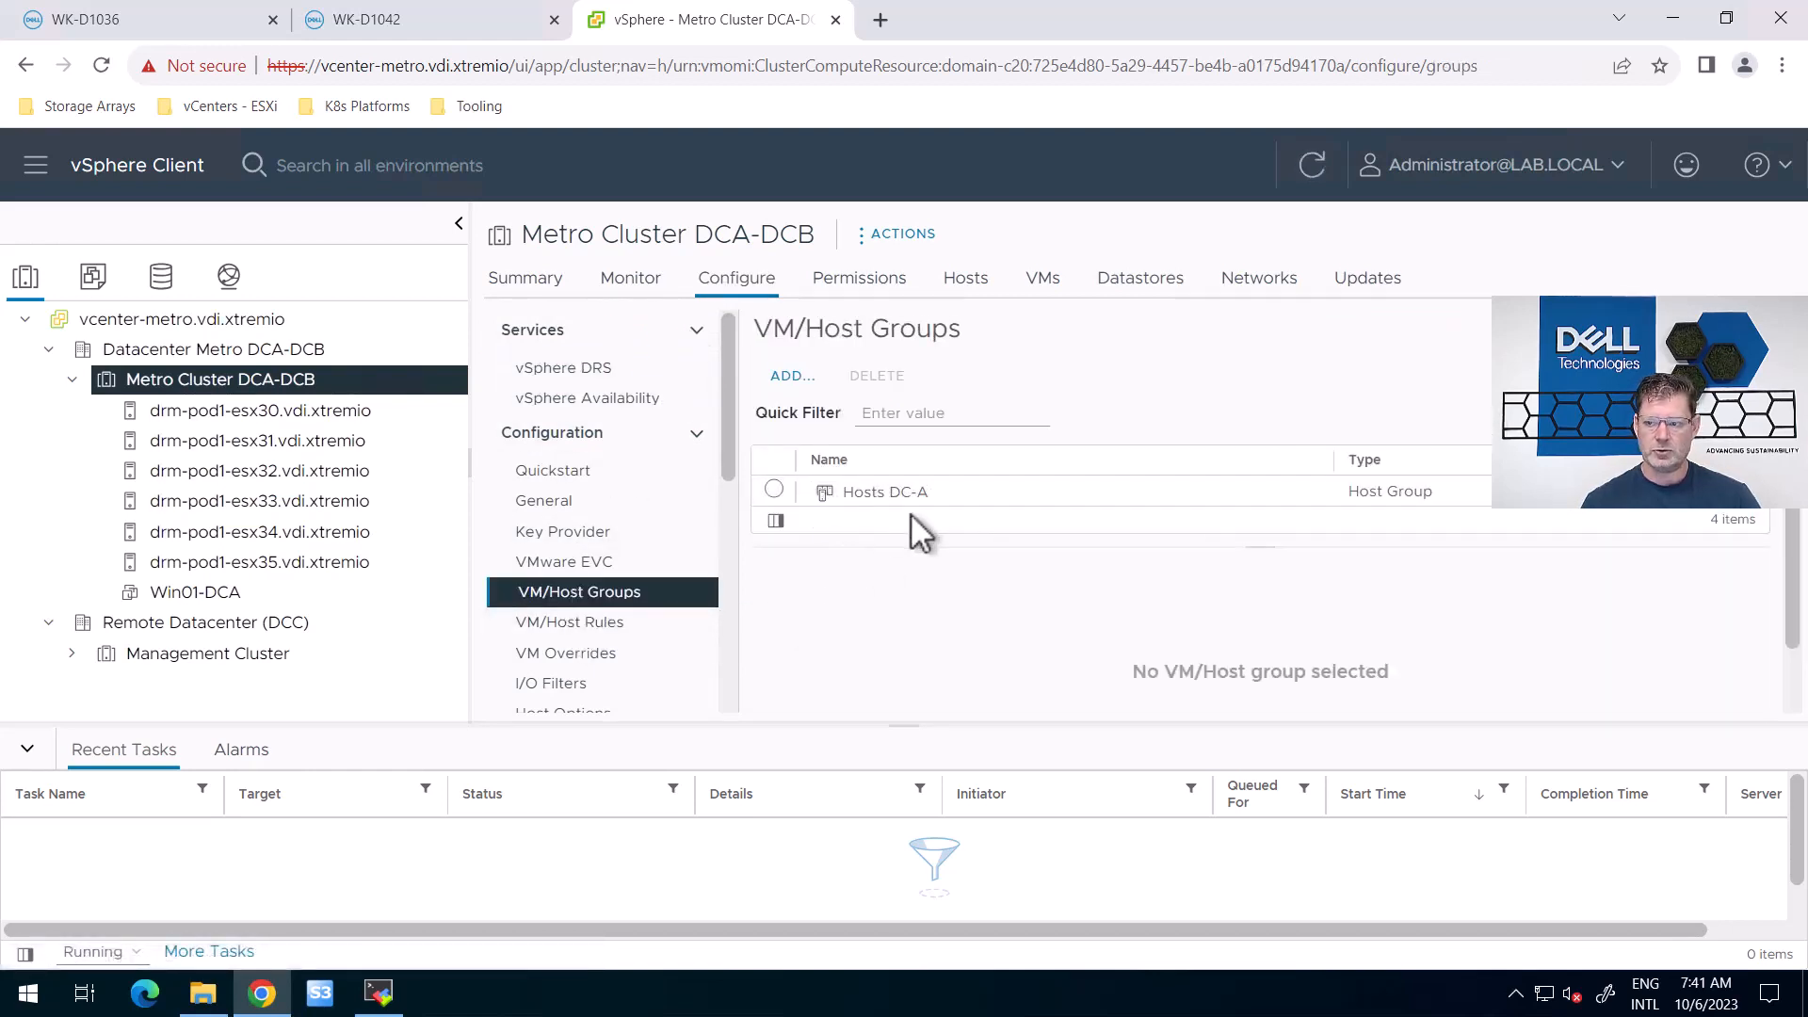
scroll(912, 499, down, 2)
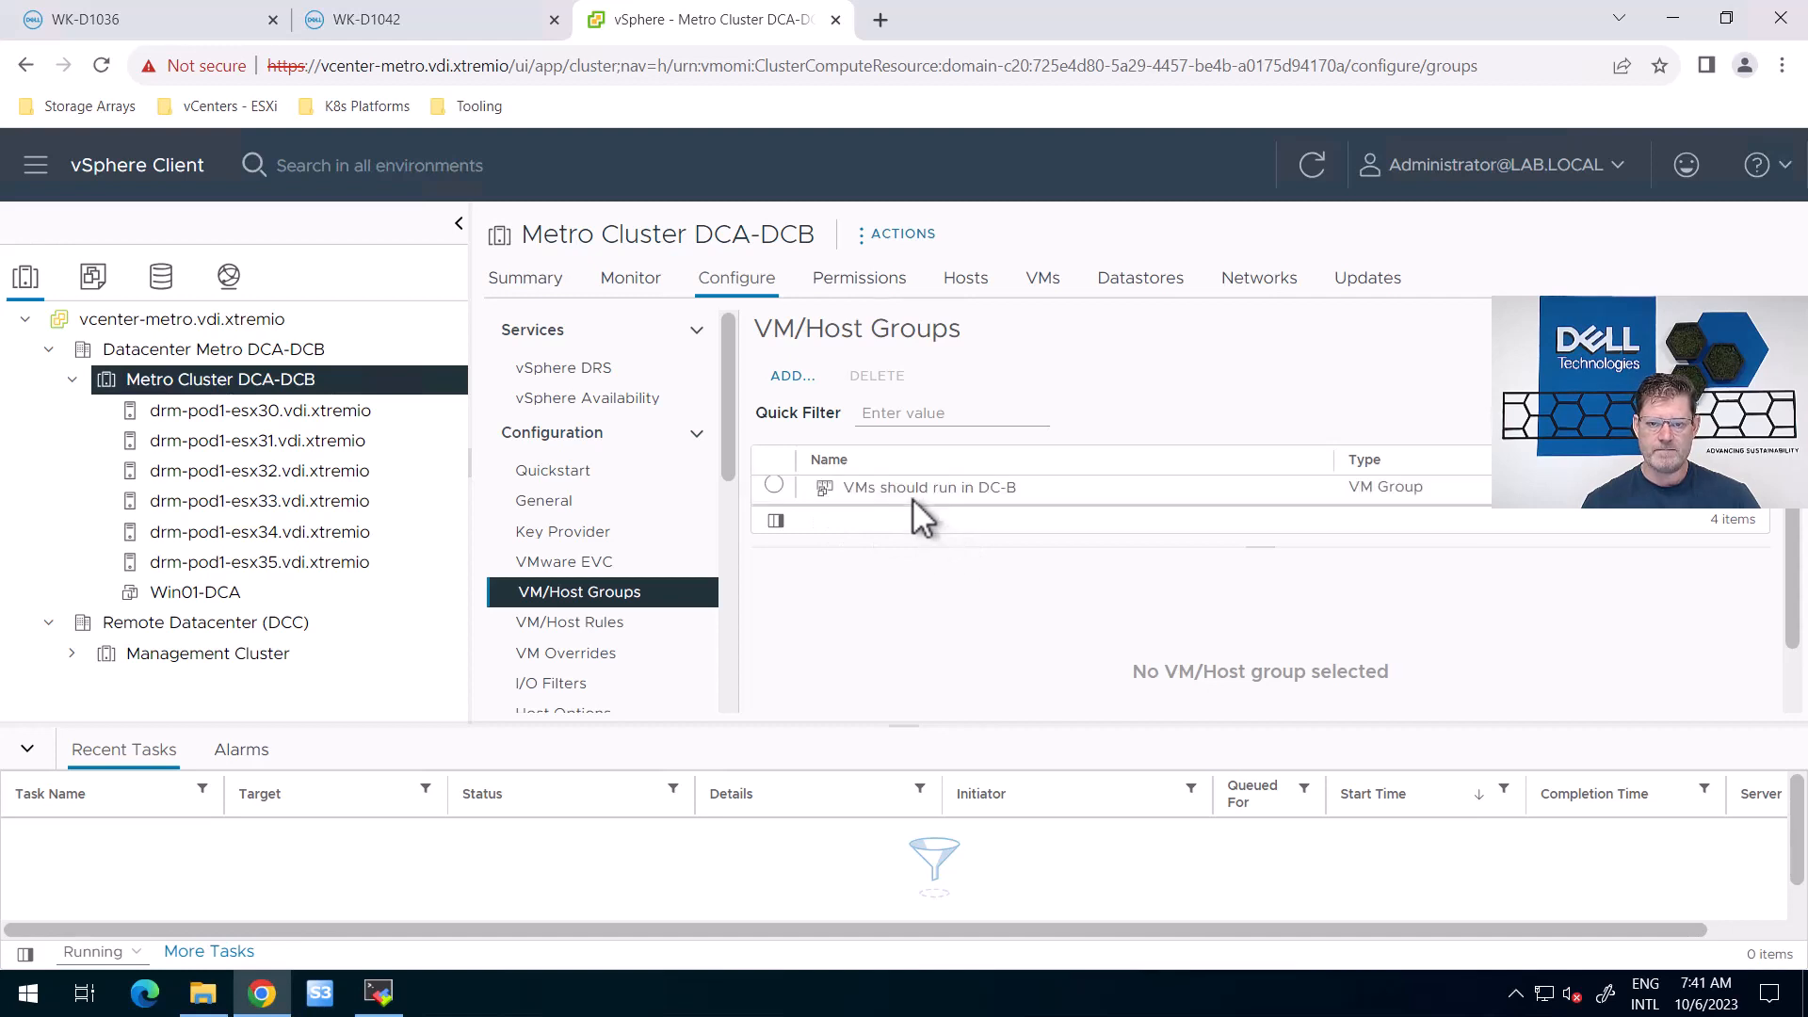
scroll(894, 495, down, 1)
scroll(895, 495, up, 1)
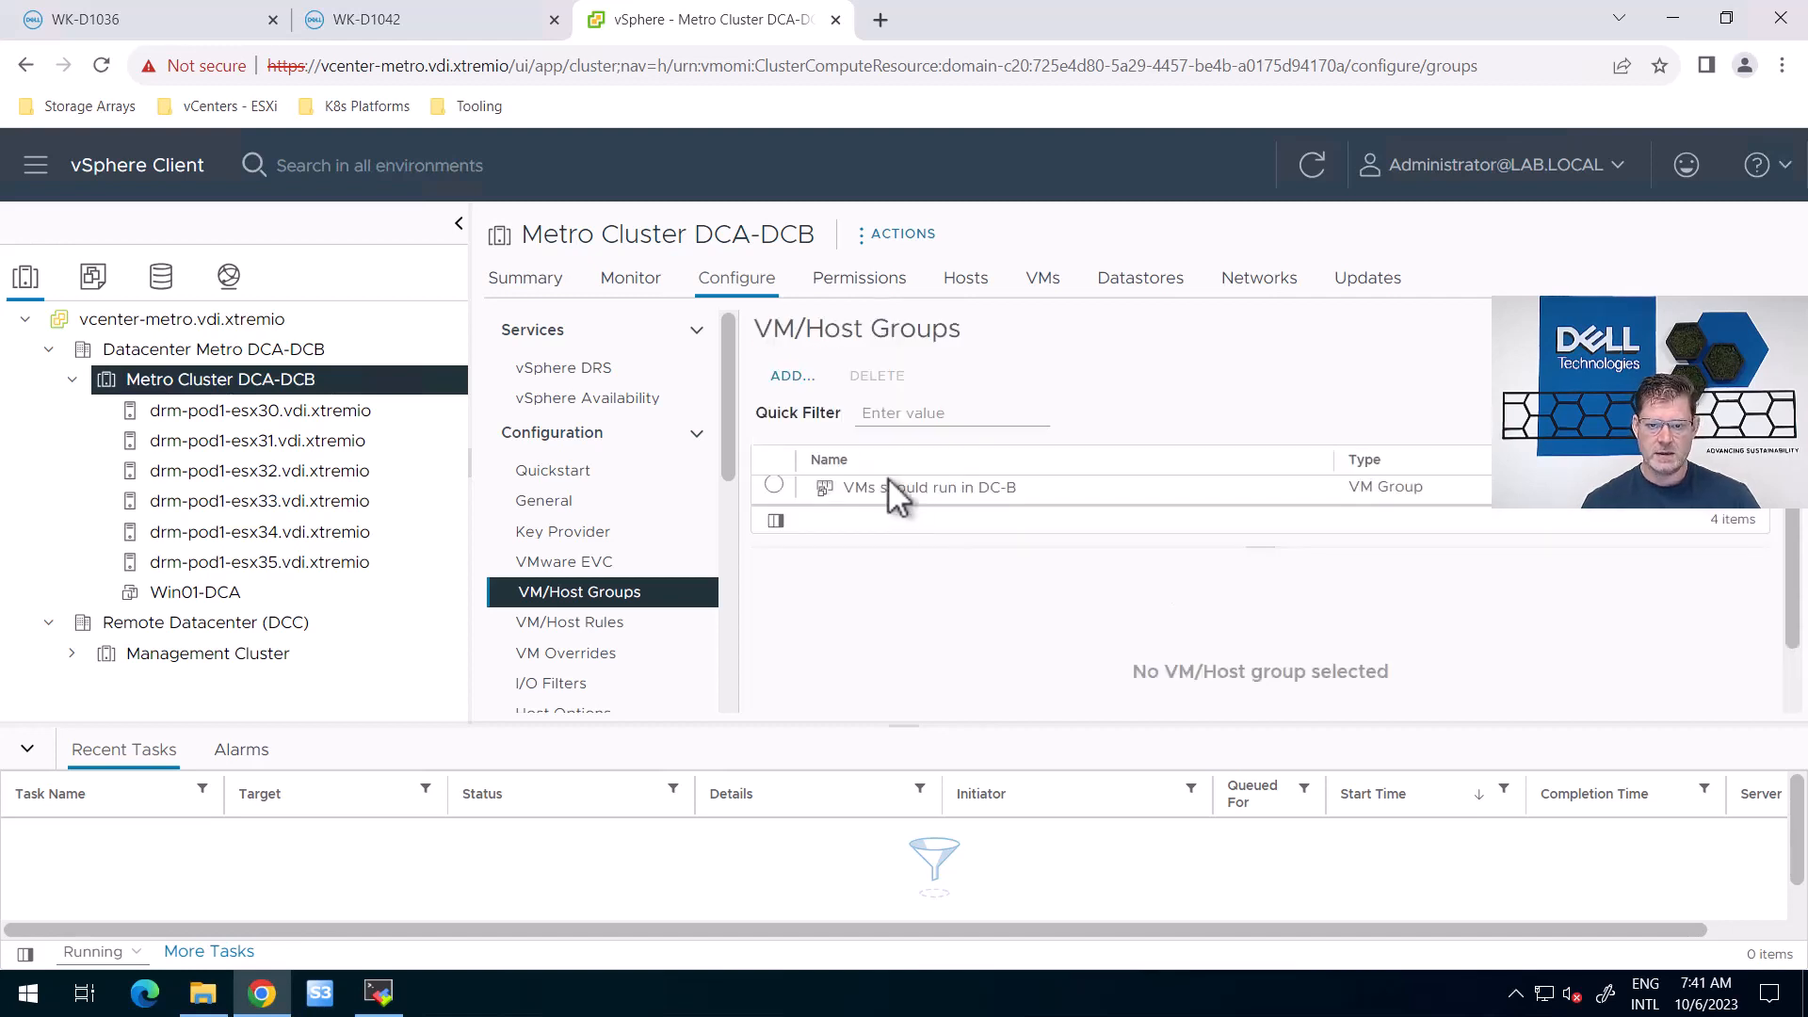
key(ctrl+minus)
key(ctrl+minus)
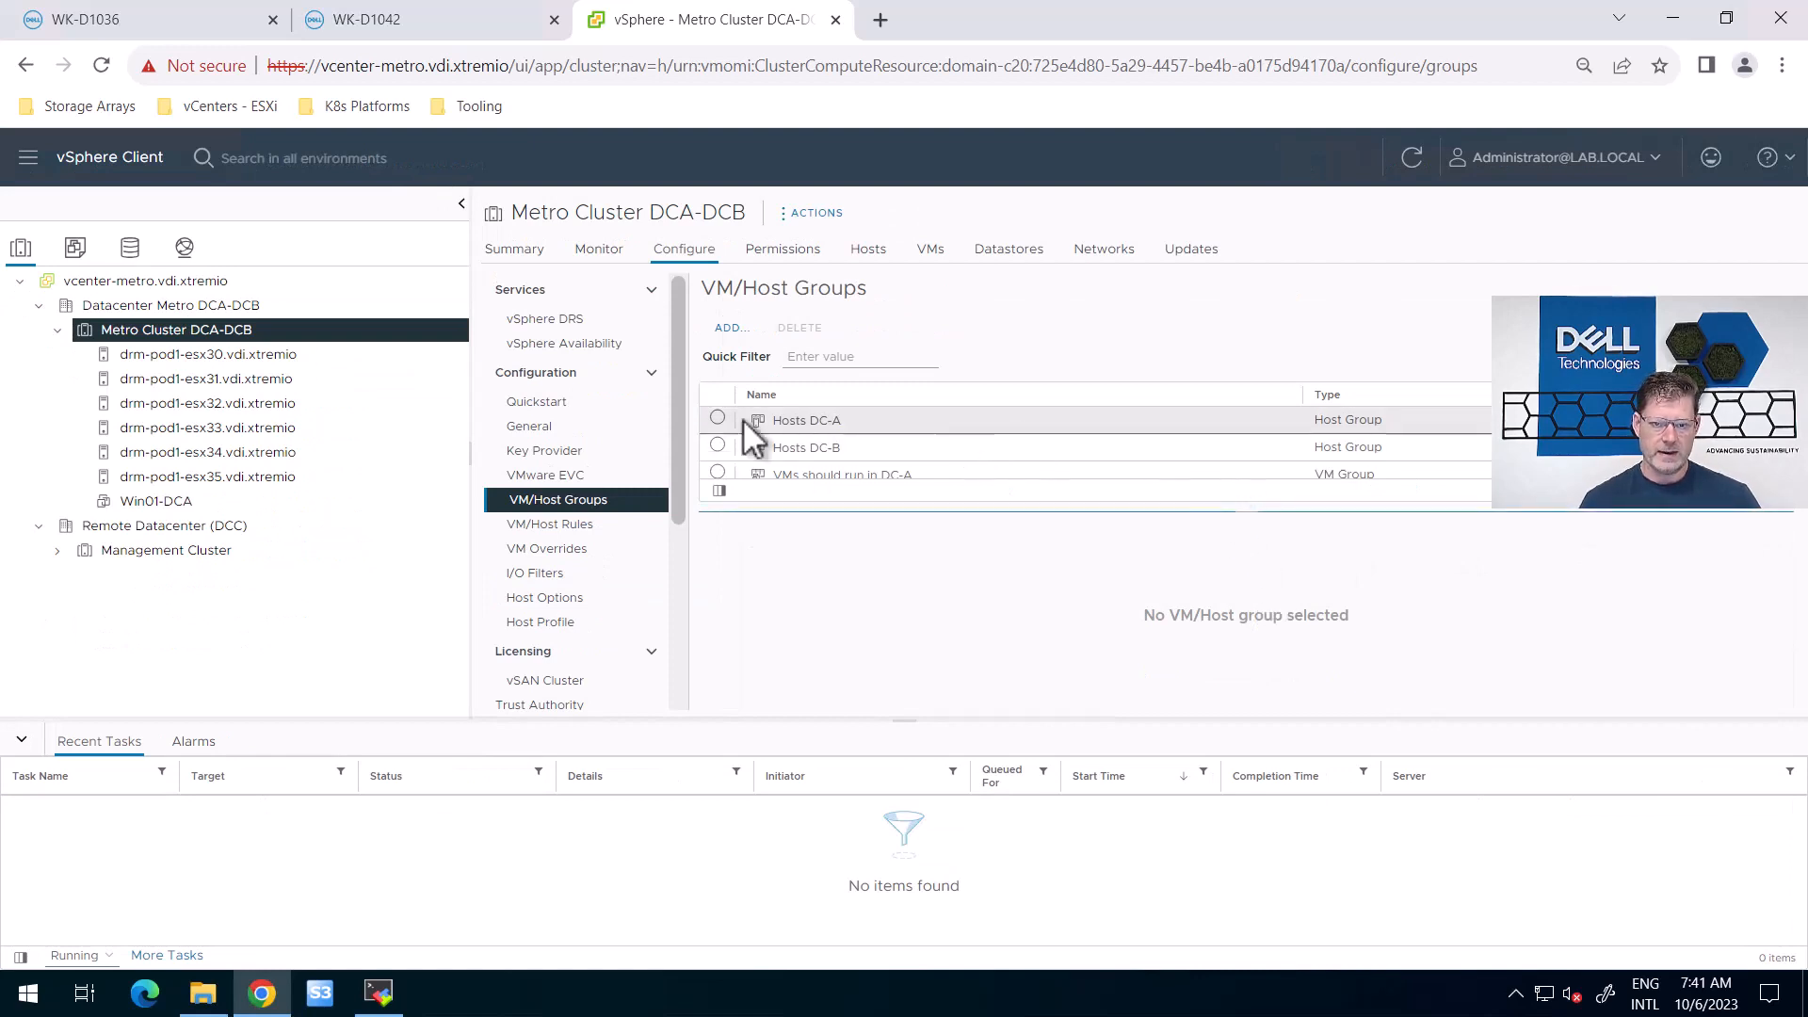
Examine the members of the host groups Hosts DC-A and Hosts DC-B and the VM groups listed below them
click(794, 422)
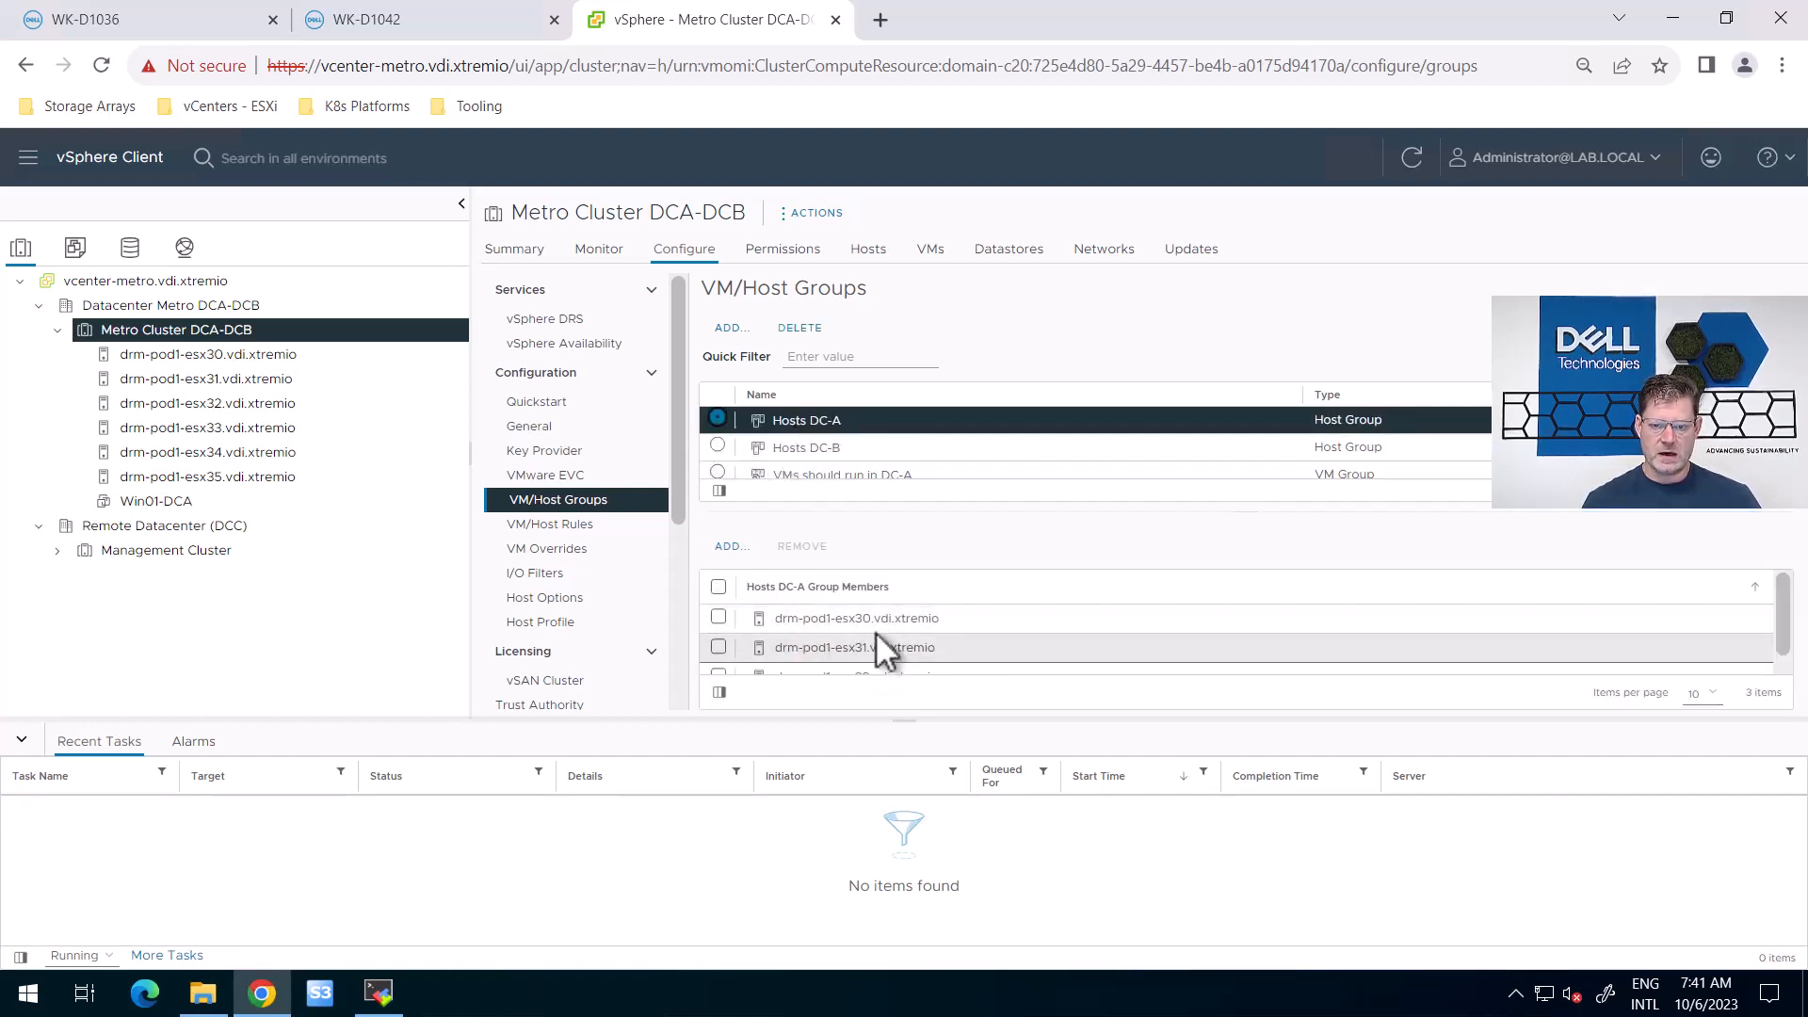
scroll(875, 628, down, 1)
click(806, 448)
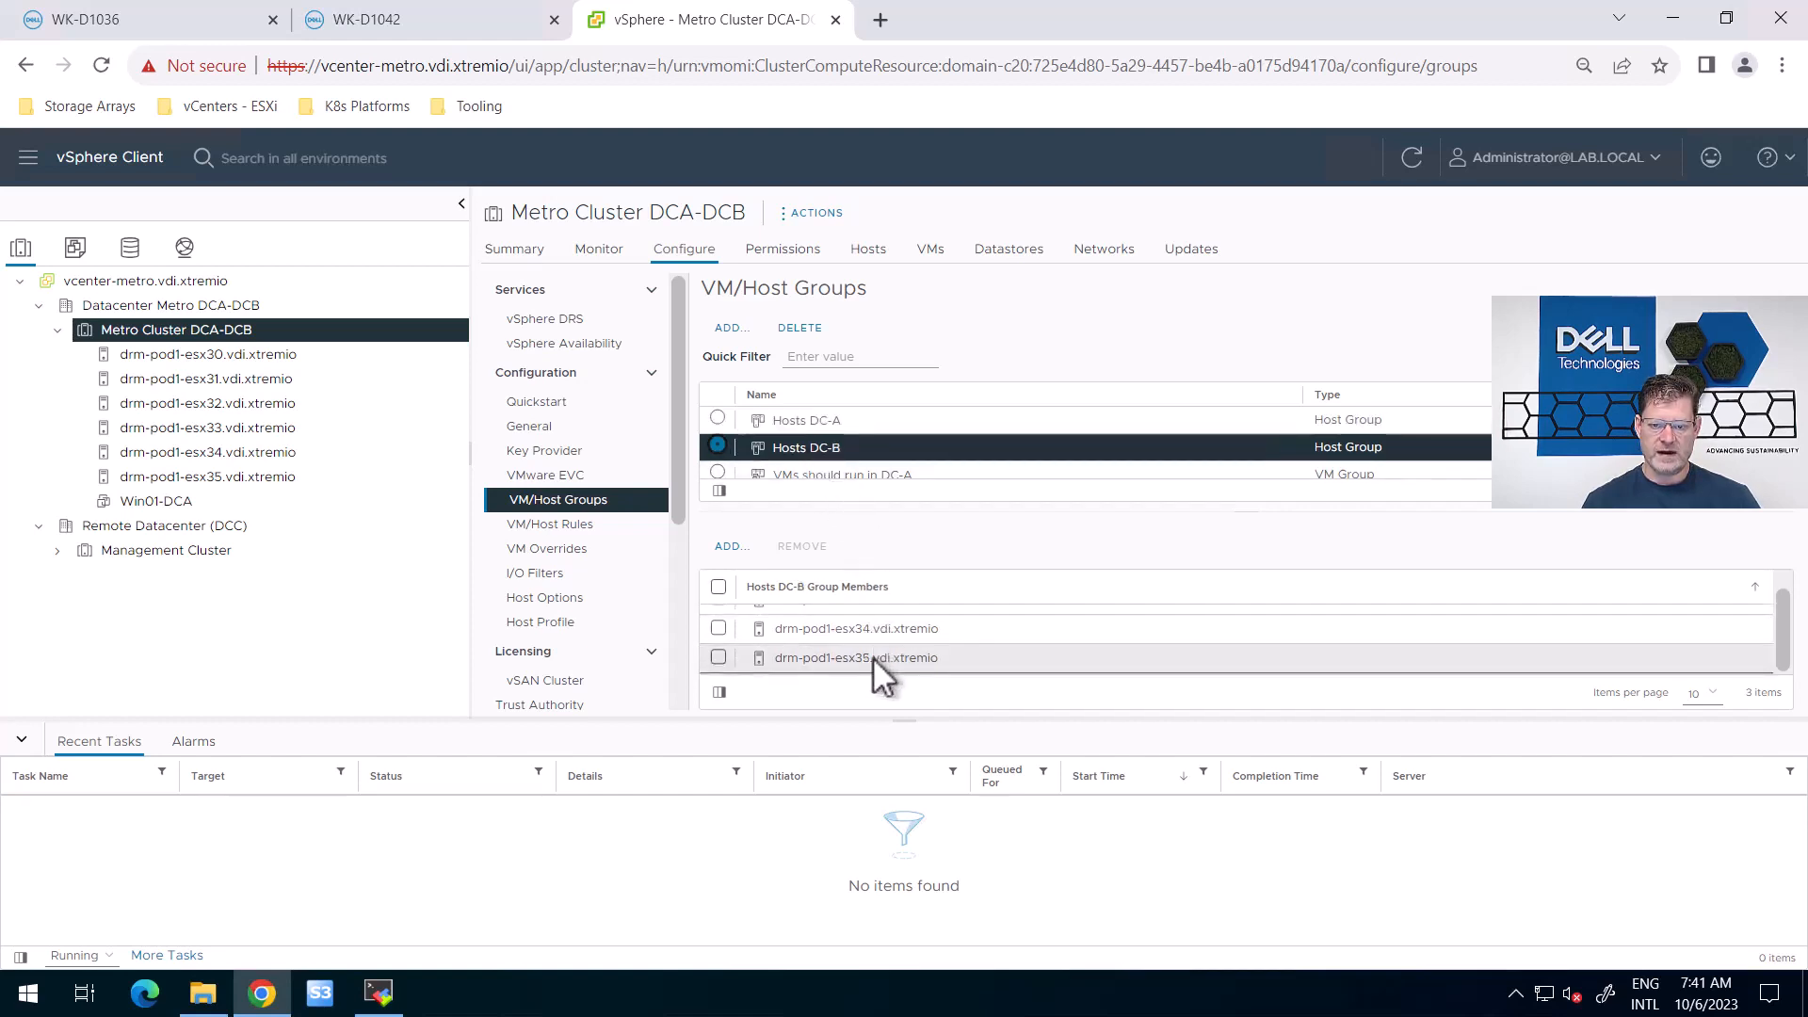
scroll(899, 650, up, 1)
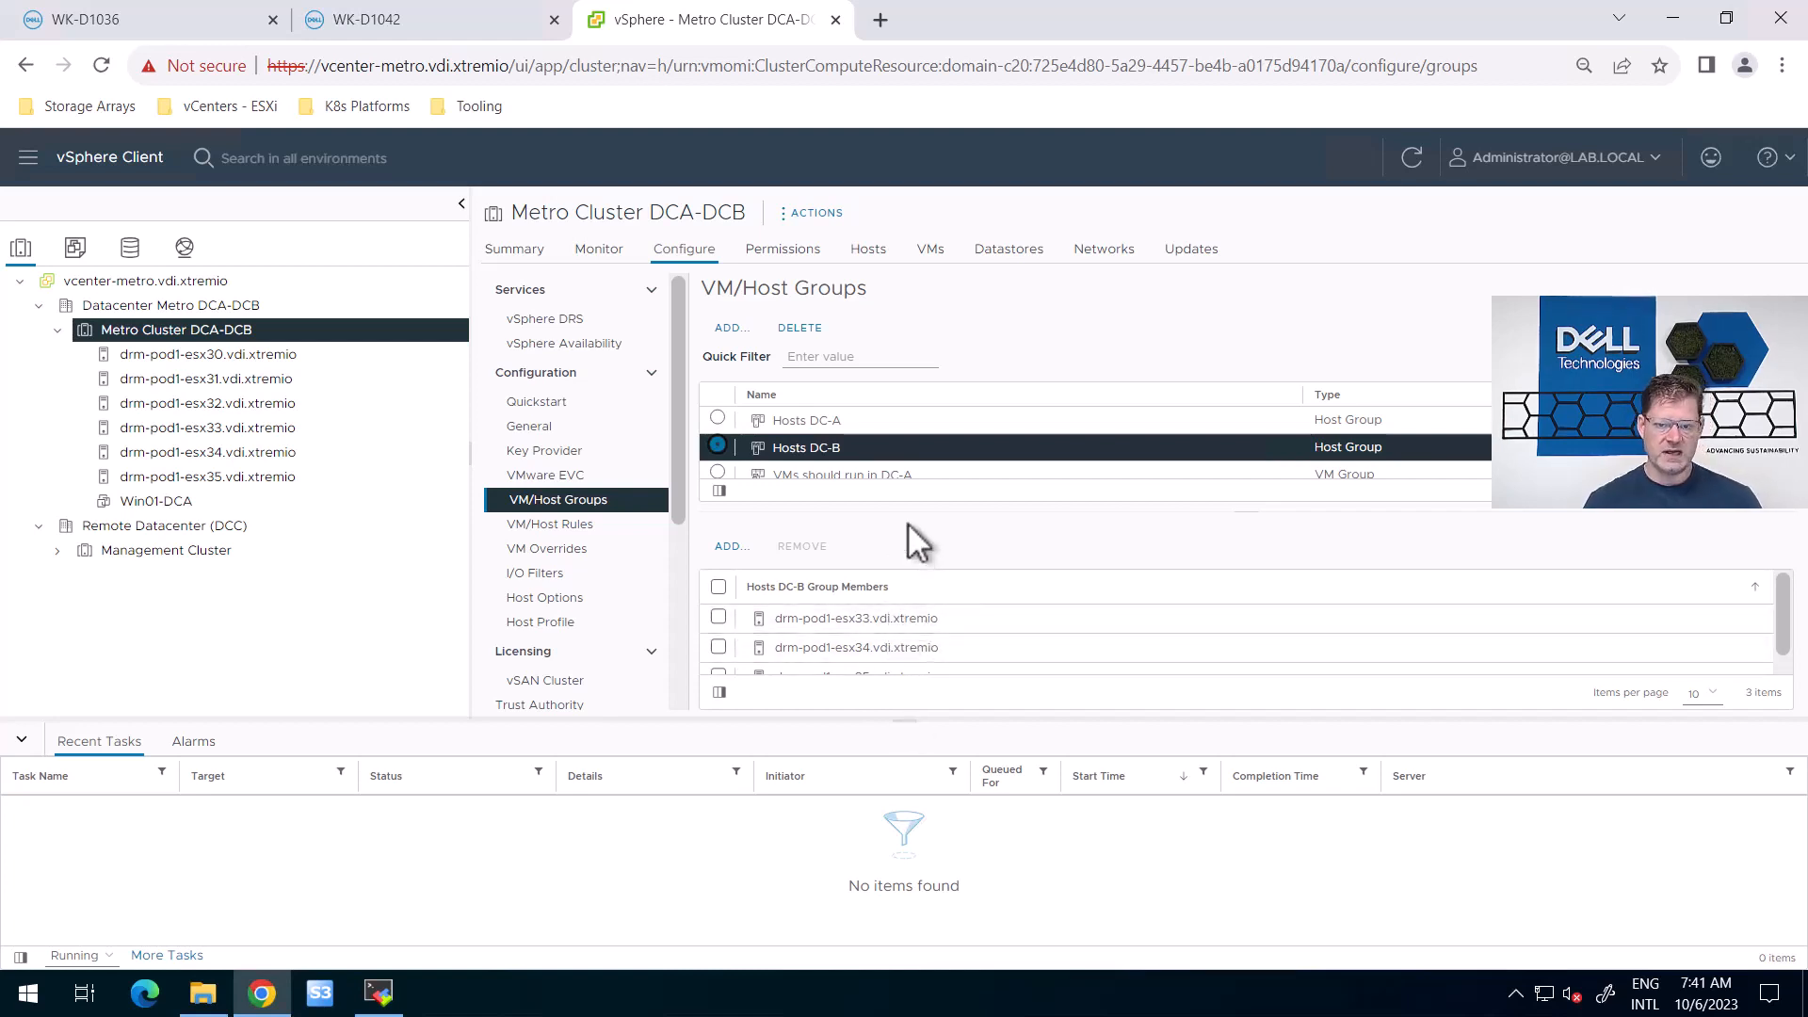
scroll(715, 470, down, 1)
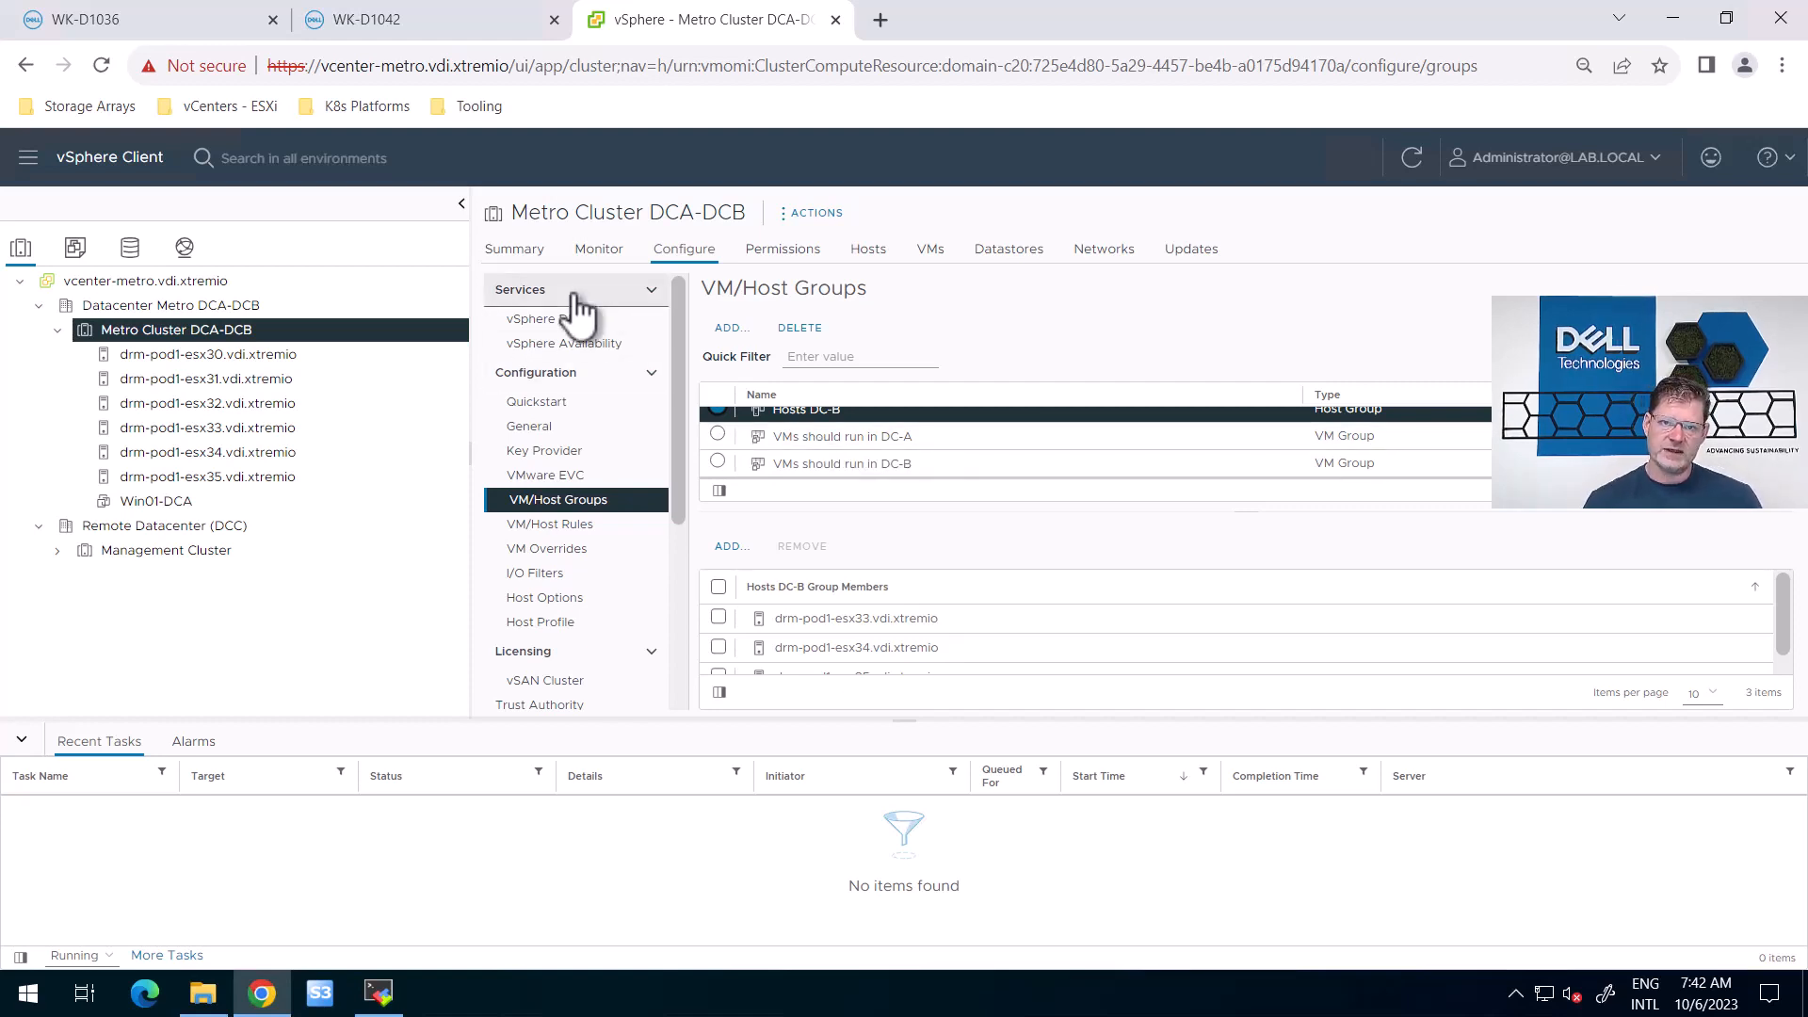
Return to PowerStore Manager for WK-D1036 and open the Metro Witness page
click(141, 20)
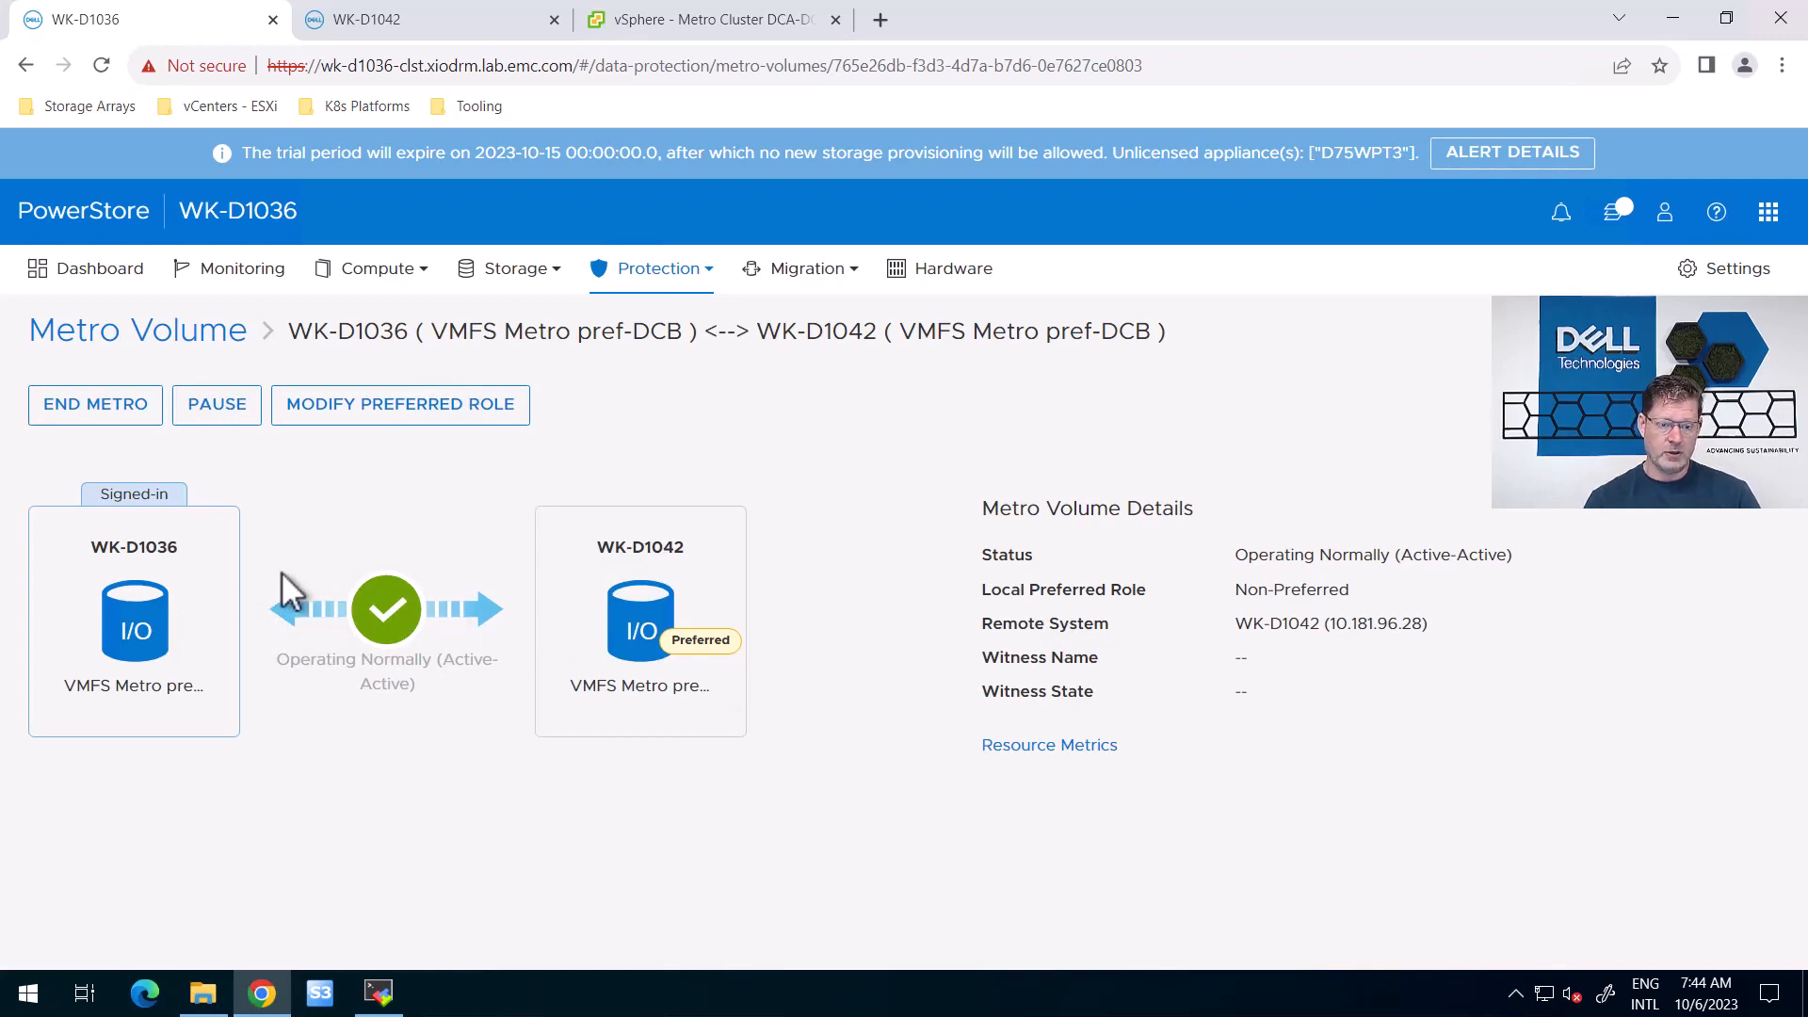
mouse_move(442, 604)
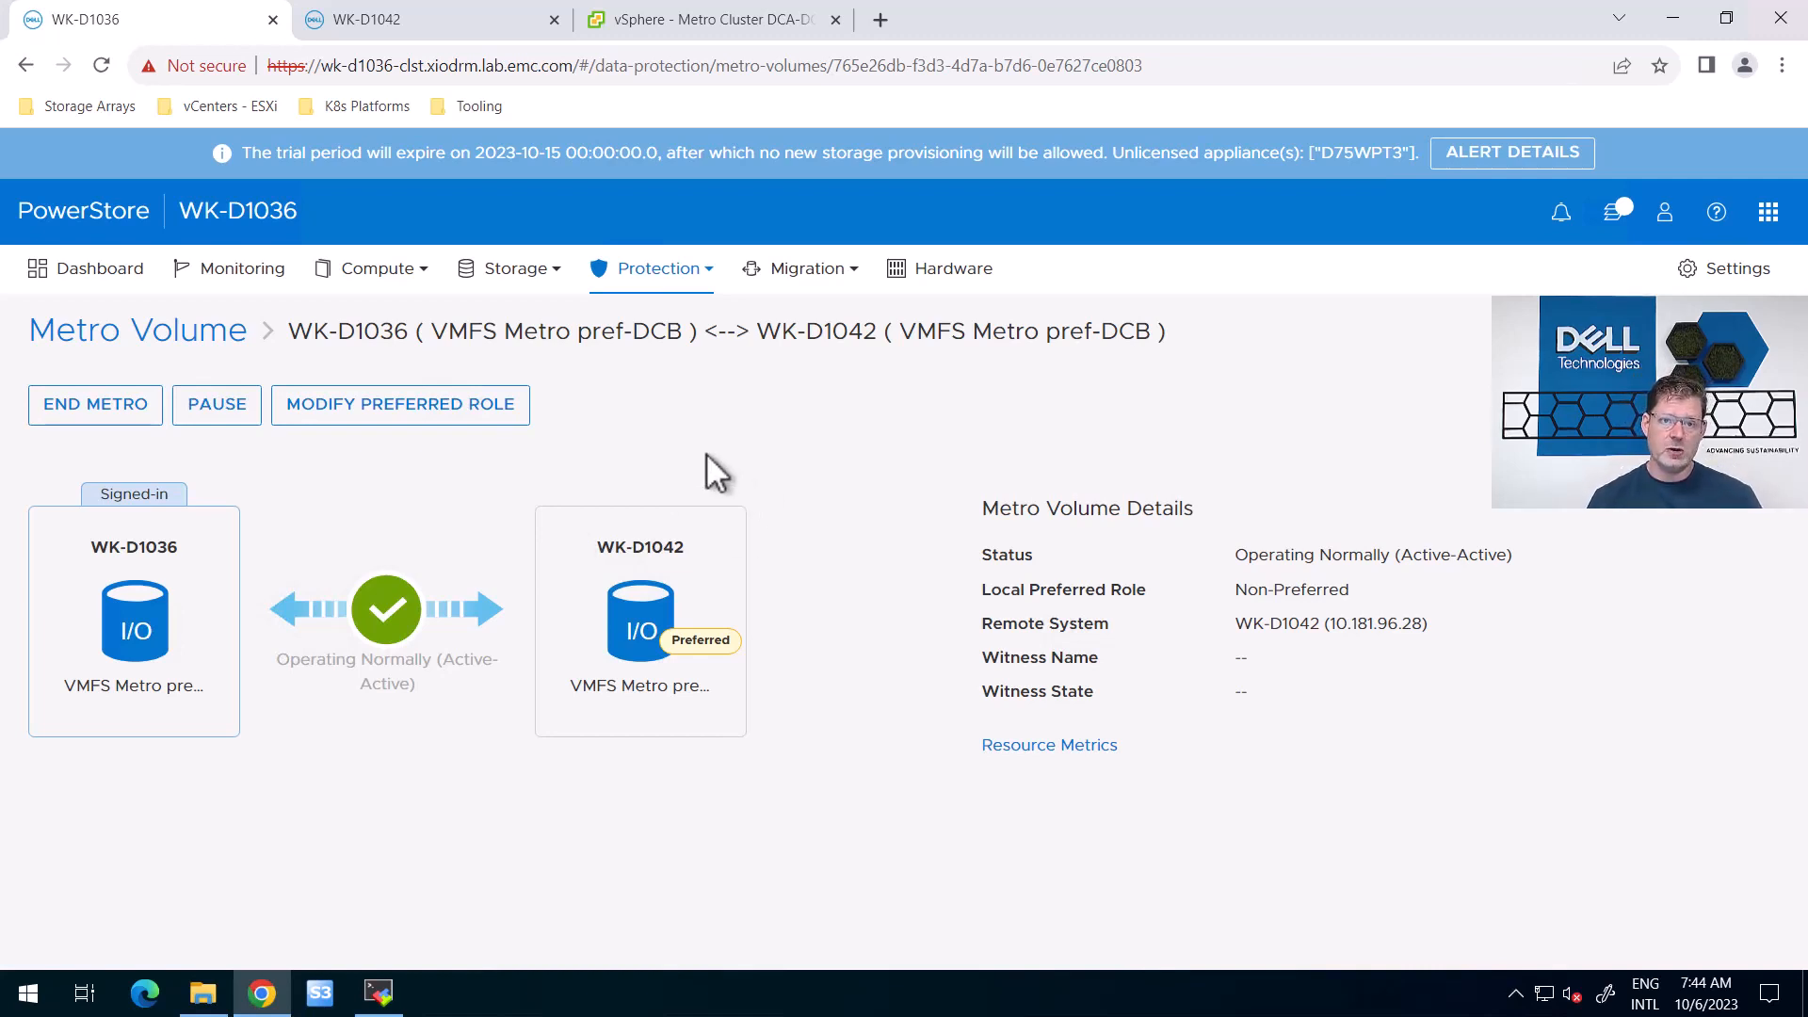
click(664, 273)
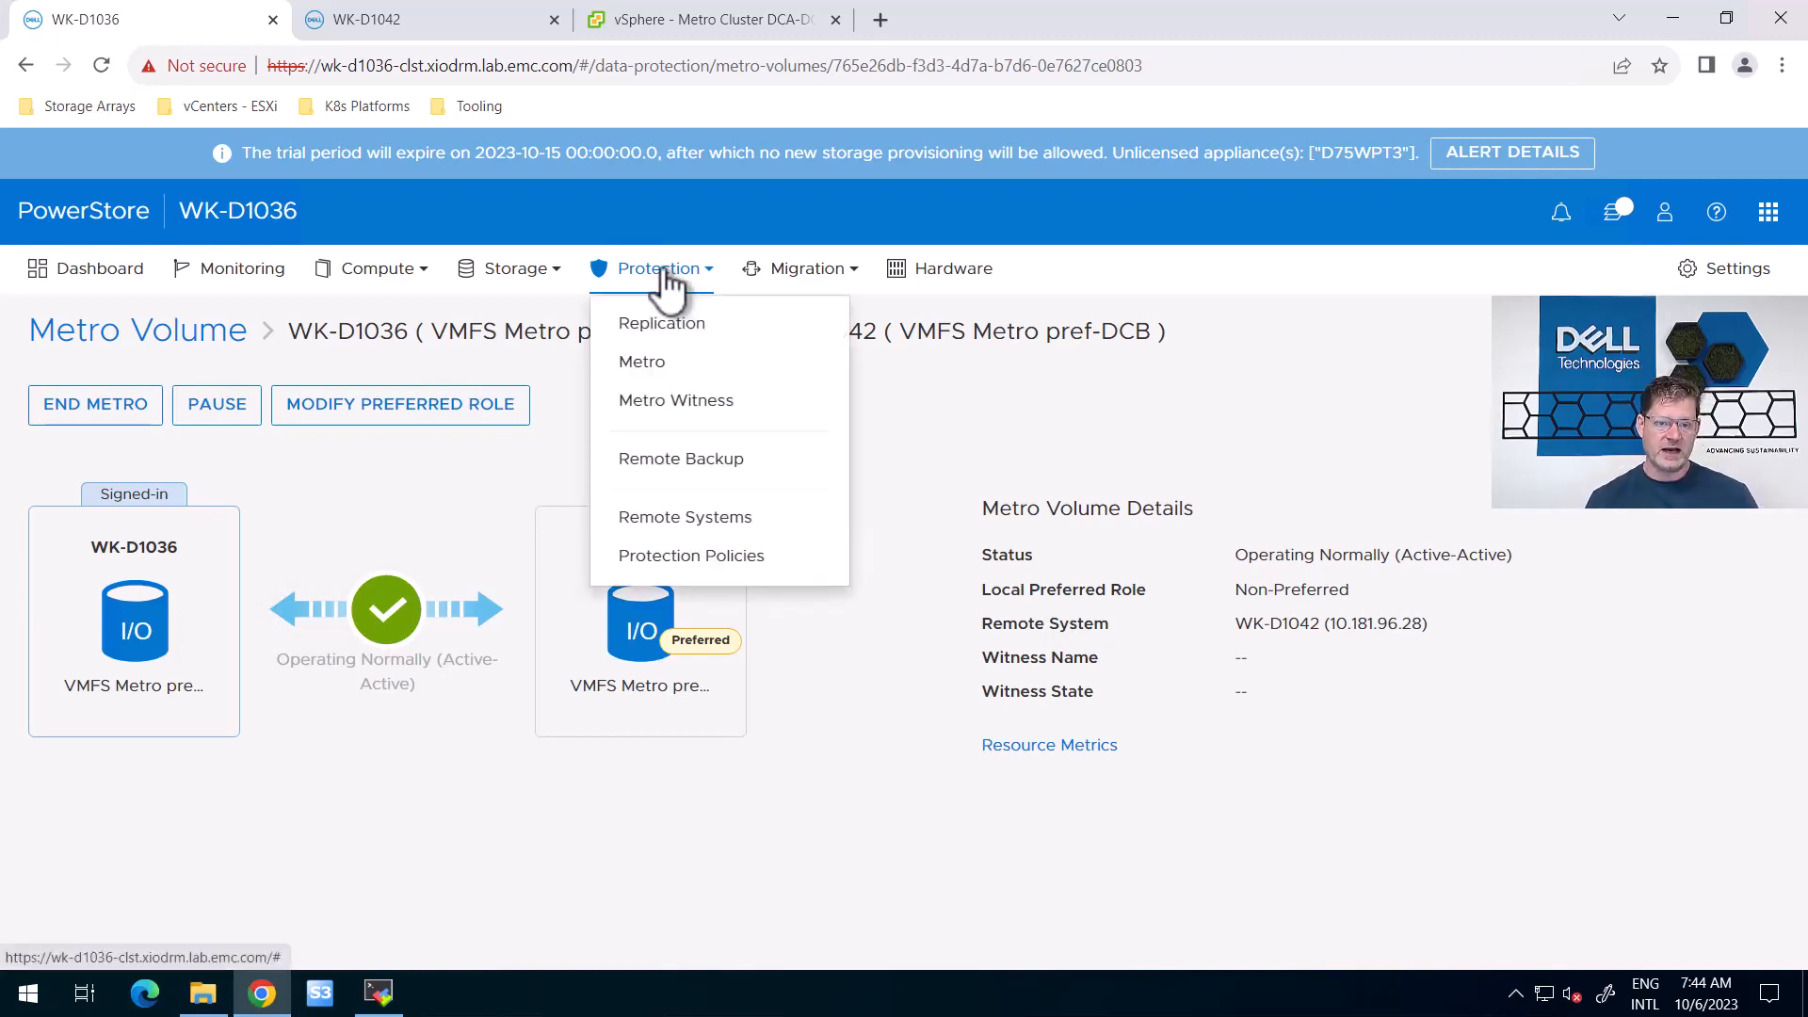
click(682, 405)
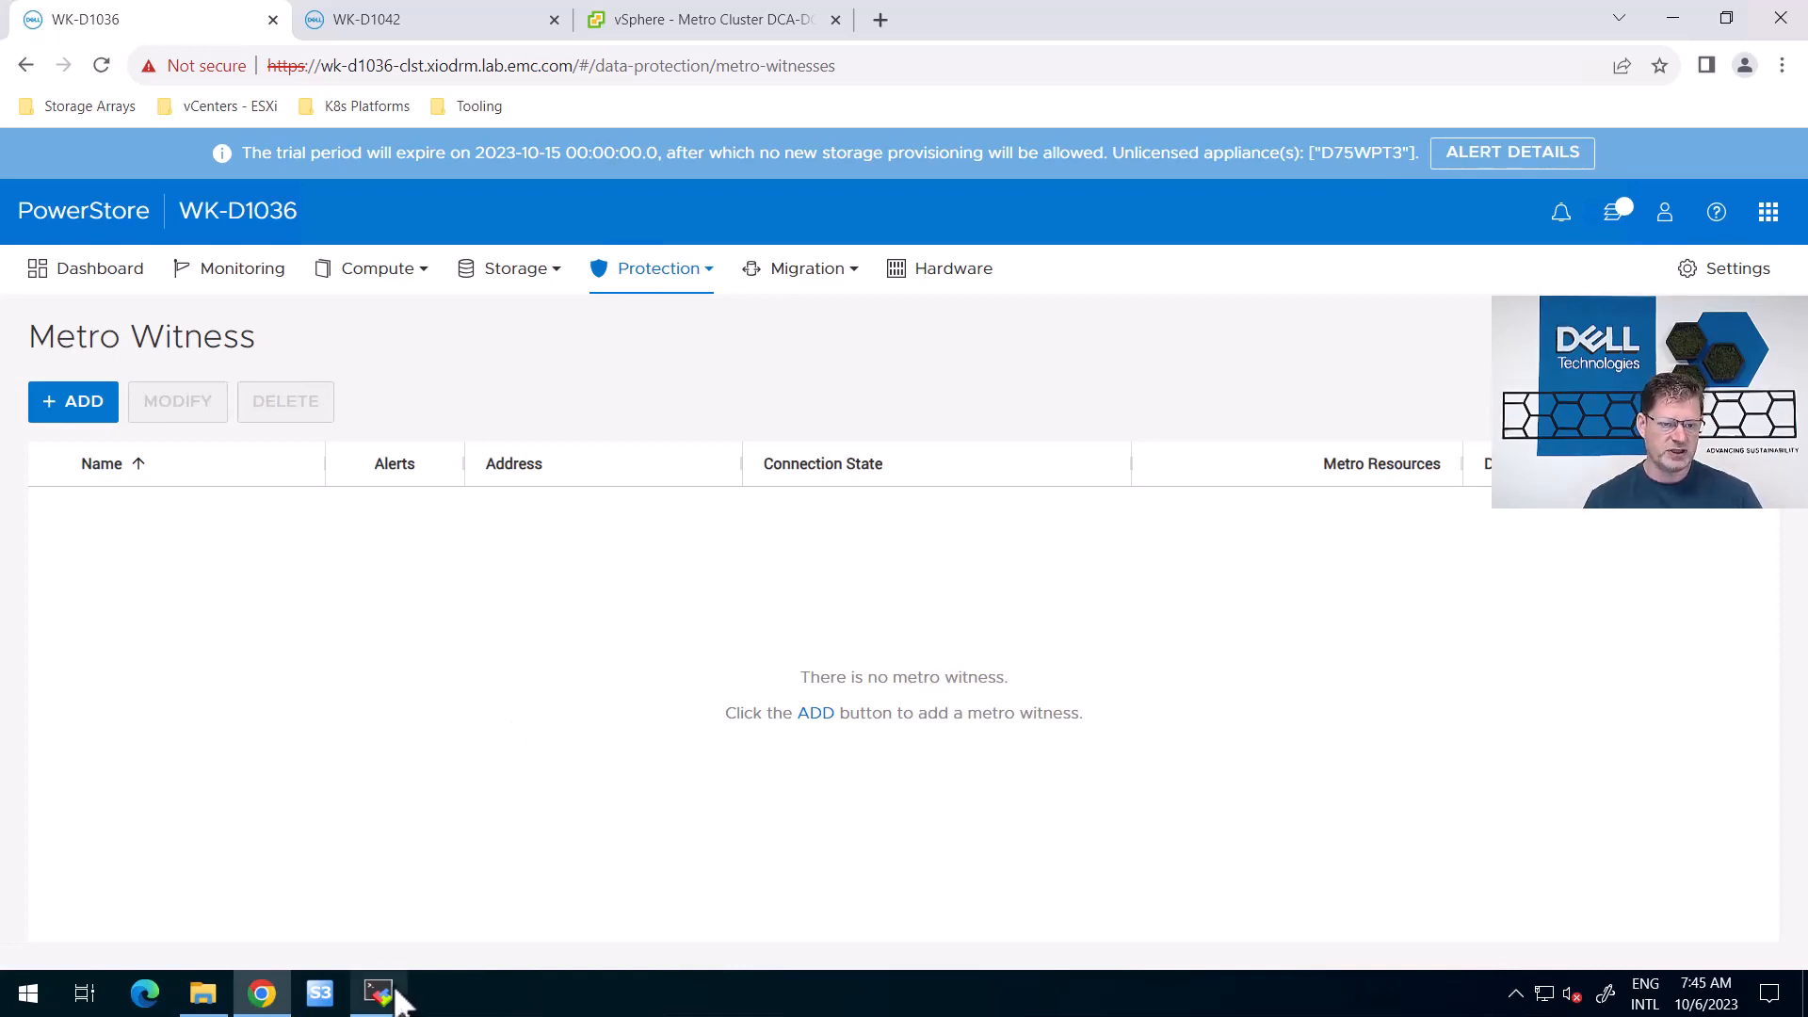
Switch to the Pstore-Witness terminal session in MobaXterm and list the files in the home directory
click(400, 995)
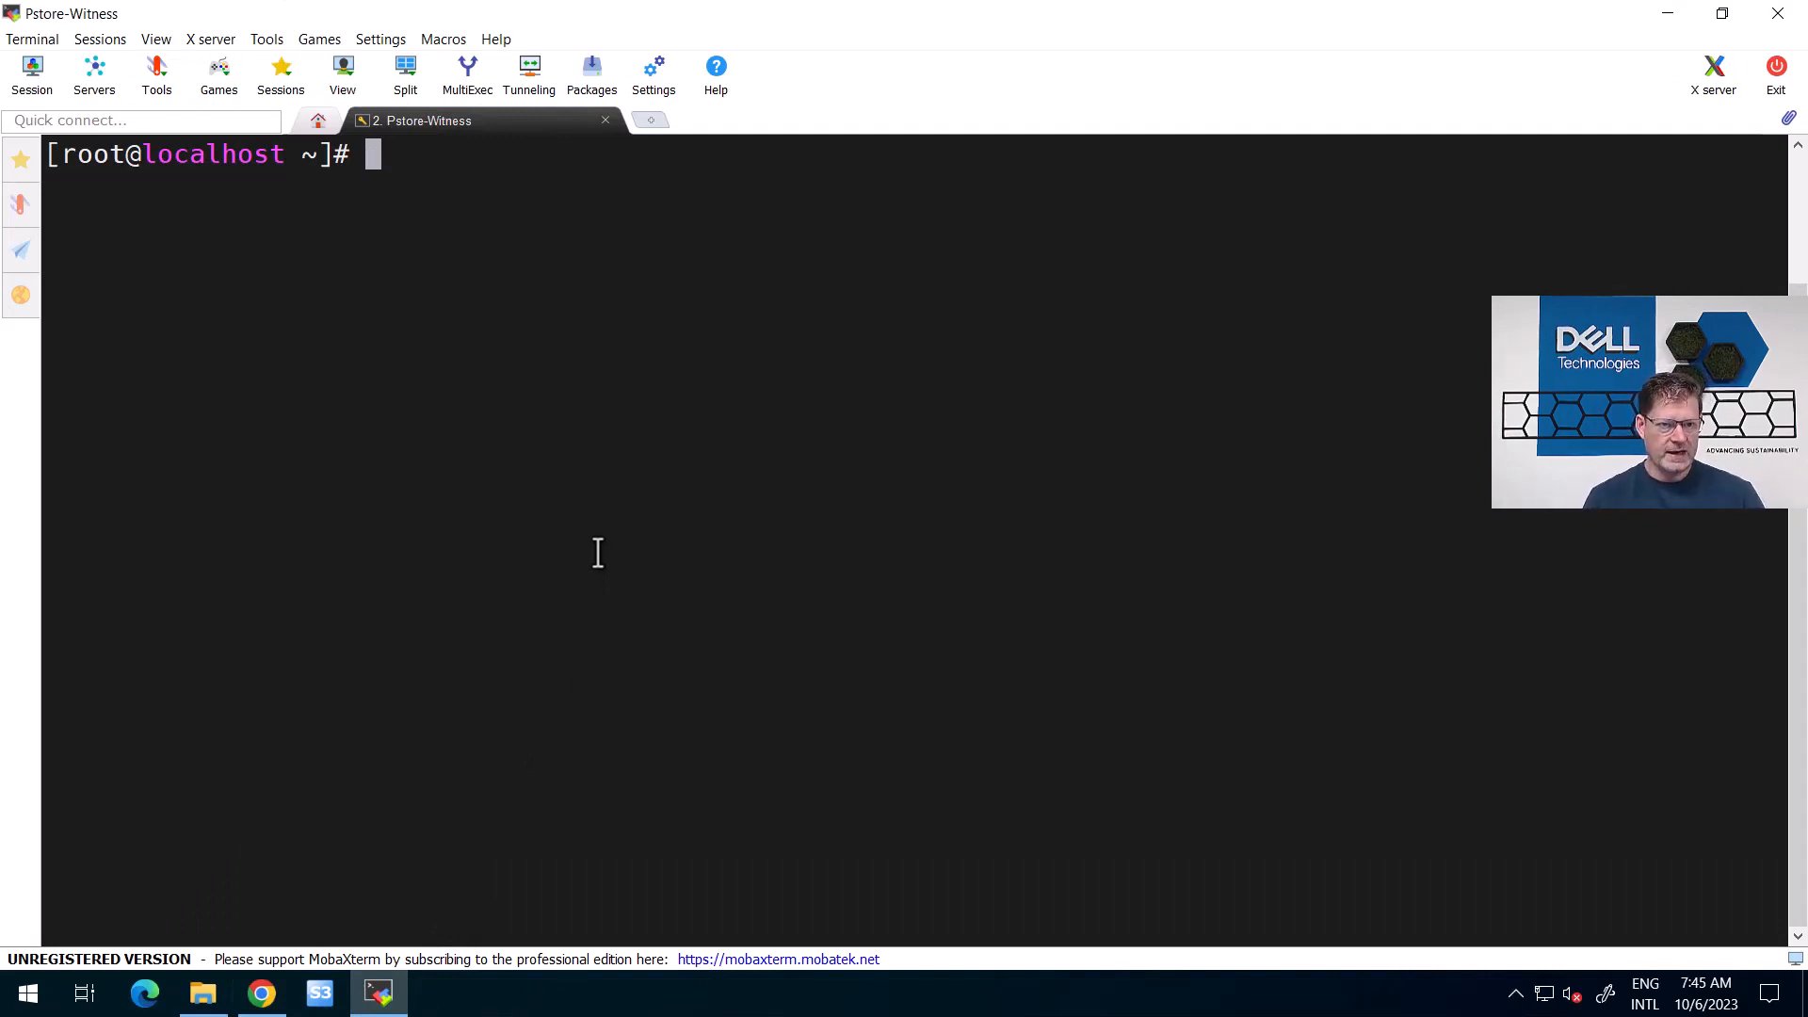
text(ls)
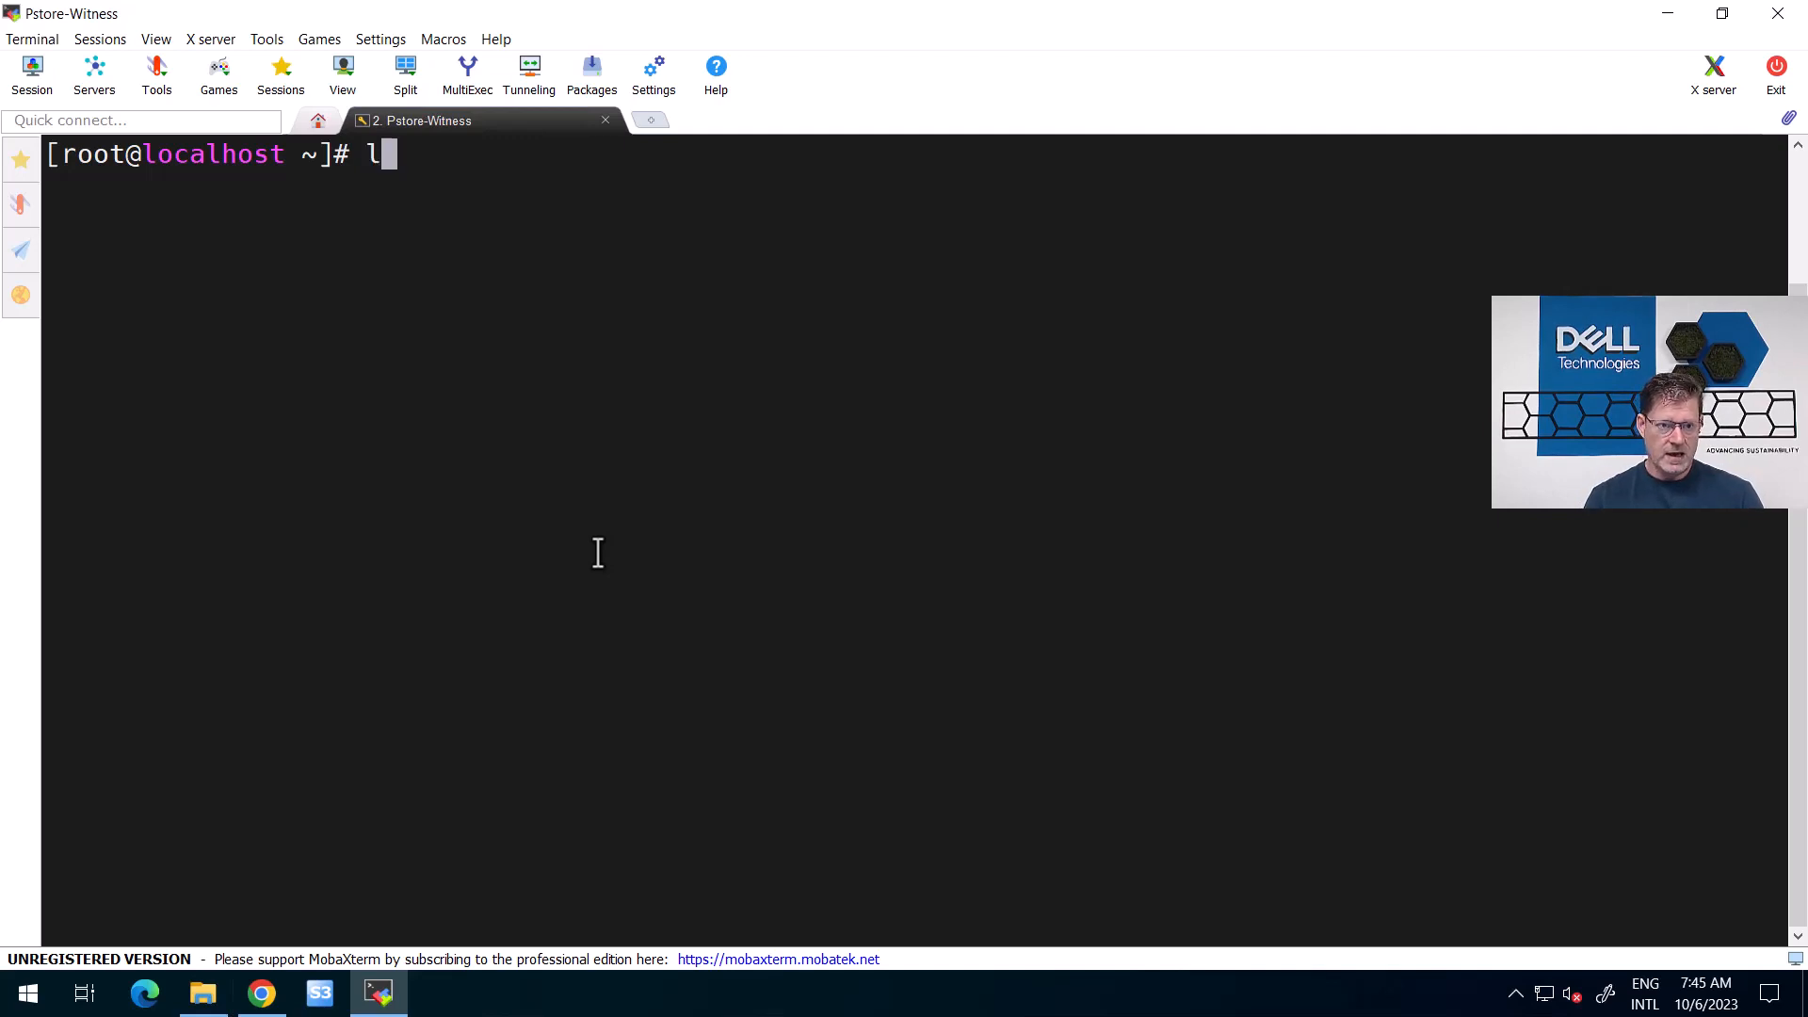
key(Return)
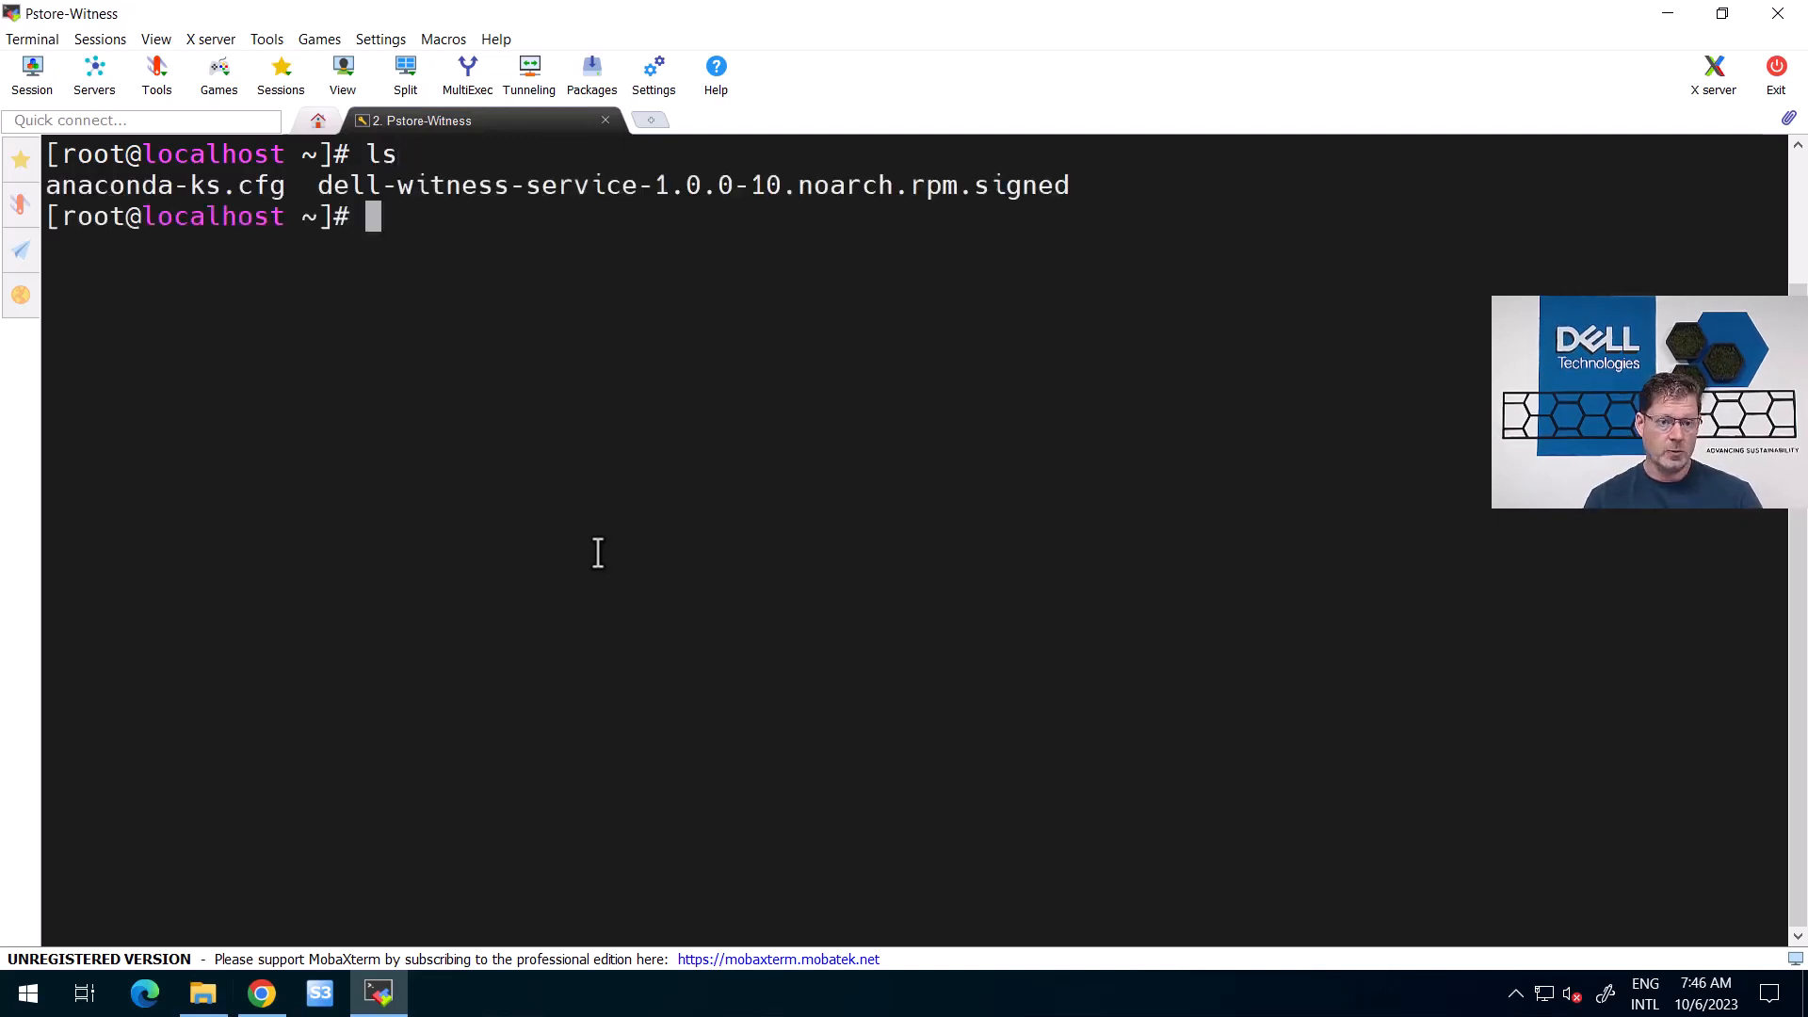
Install the package dell-witness-service-1.0.0-10.noarch.rpm.signed with rpm -i
text(rpm)
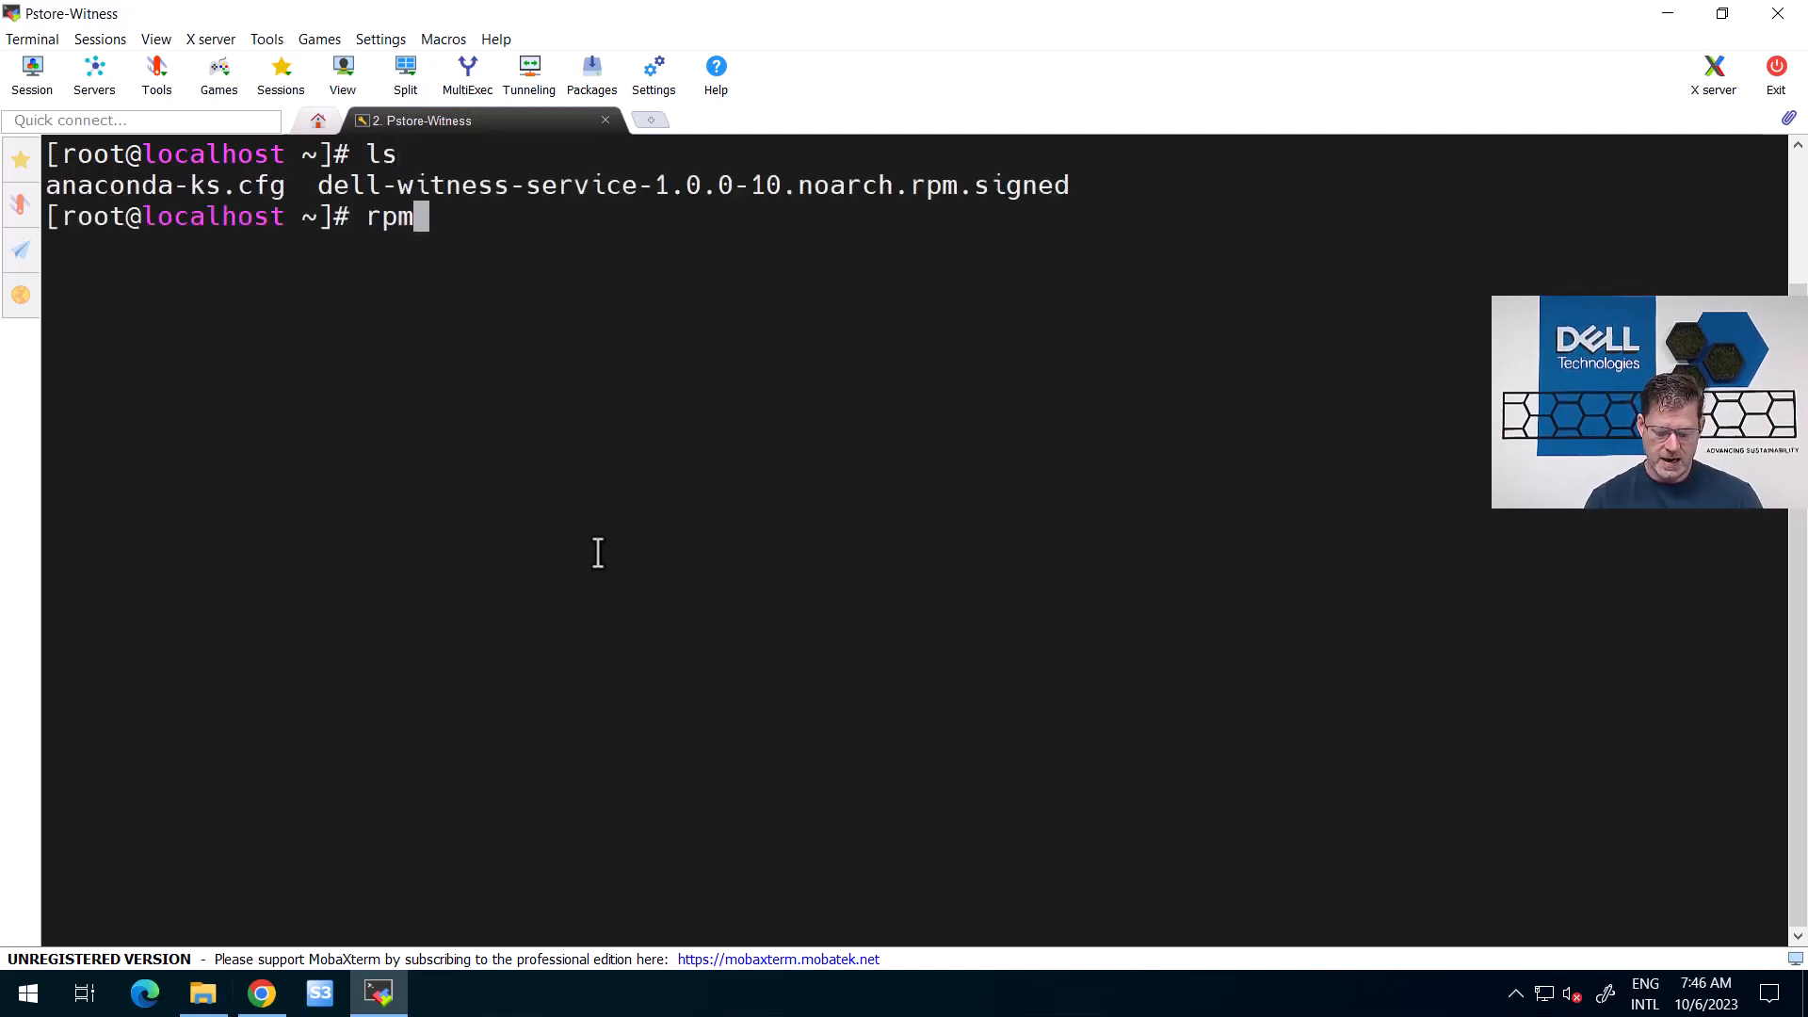
text( -i de)
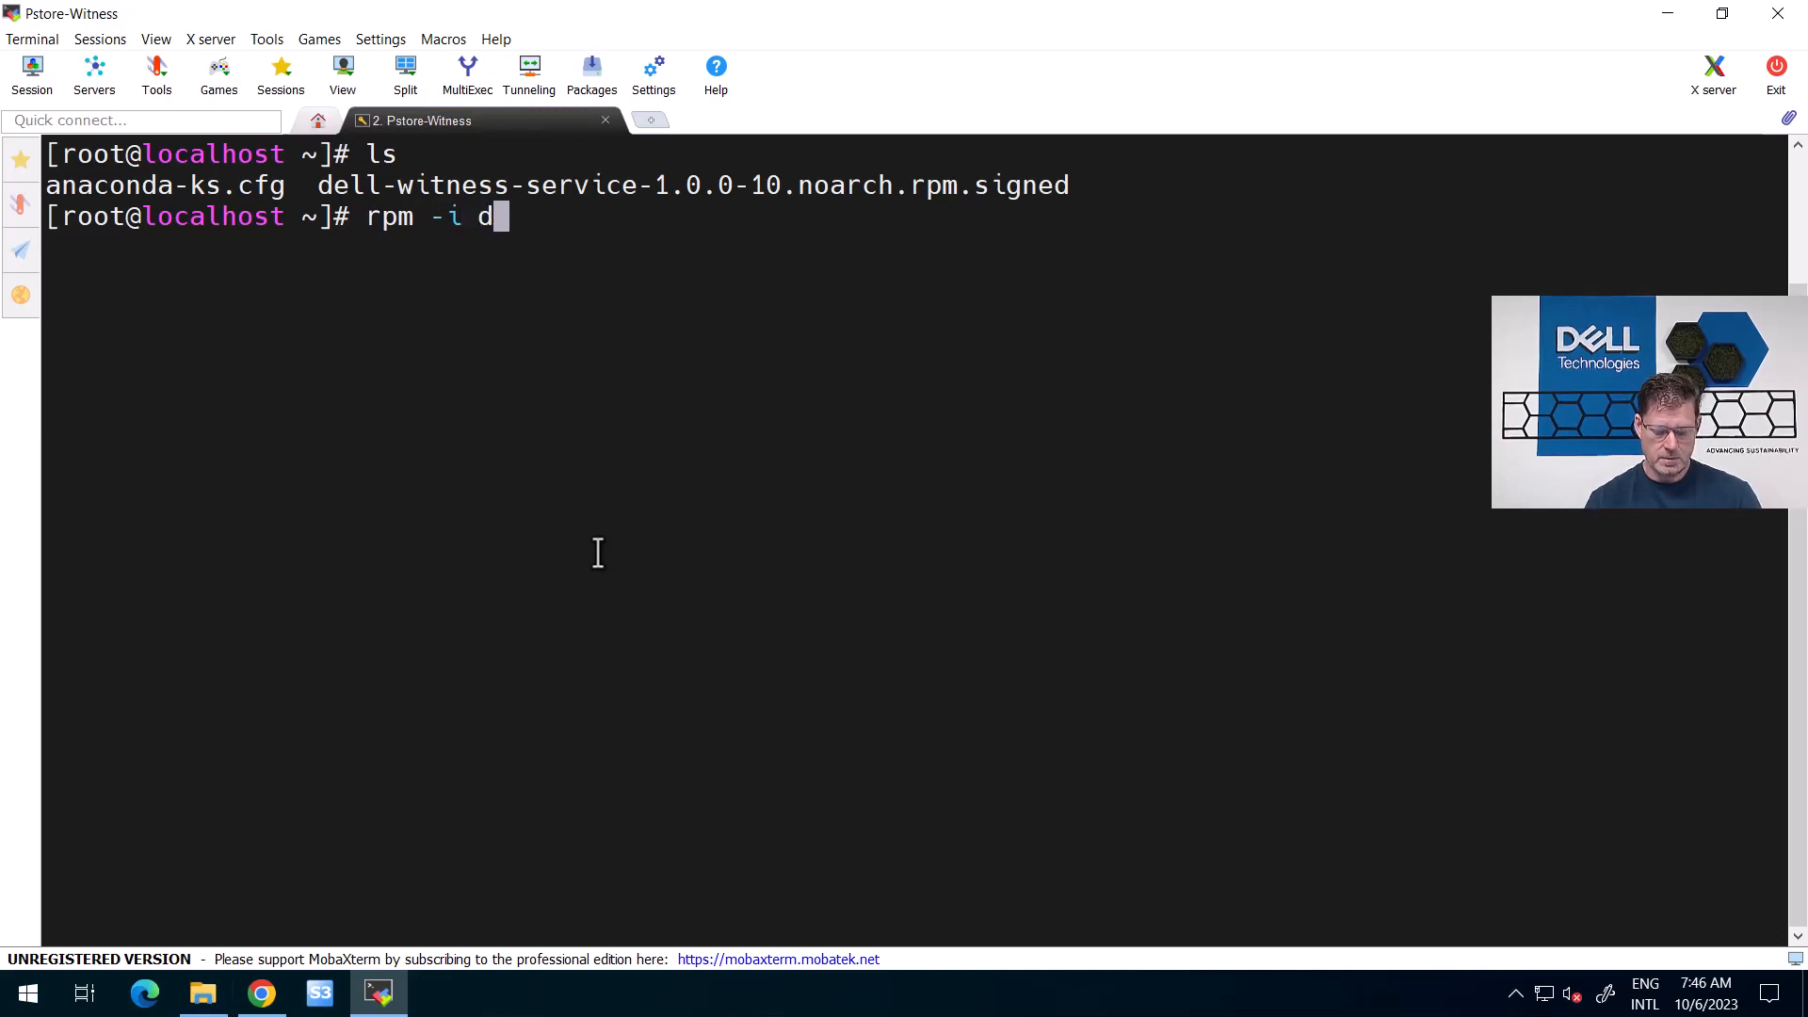
key(Tab)
key(Return)
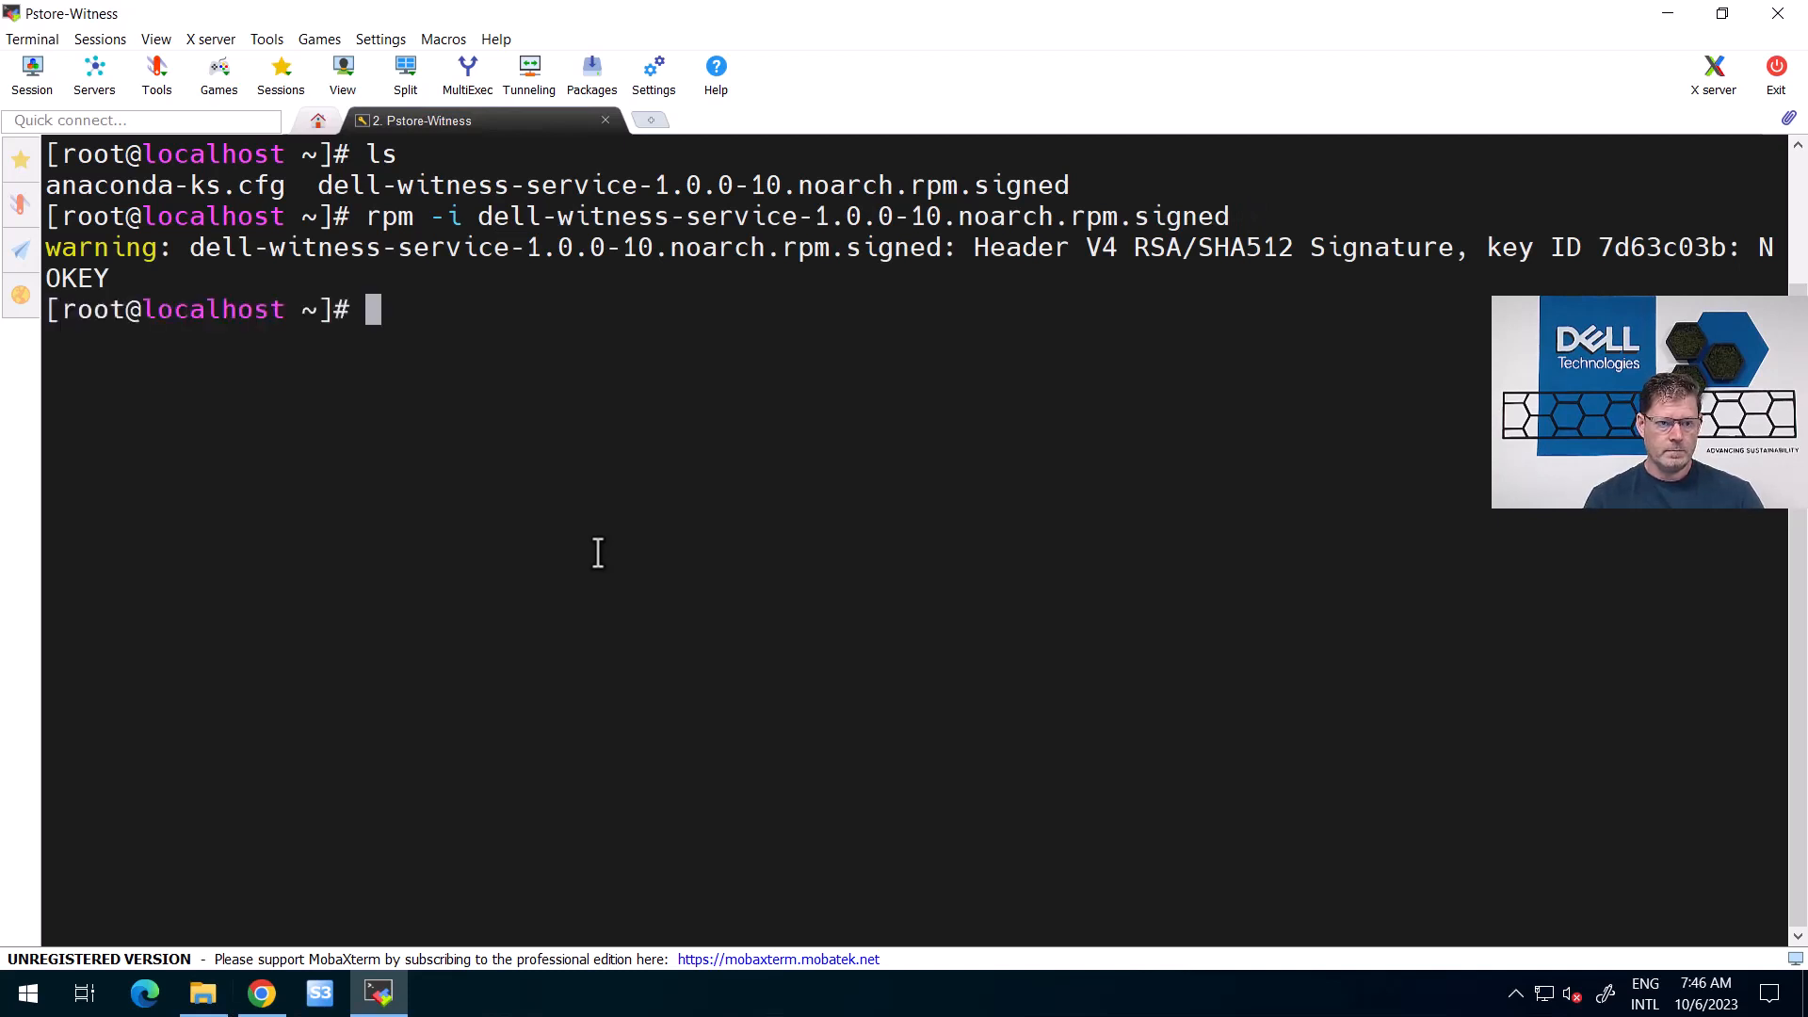
Check the status of dell-witness-service.service with systemctl
text(syste)
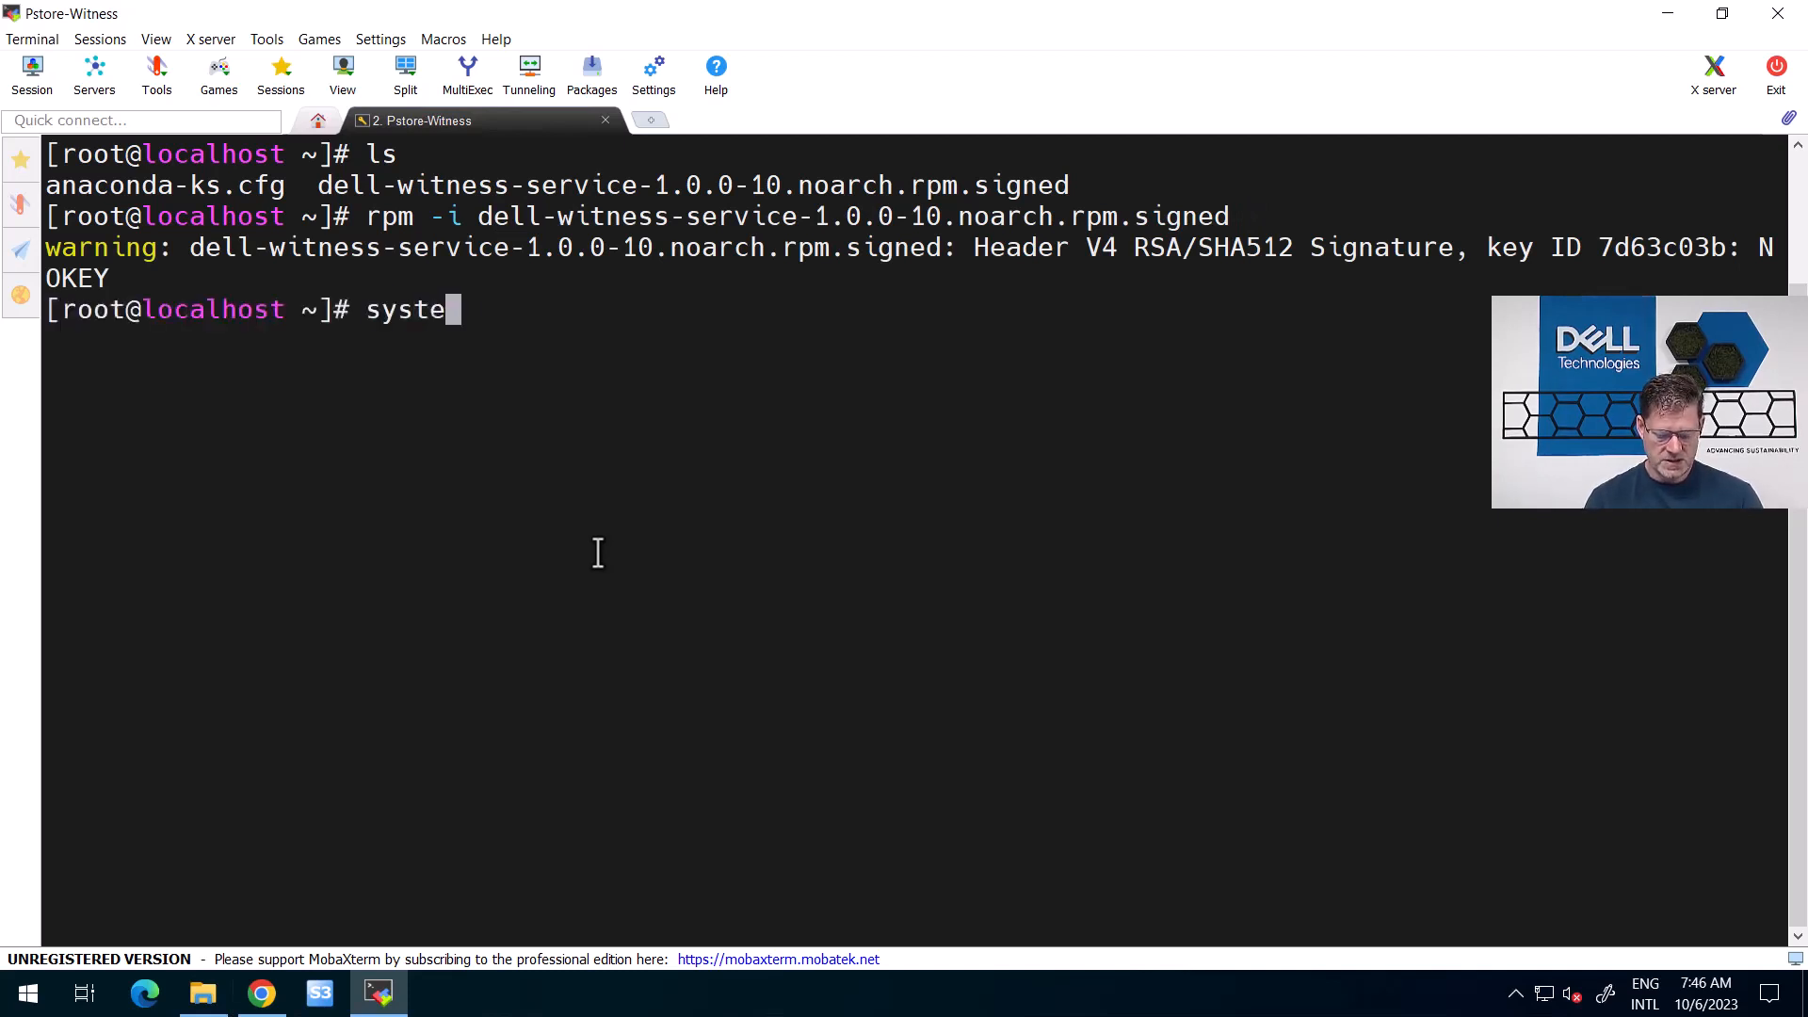
text(mctl status)
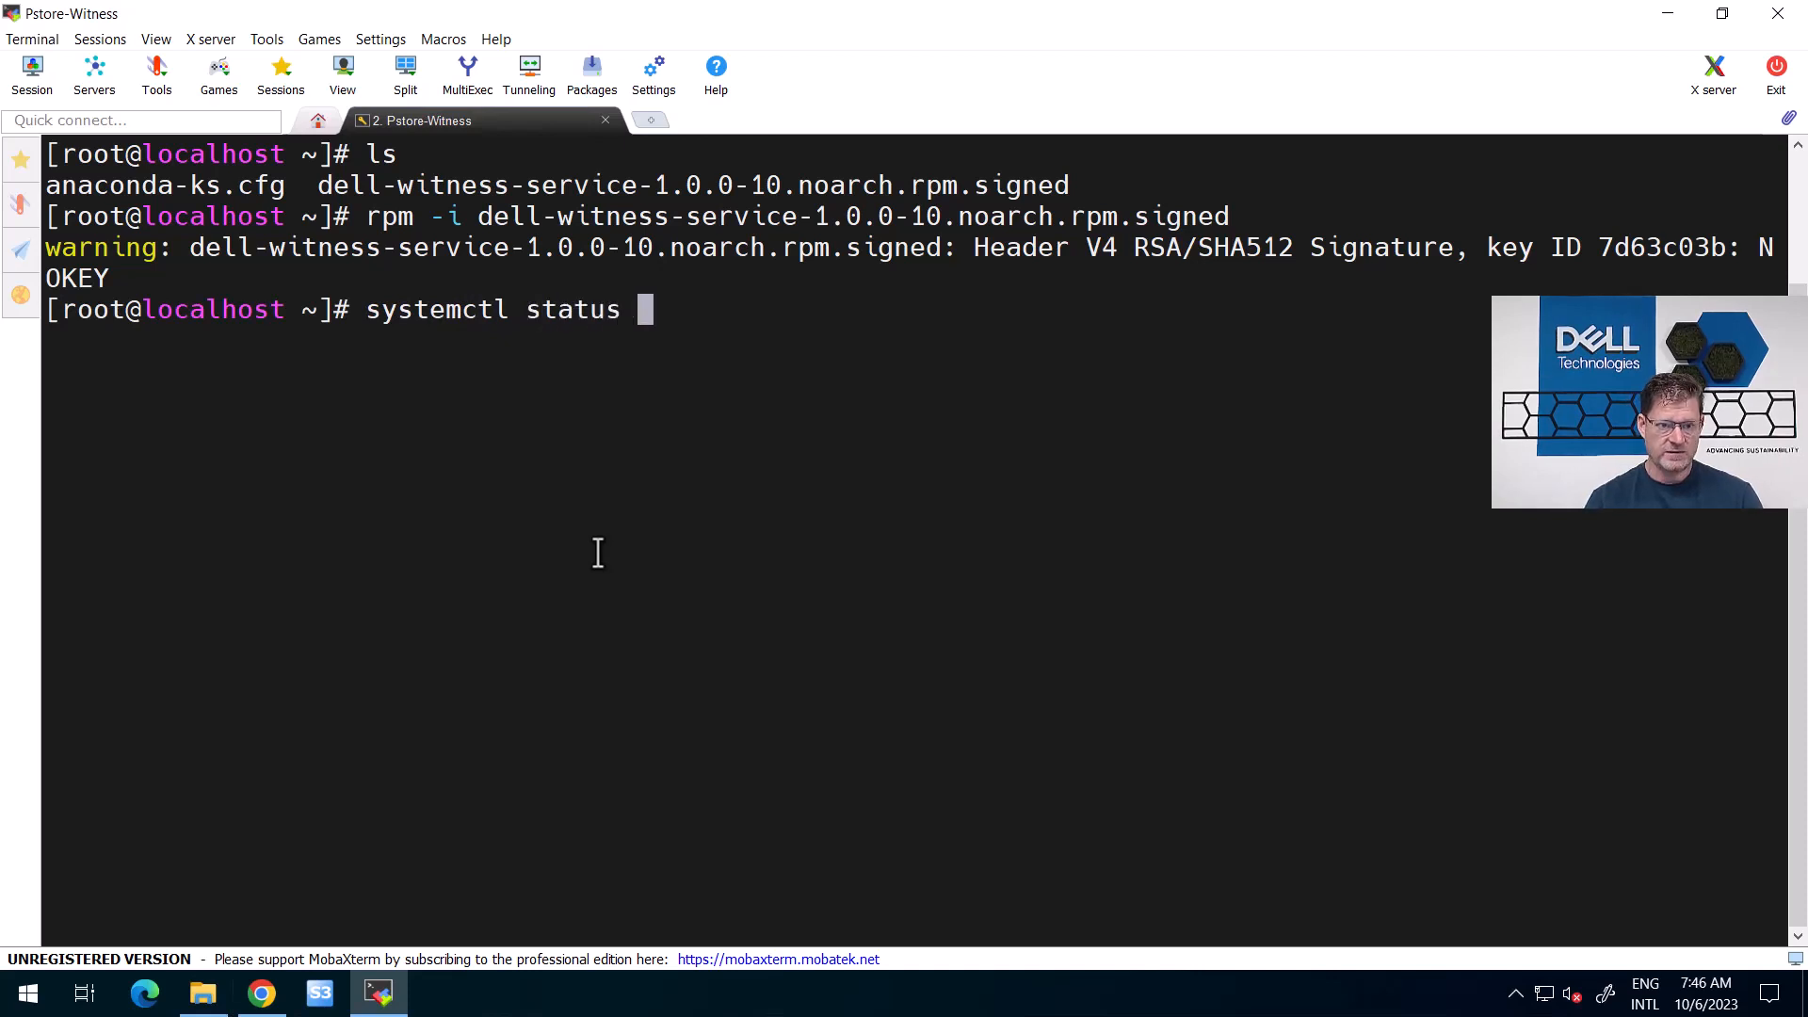
drag(482, 215, 908, 219)
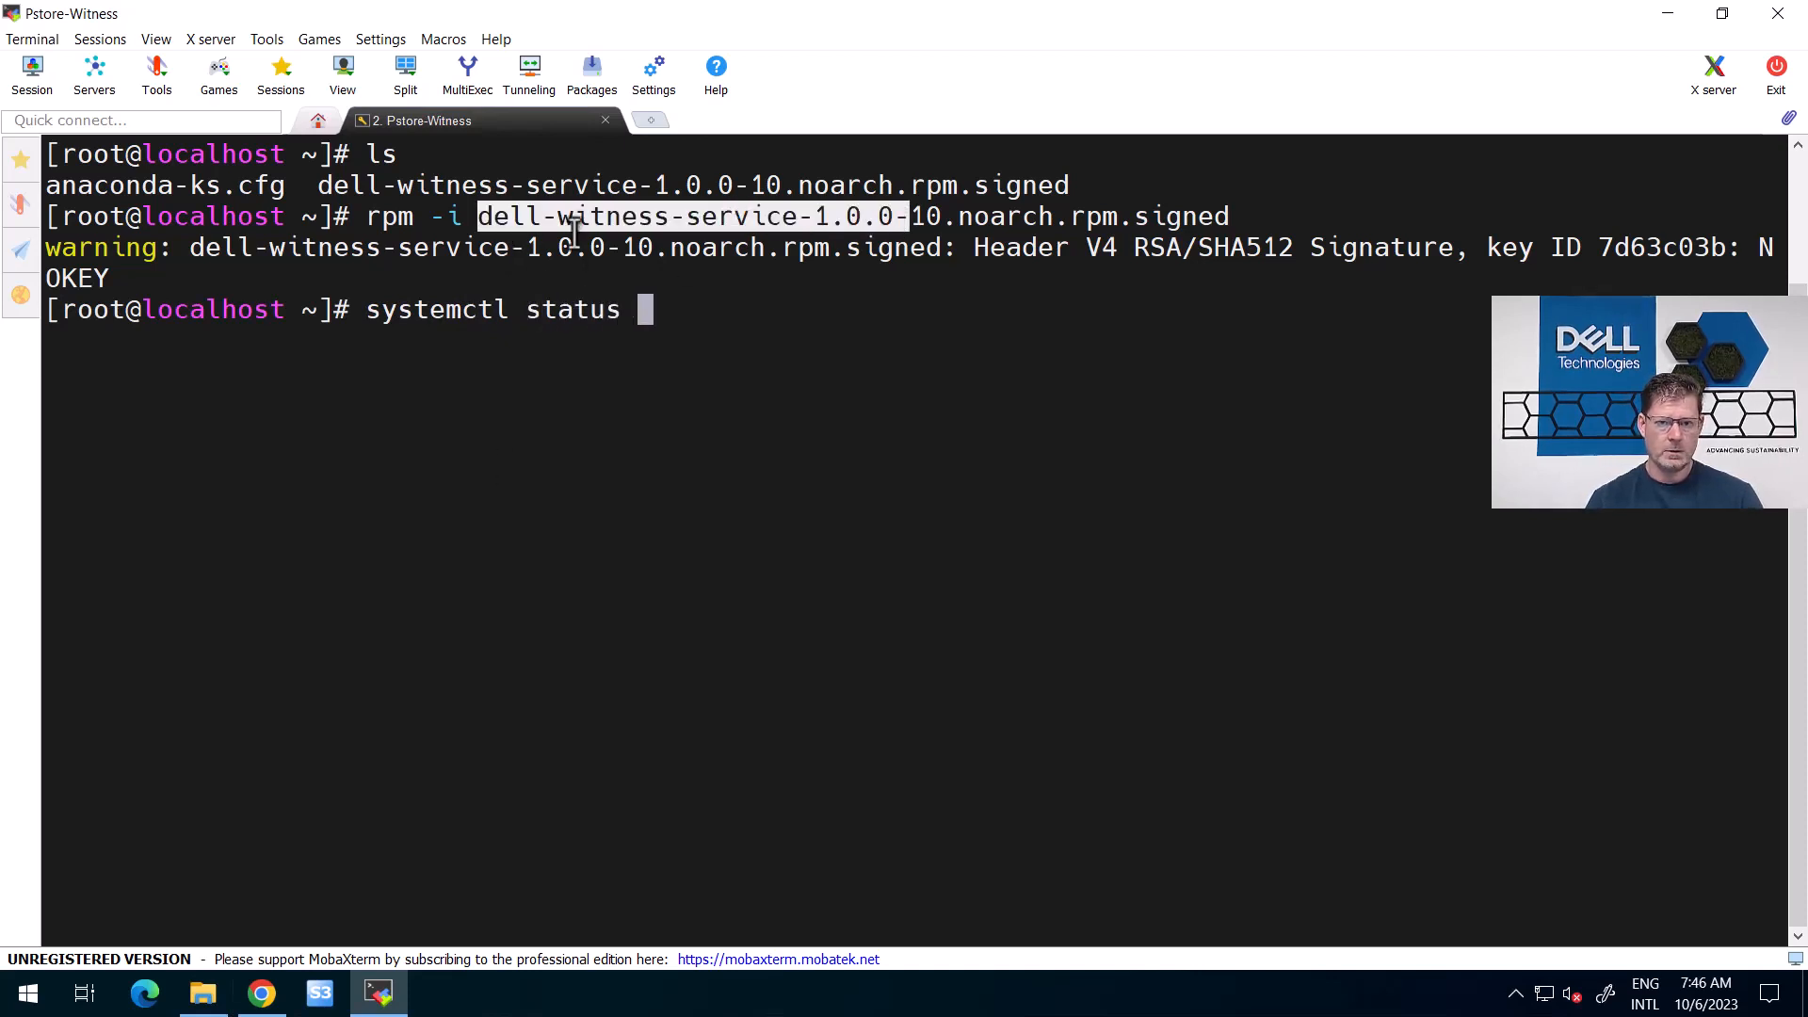
click(634, 273)
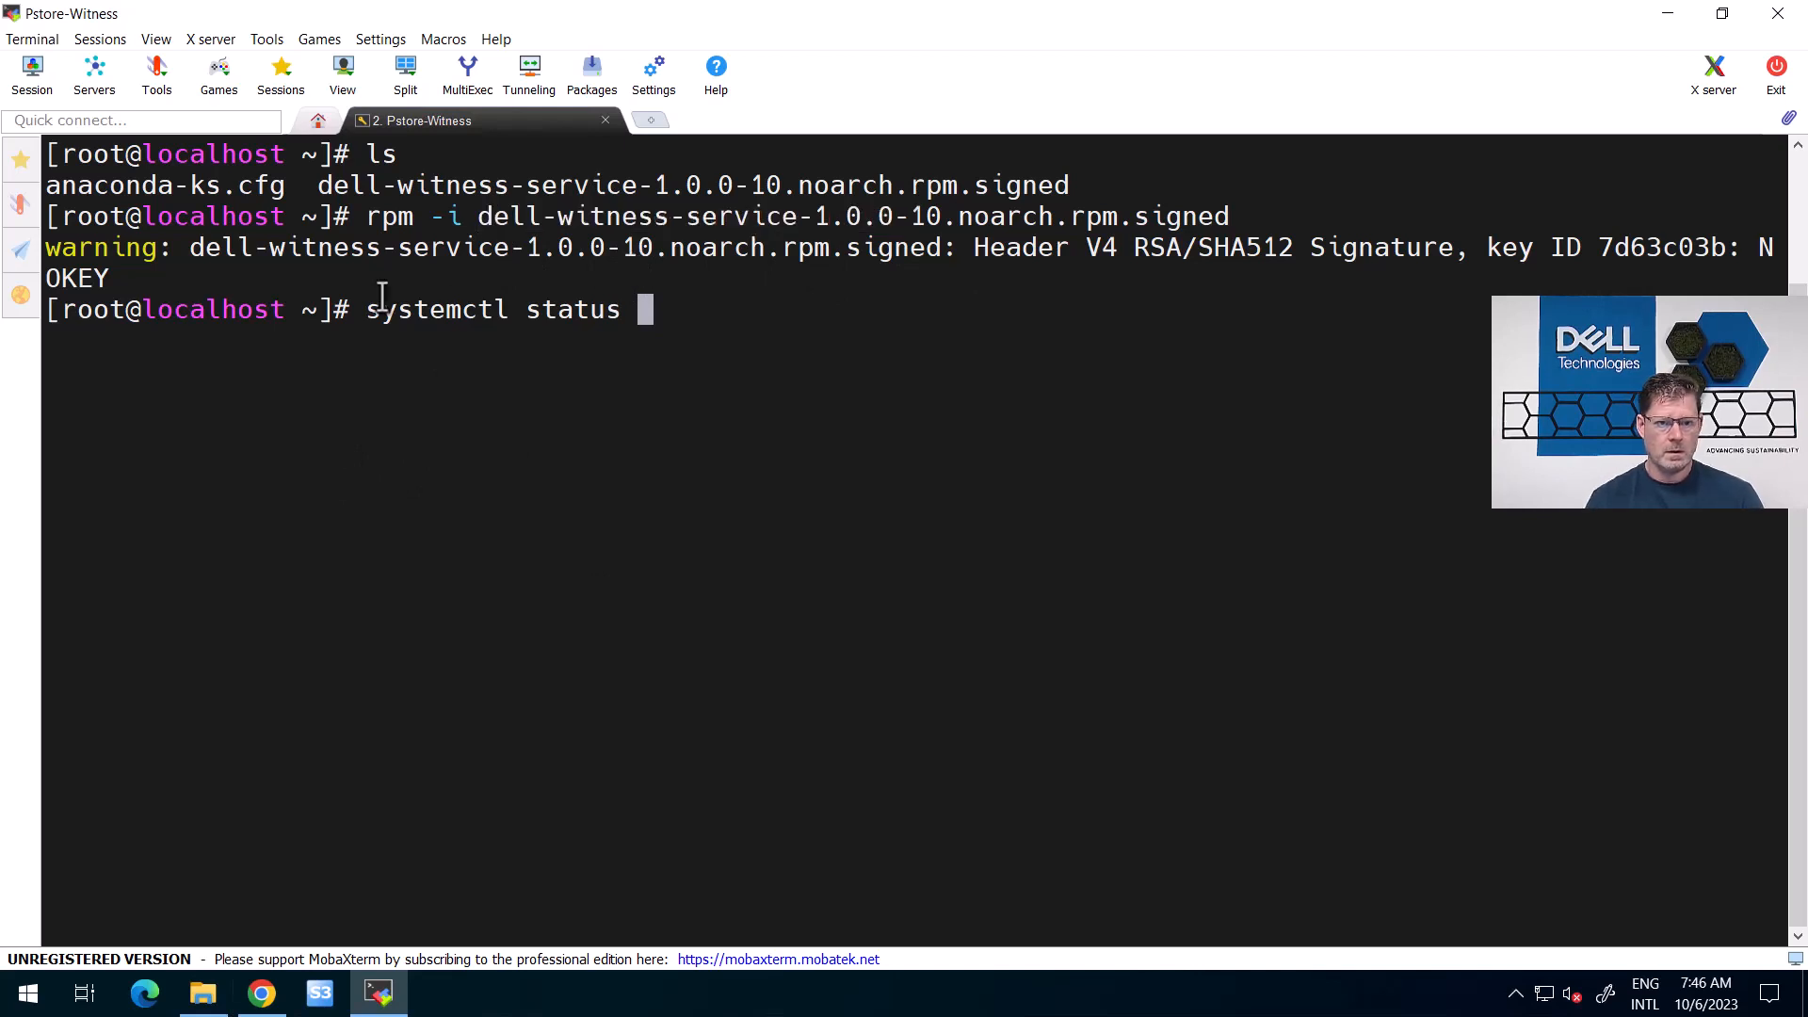
drag(319, 185, 636, 186)
right_click(737, 288)
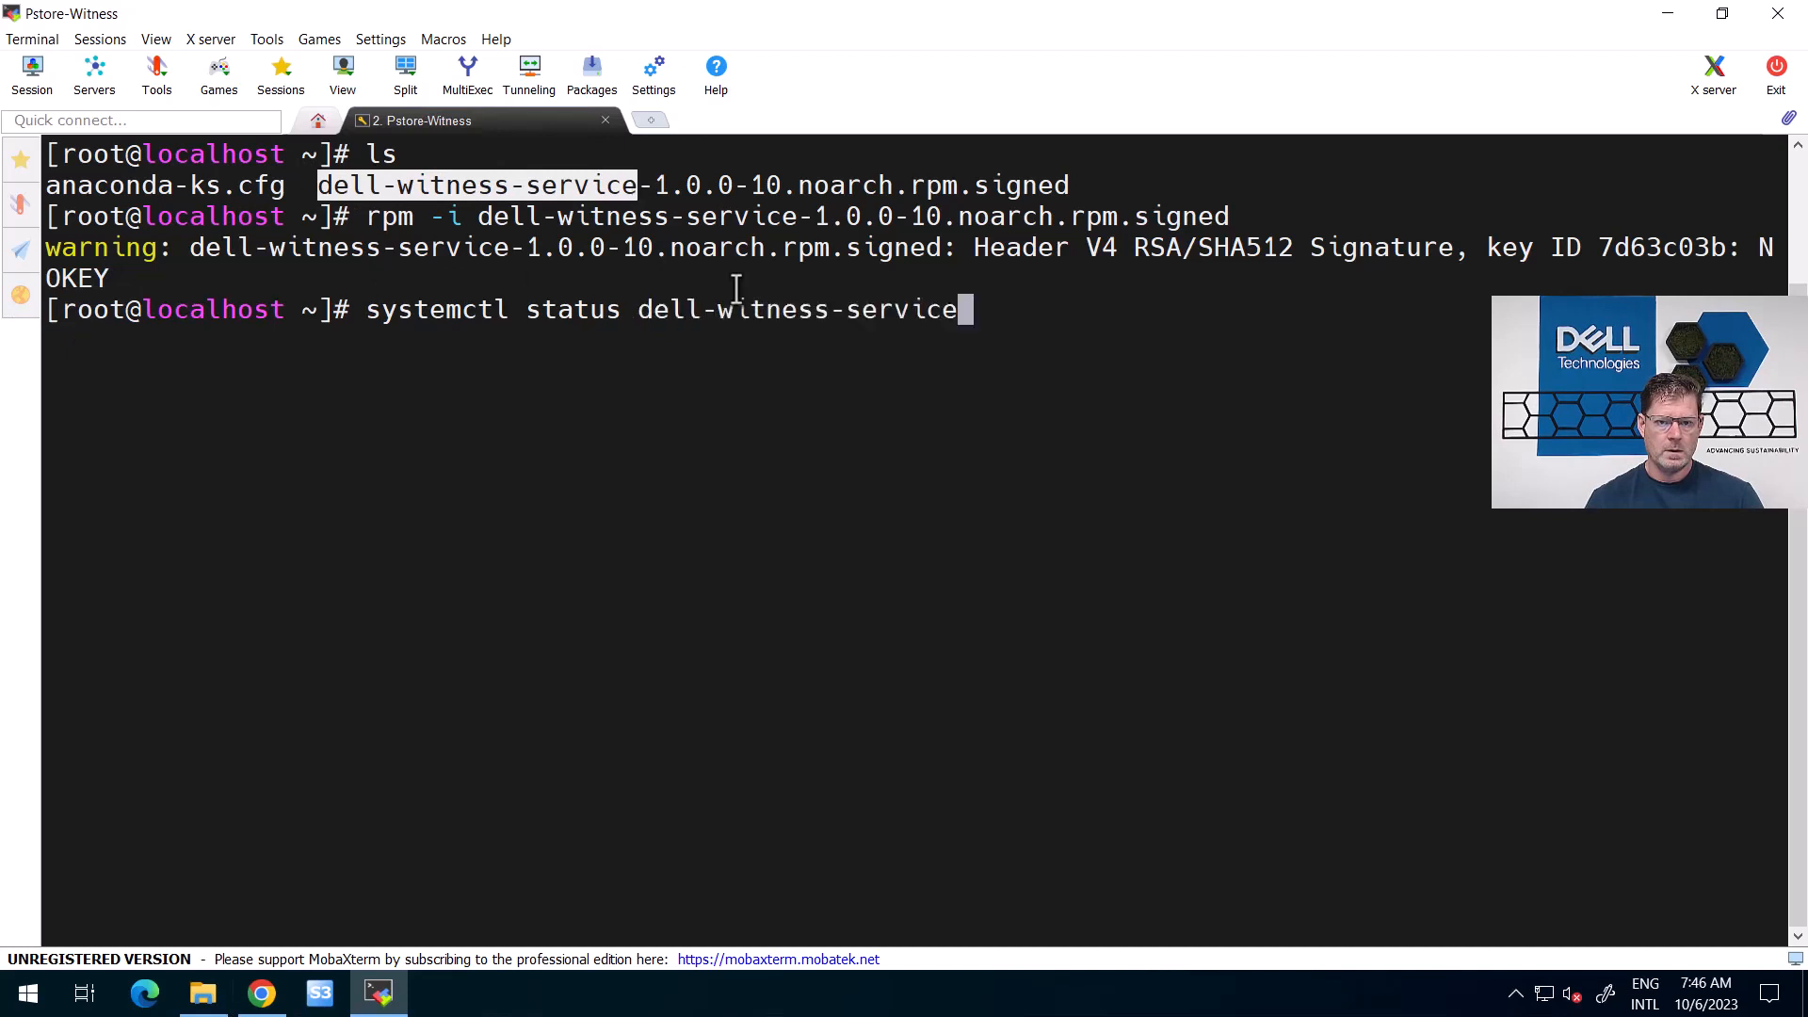
text(.service)
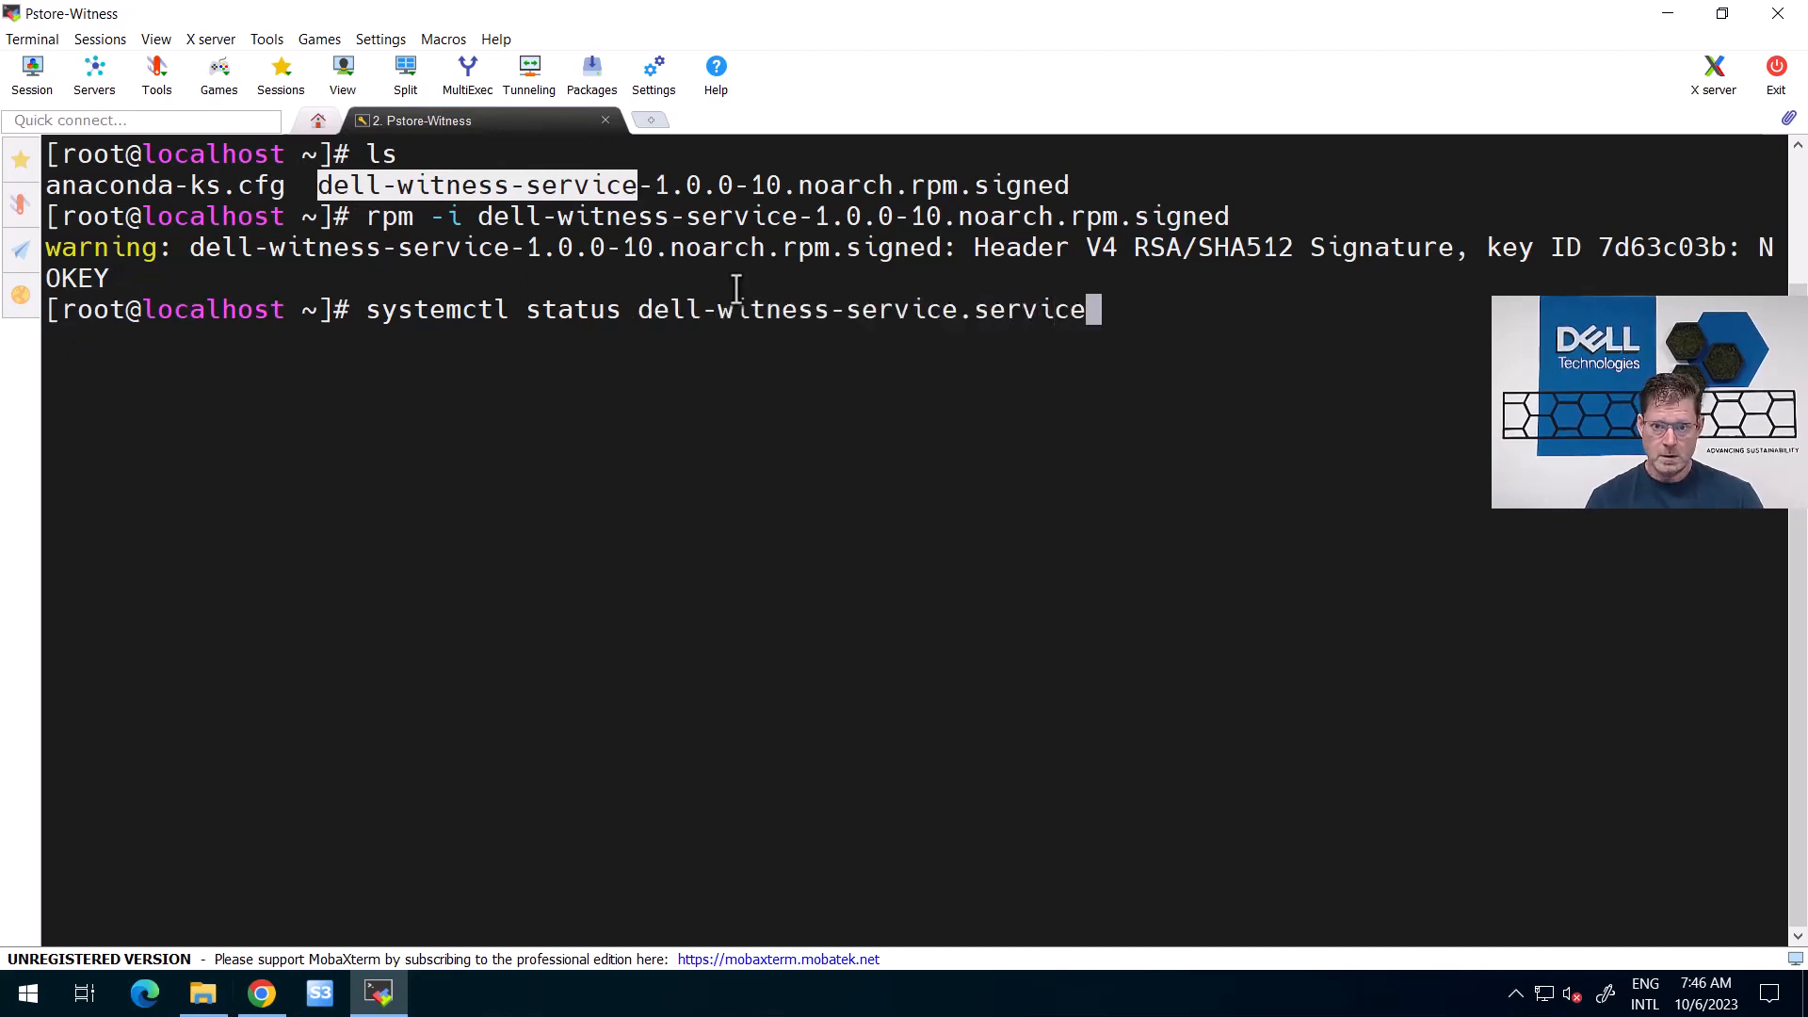
key(Return)
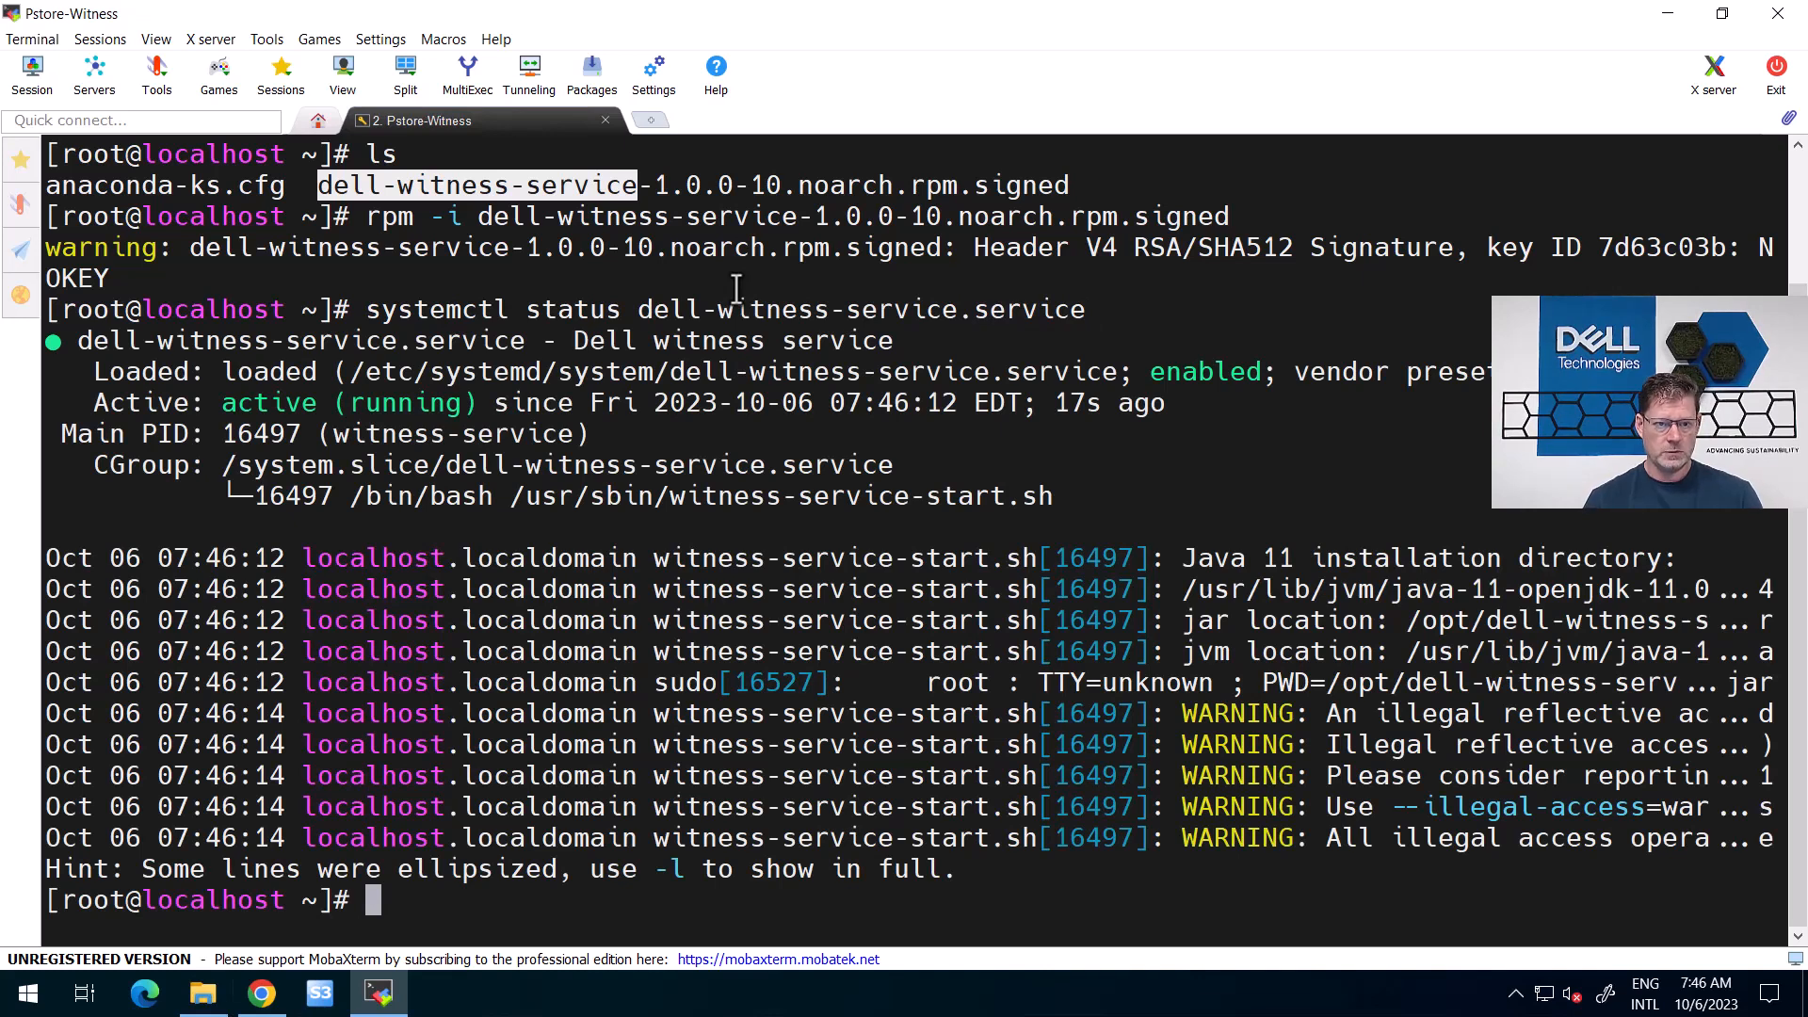
Switch to PowerStore Manager for WK-D1036 and start adding a metro witness named Pstore-Witness with IP address 10.181.99.20
click(264, 996)
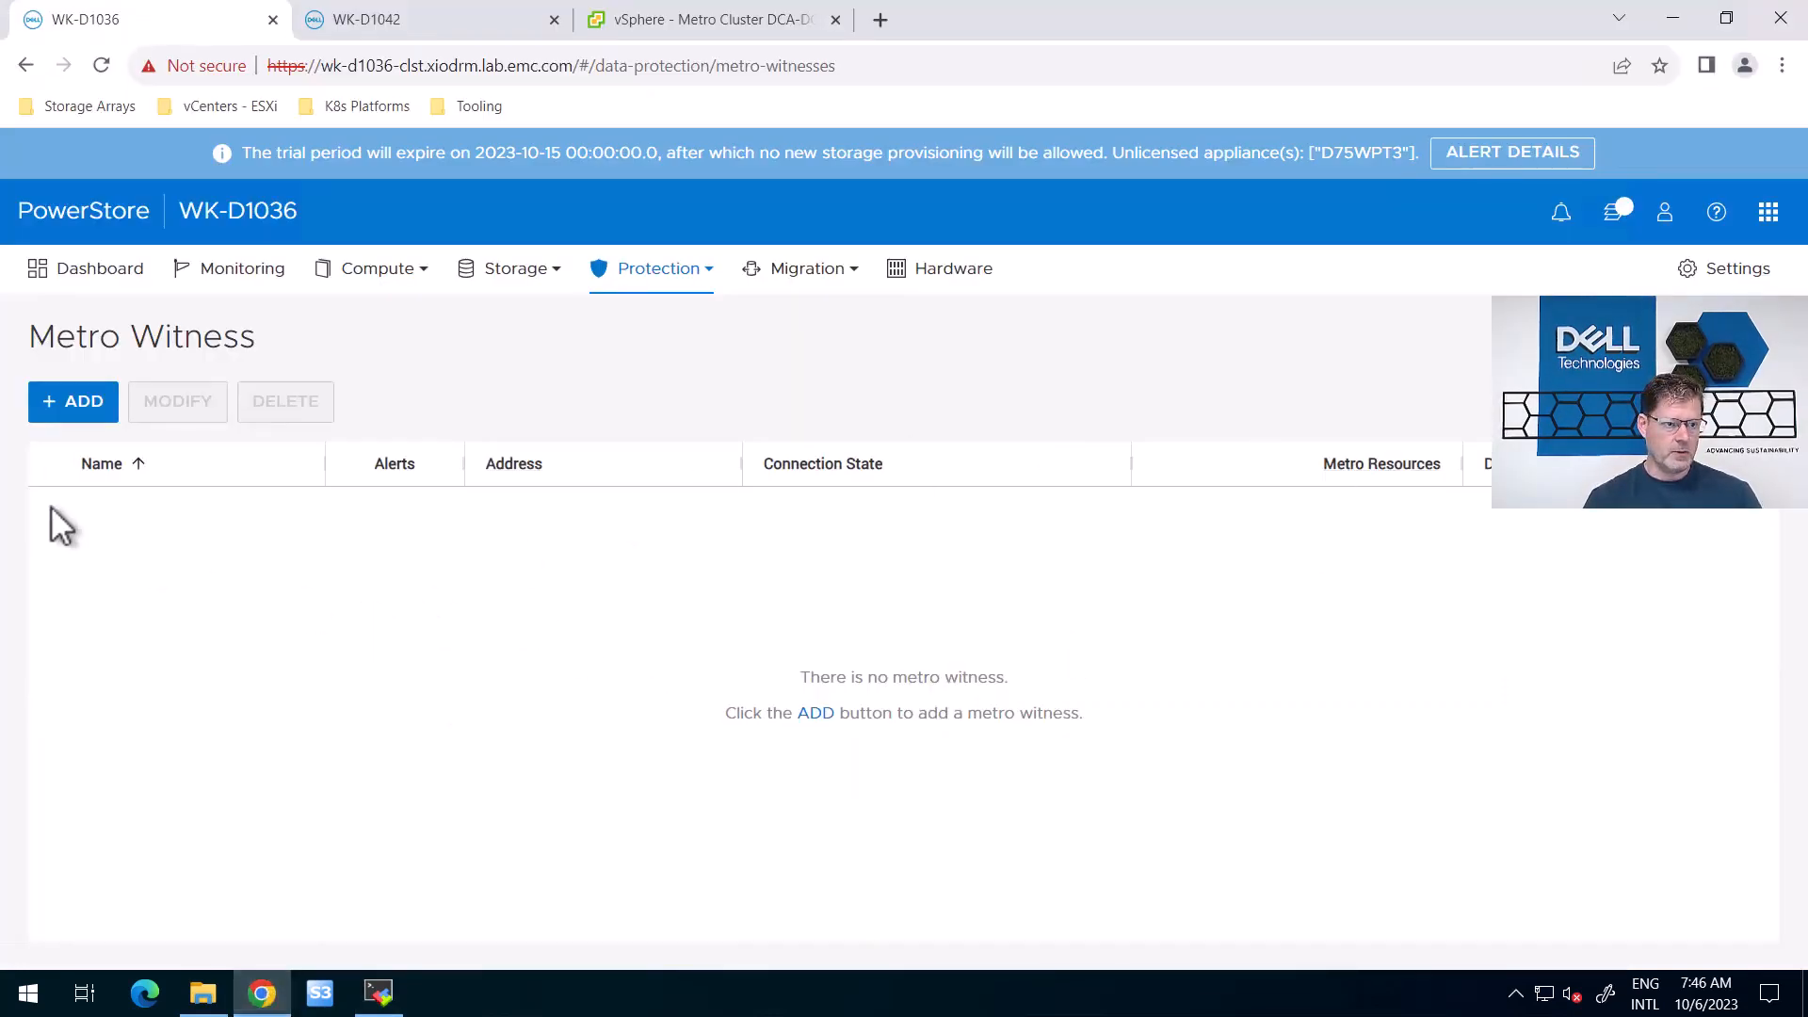
click(74, 403)
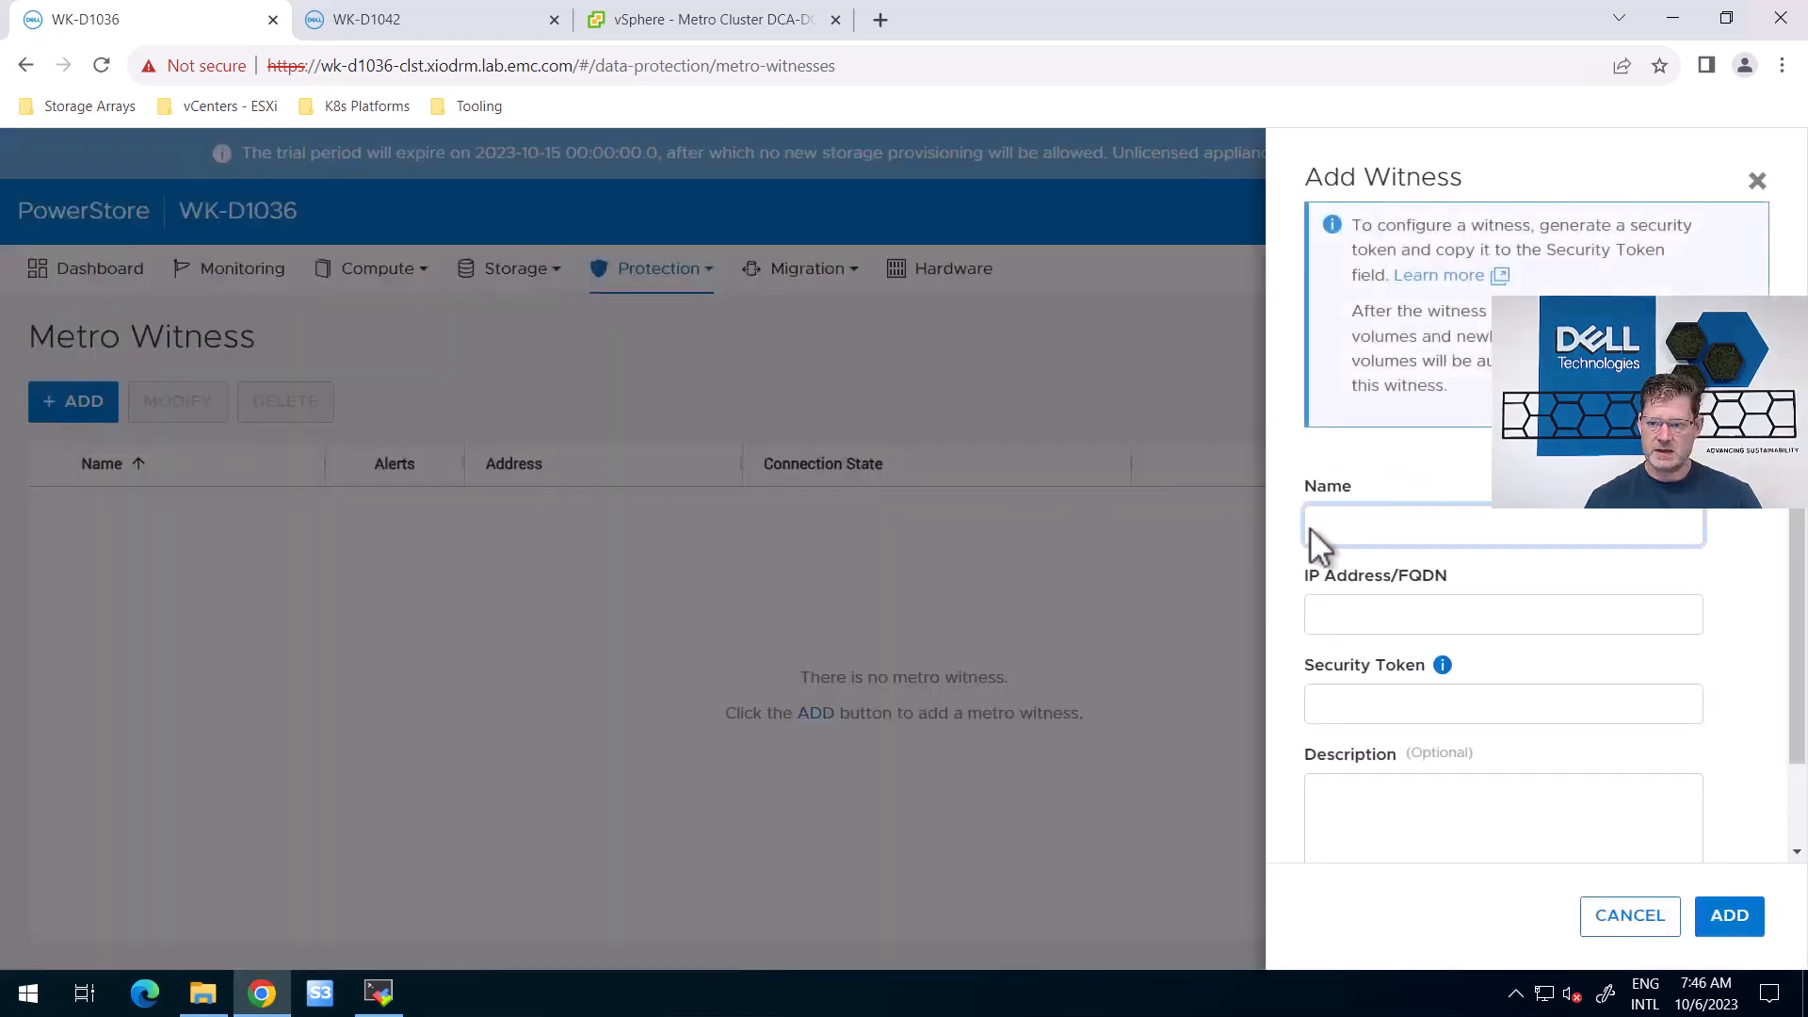
text(Pstor)
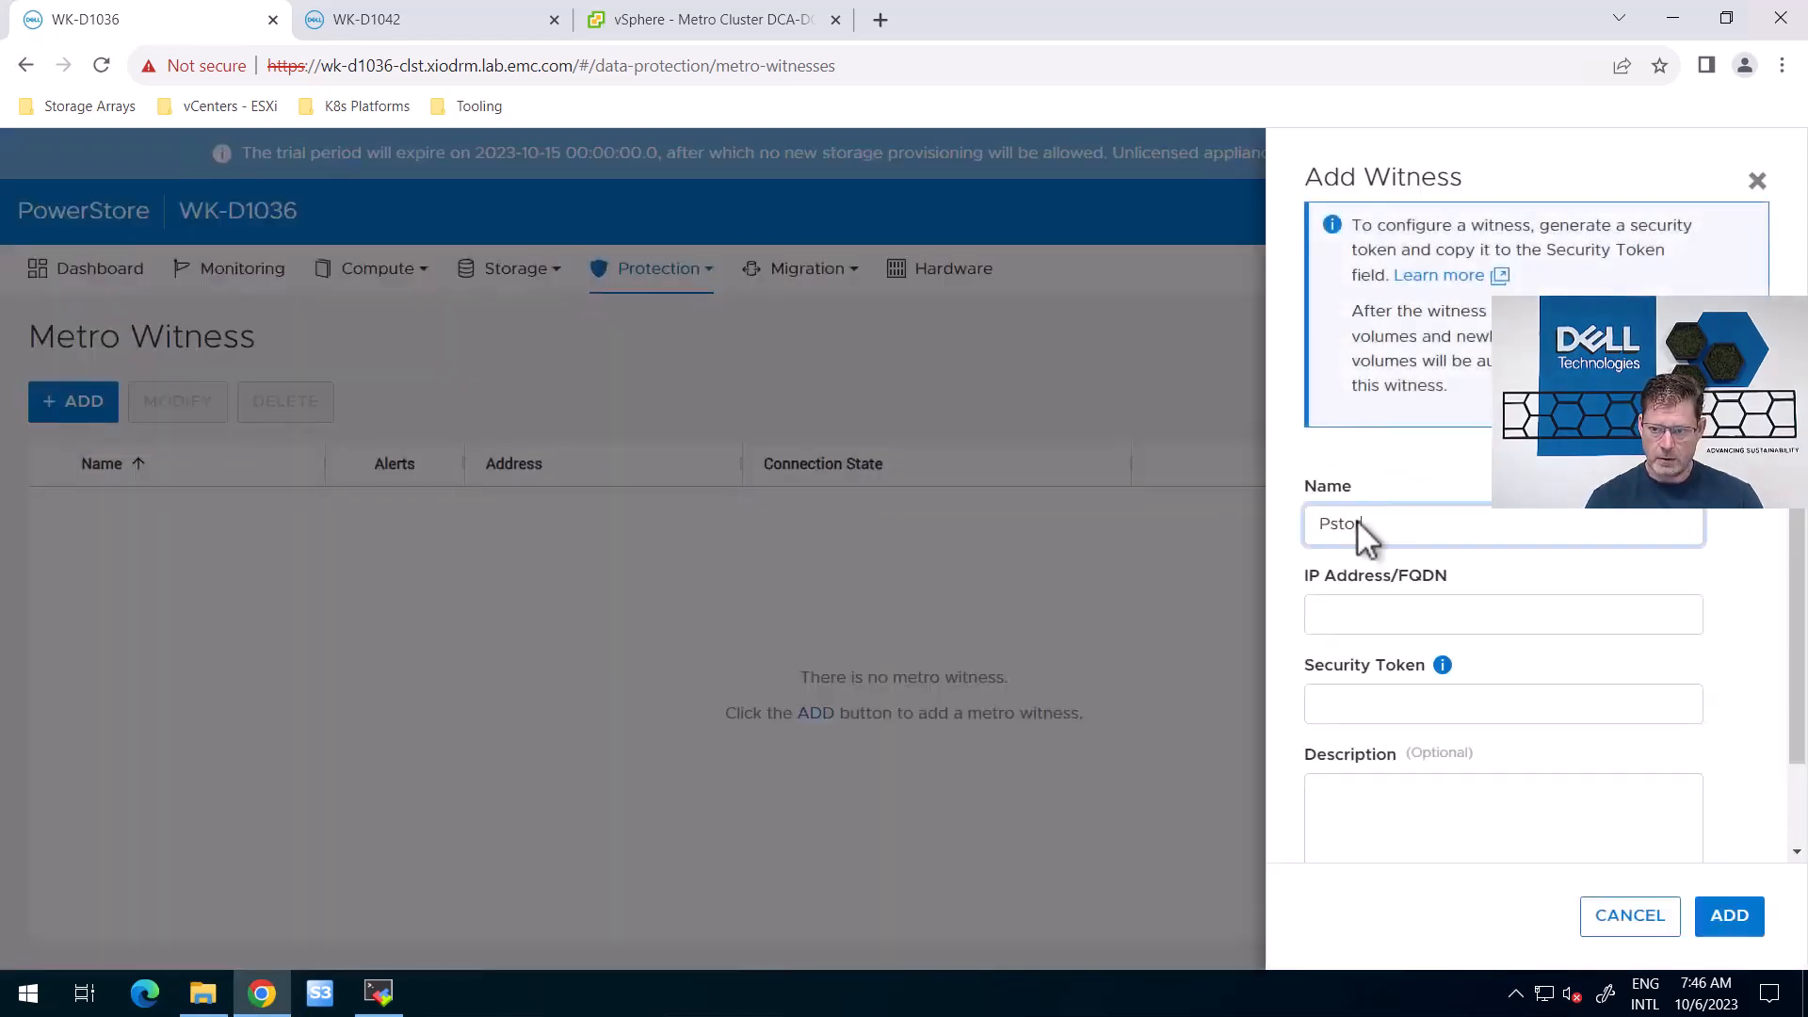
text(e-Witness)
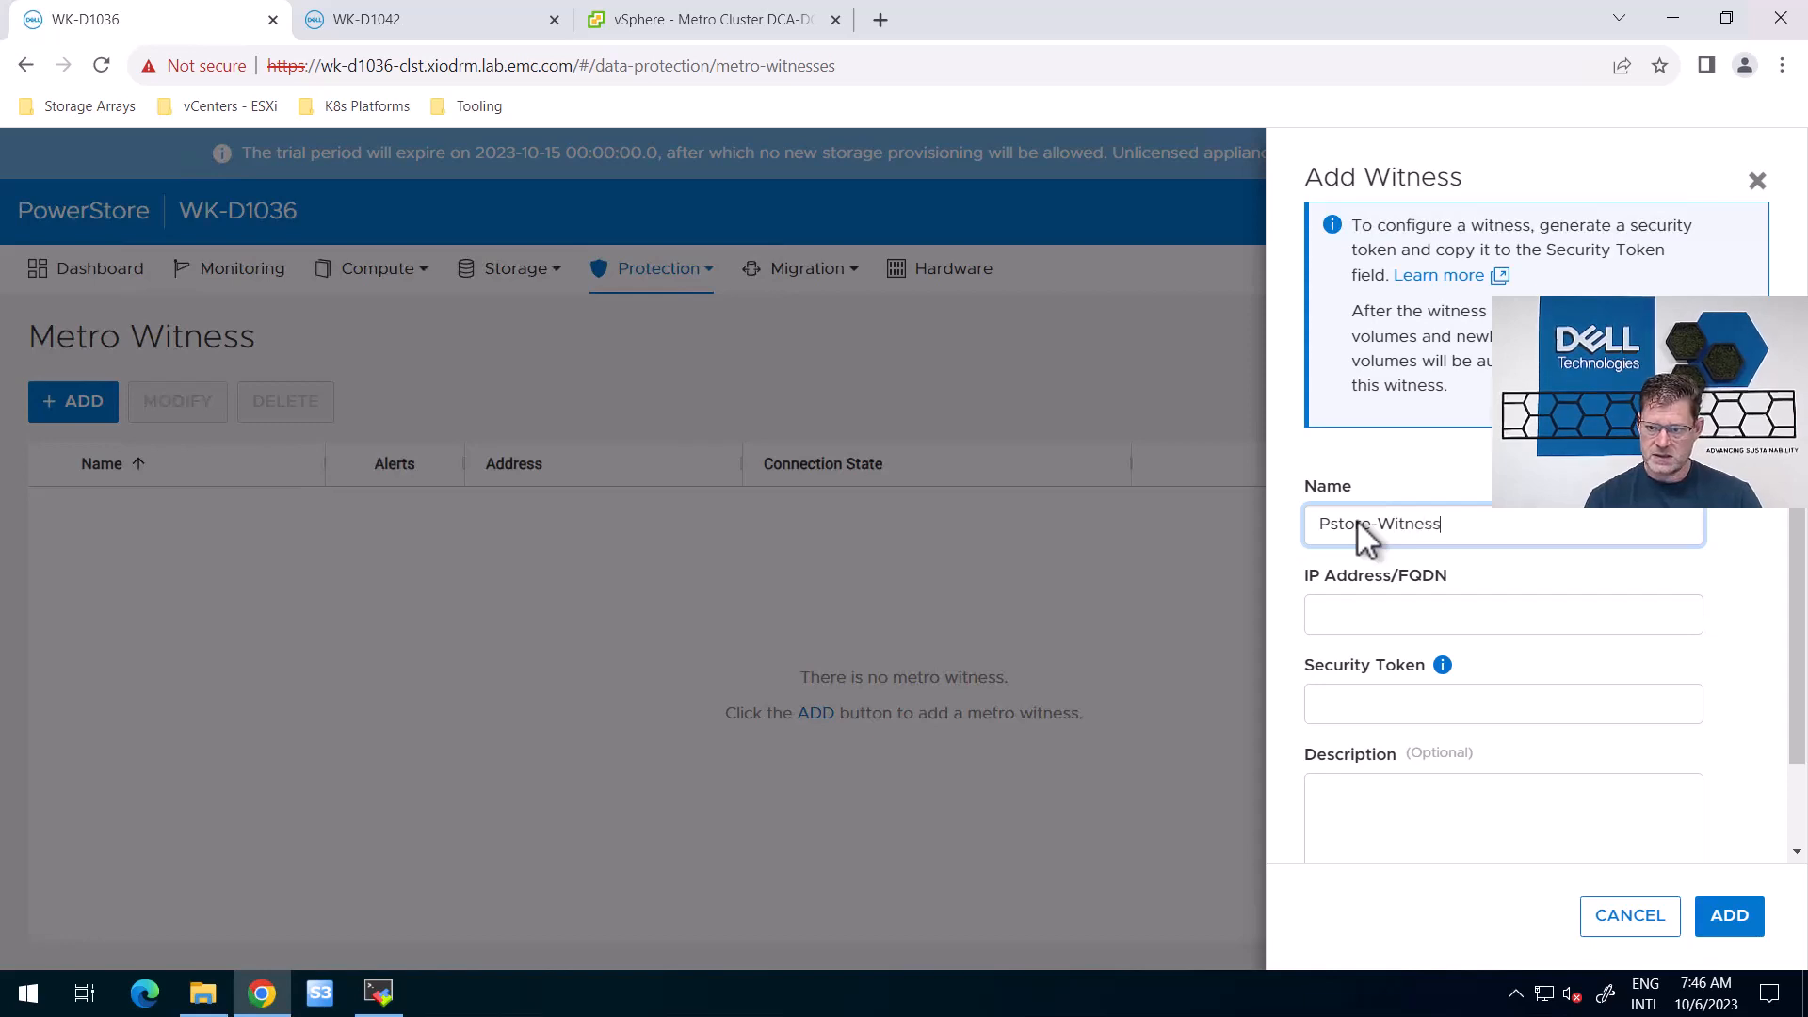
key(Tab)
text(10.181)
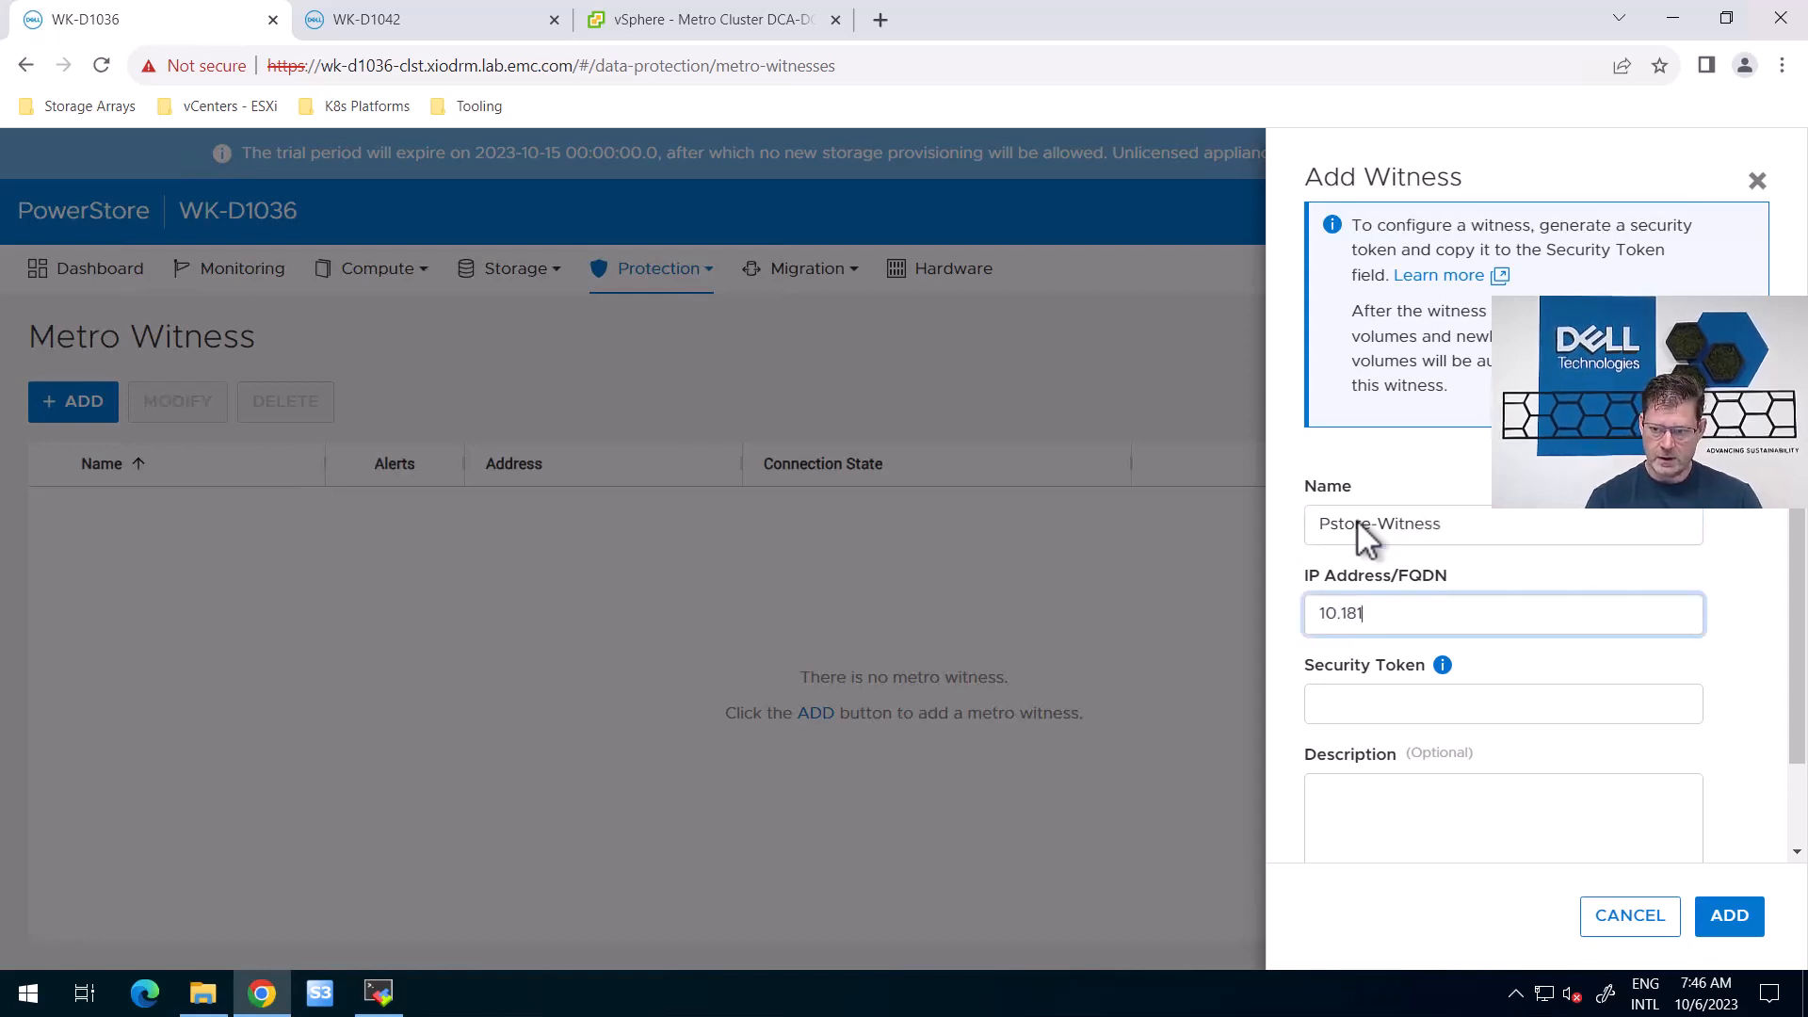
text(.99.20)
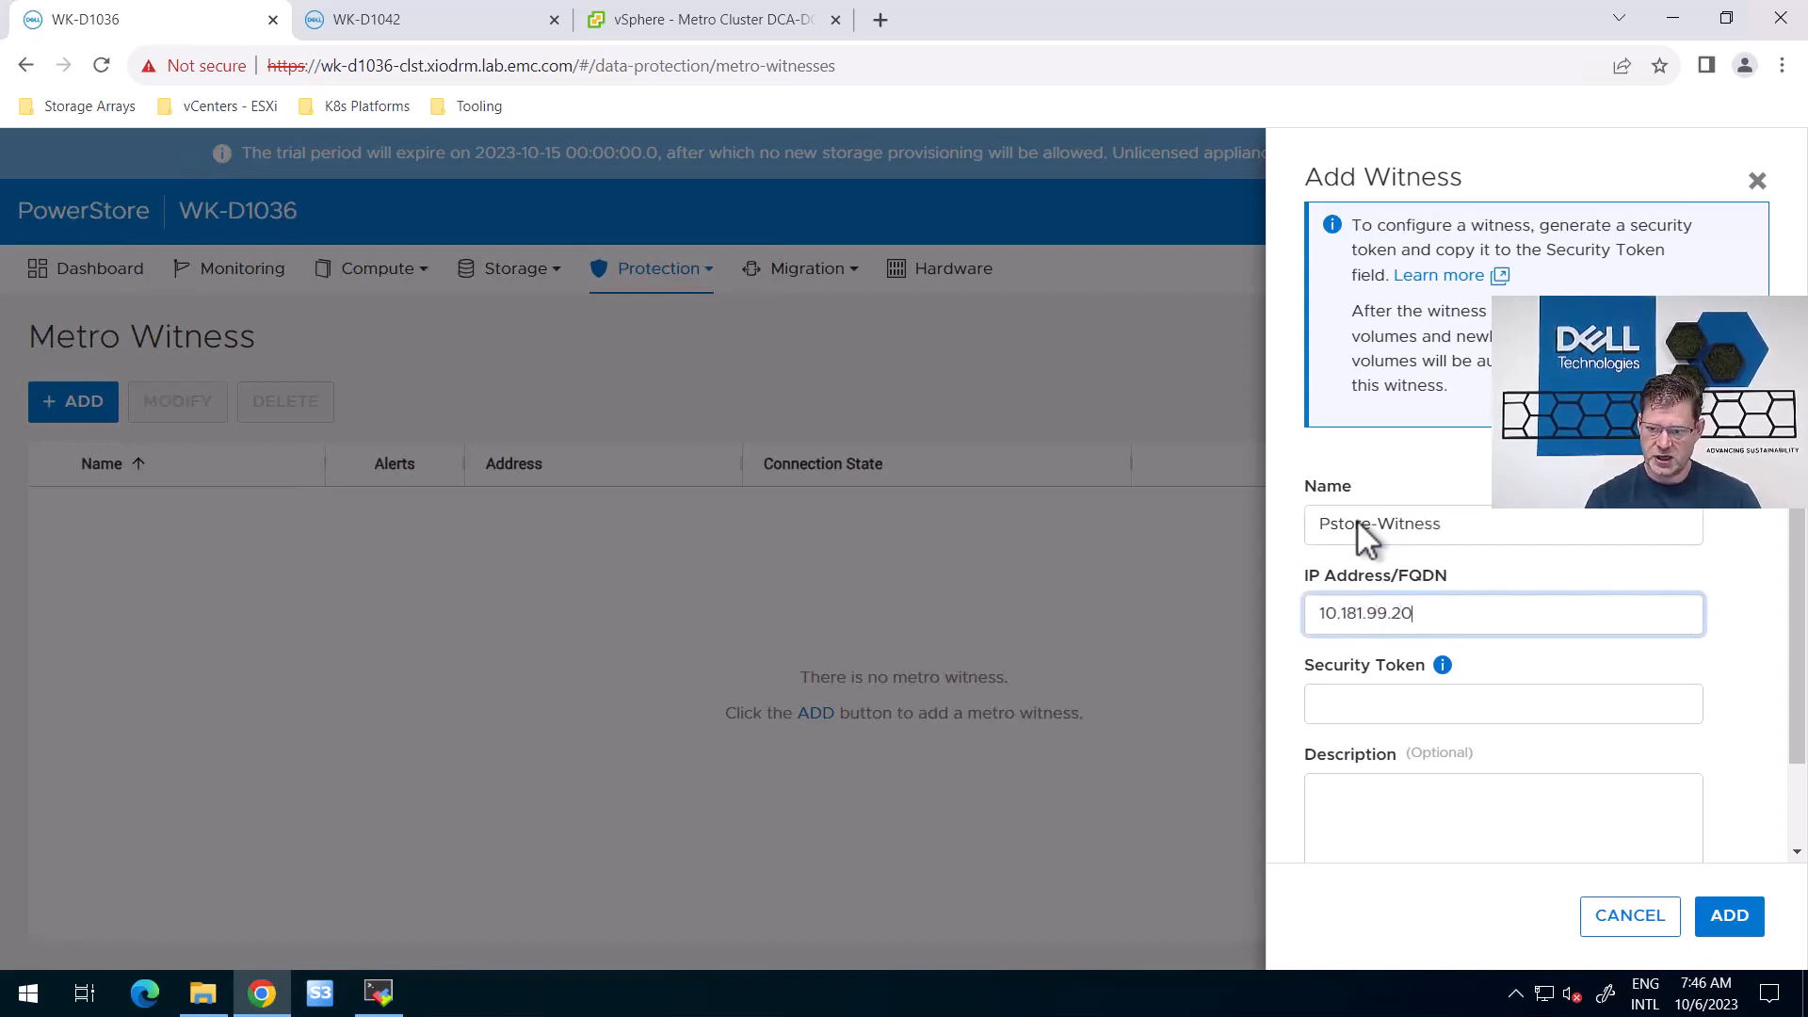
key(Tab)
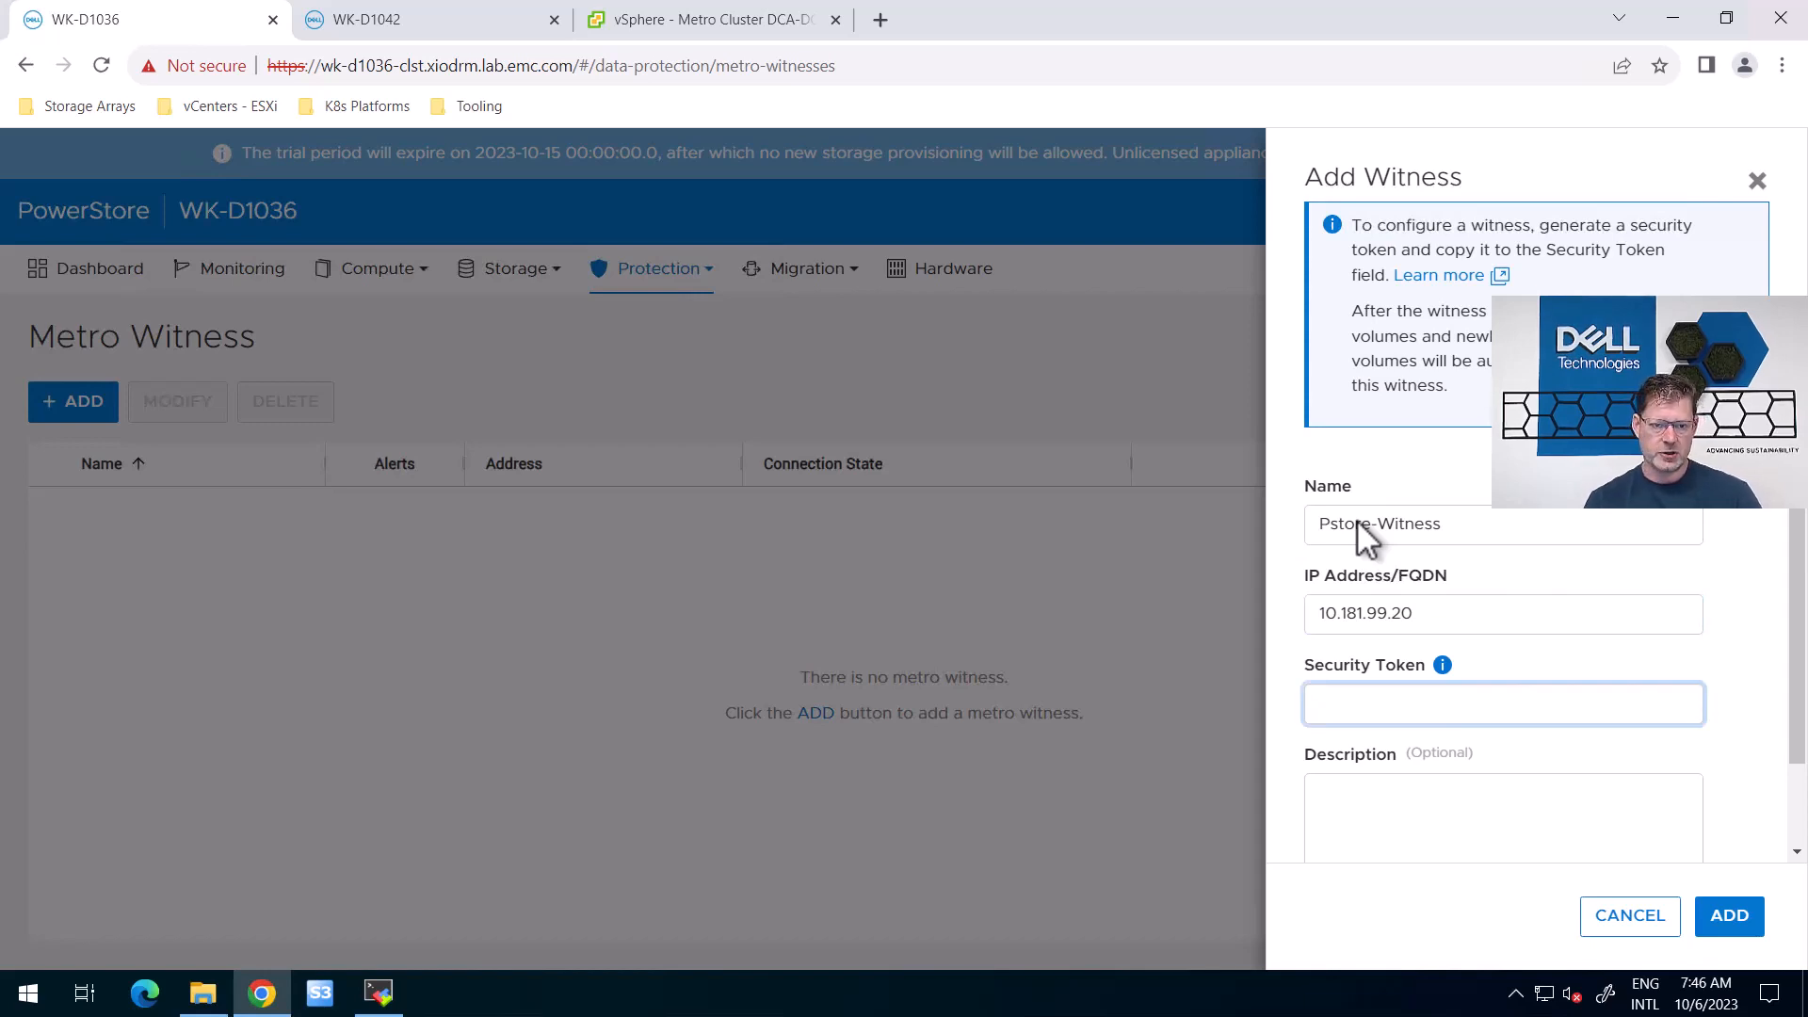
click(1443, 666)
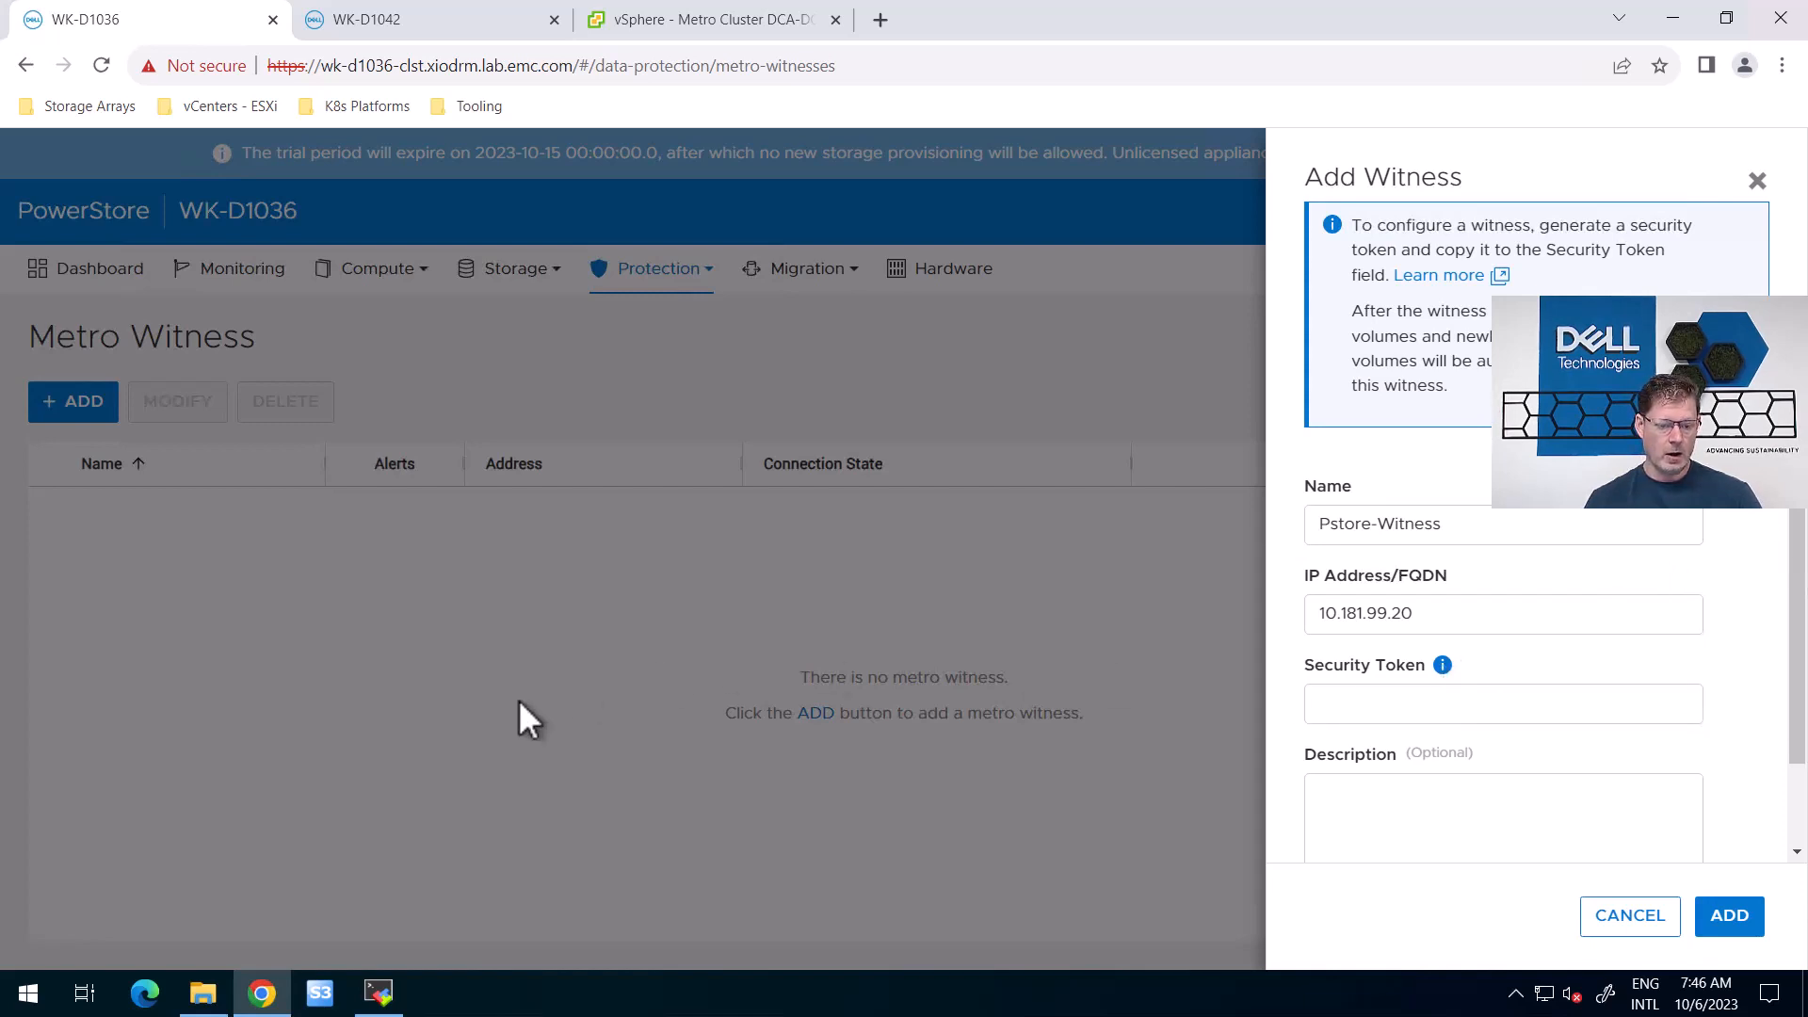
Switch to the Pstore-Witness terminal session in MobaXterm, change to /opt and list its contents
click(378, 992)
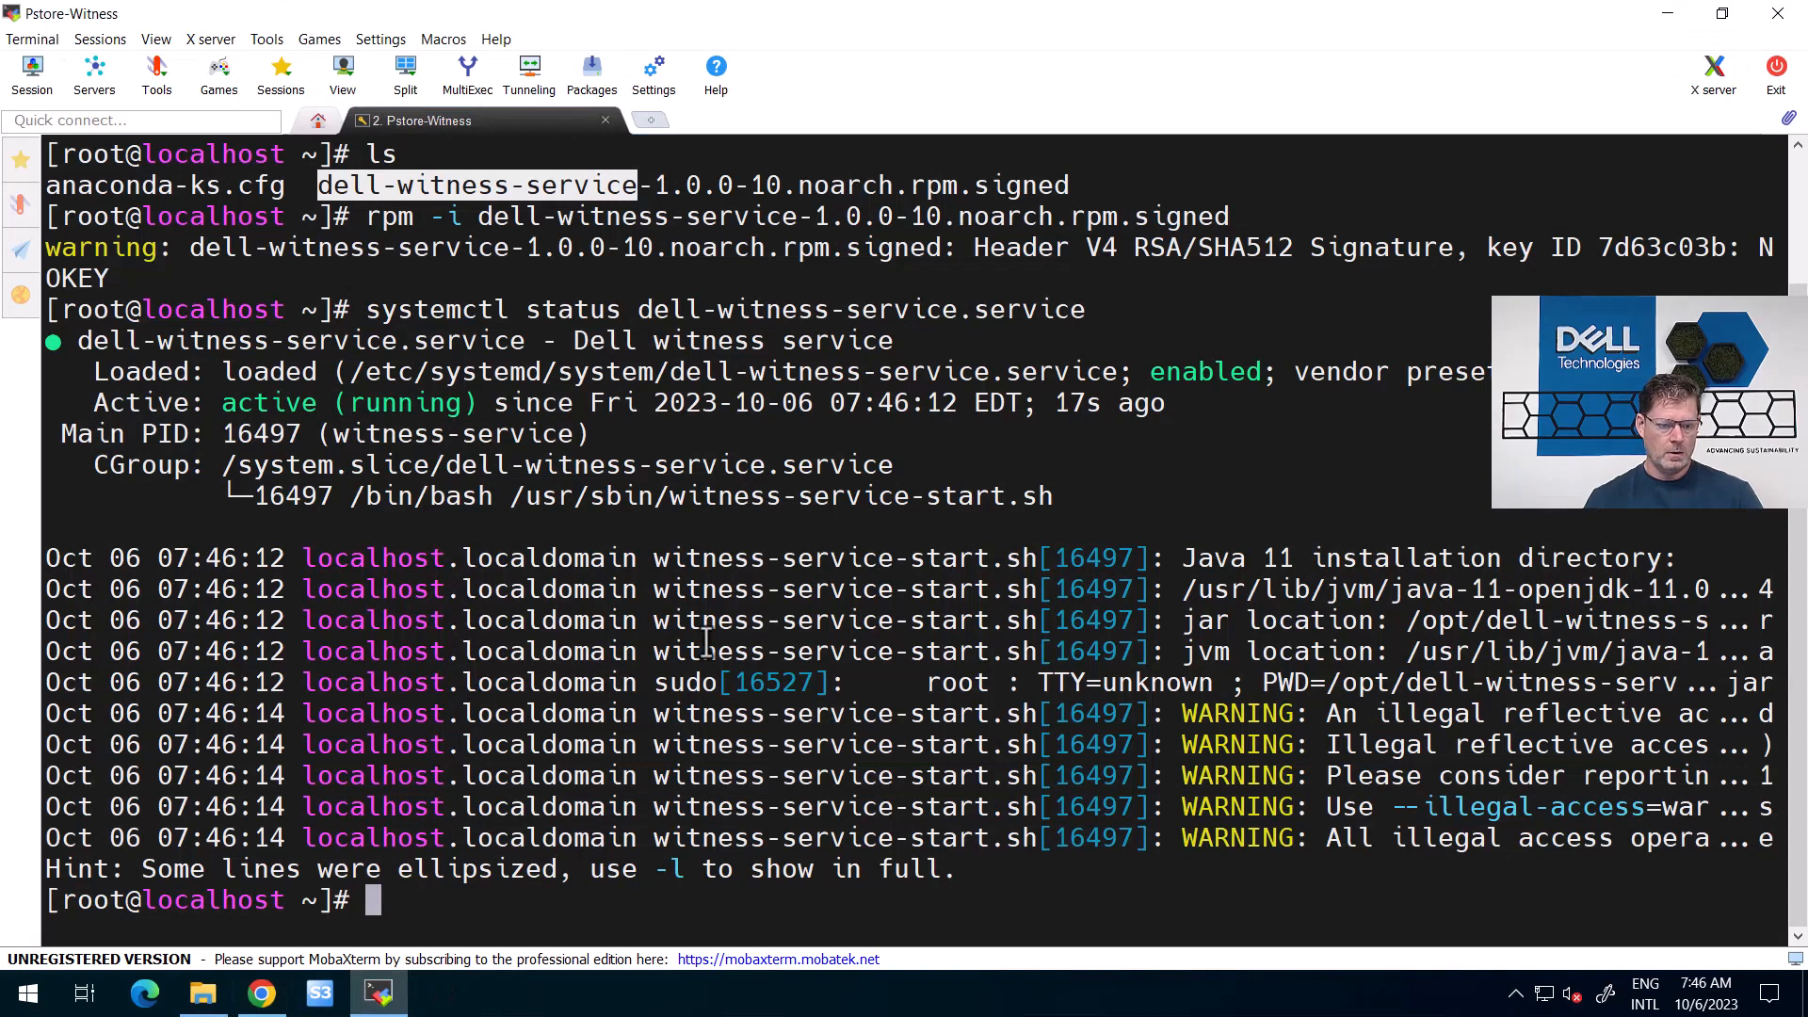
text(cd /op)
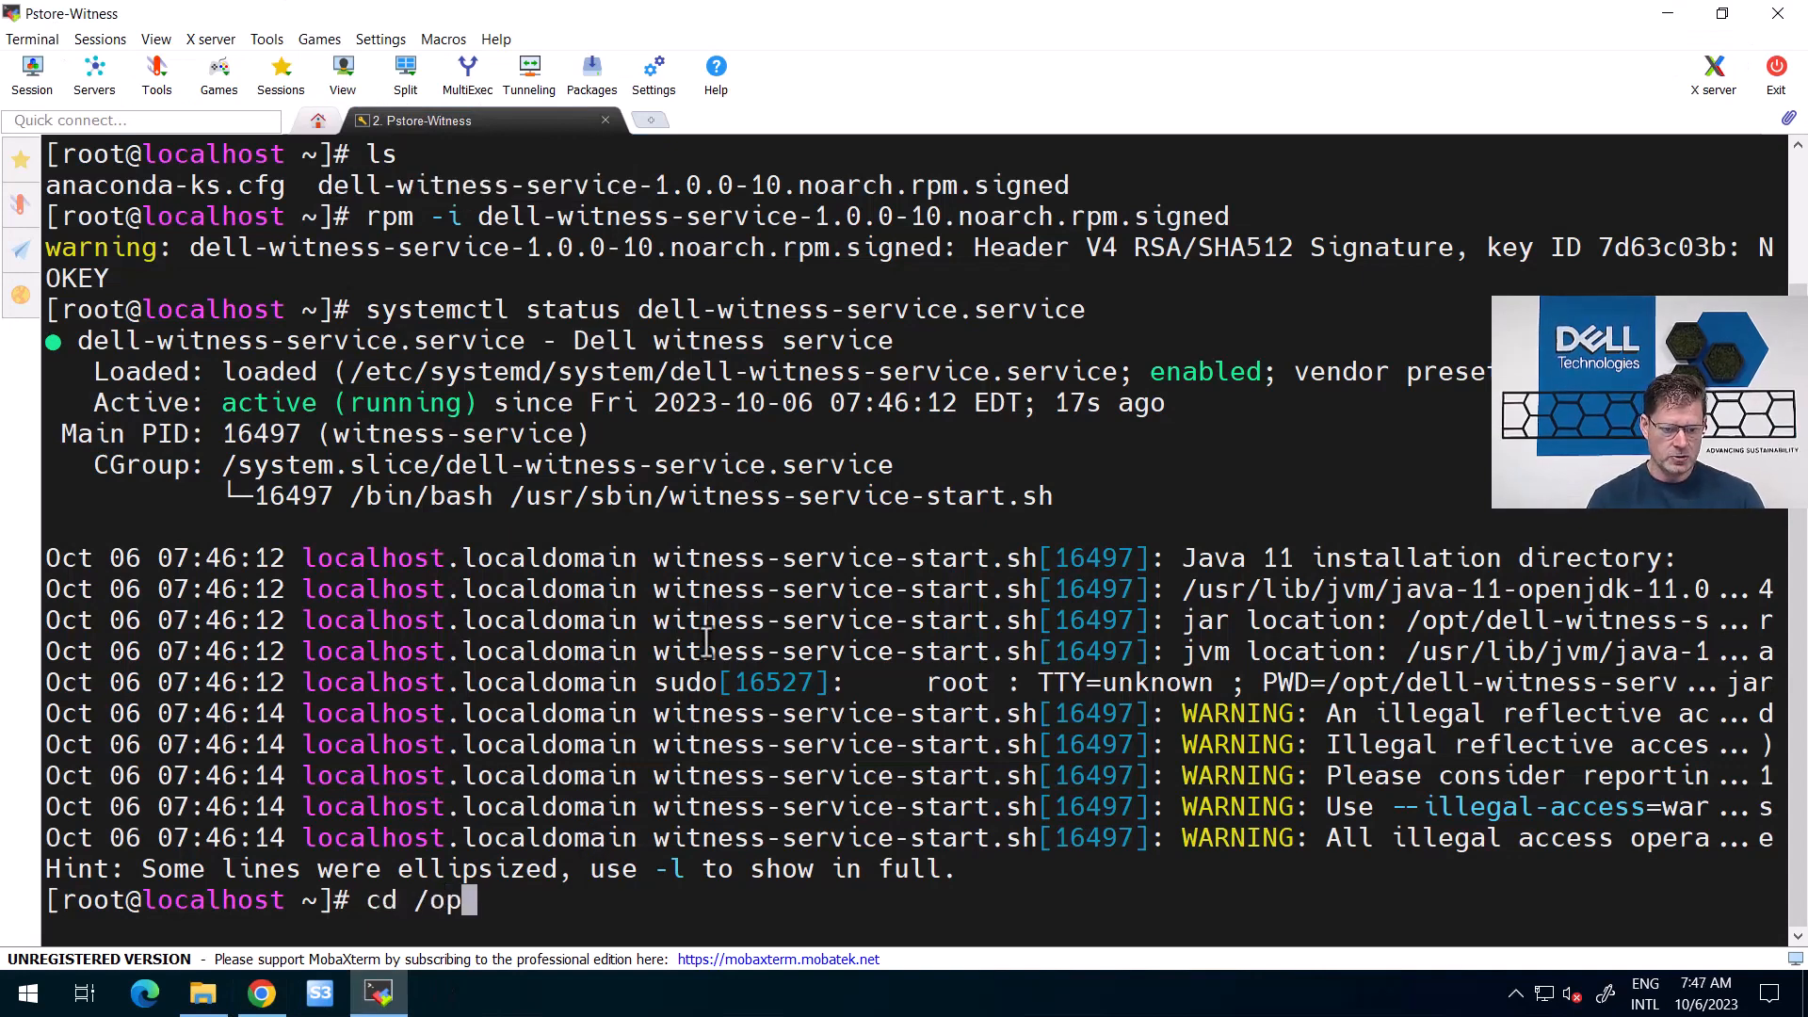
text(t)
key(Return)
text(ls)
key(Return)
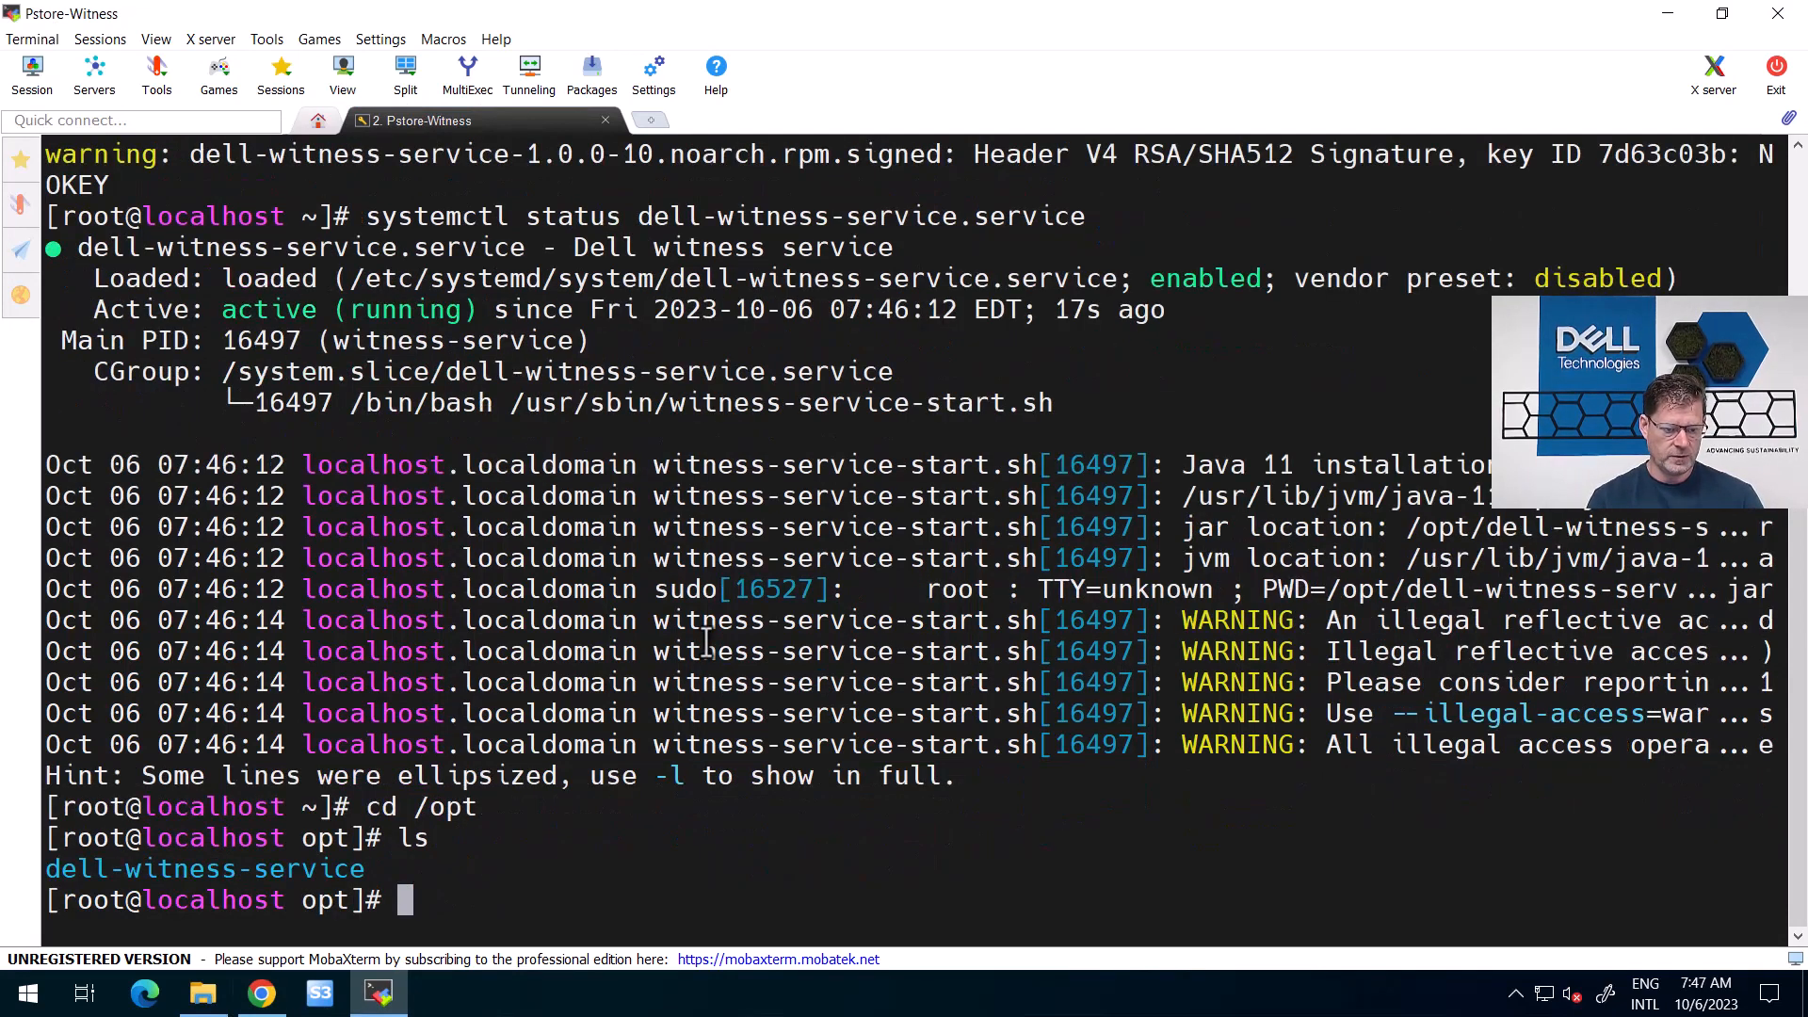
Change into dell-witness-service, list its contents and enter its scripts directory
text(cd de)
key(Tab)
key(Return)
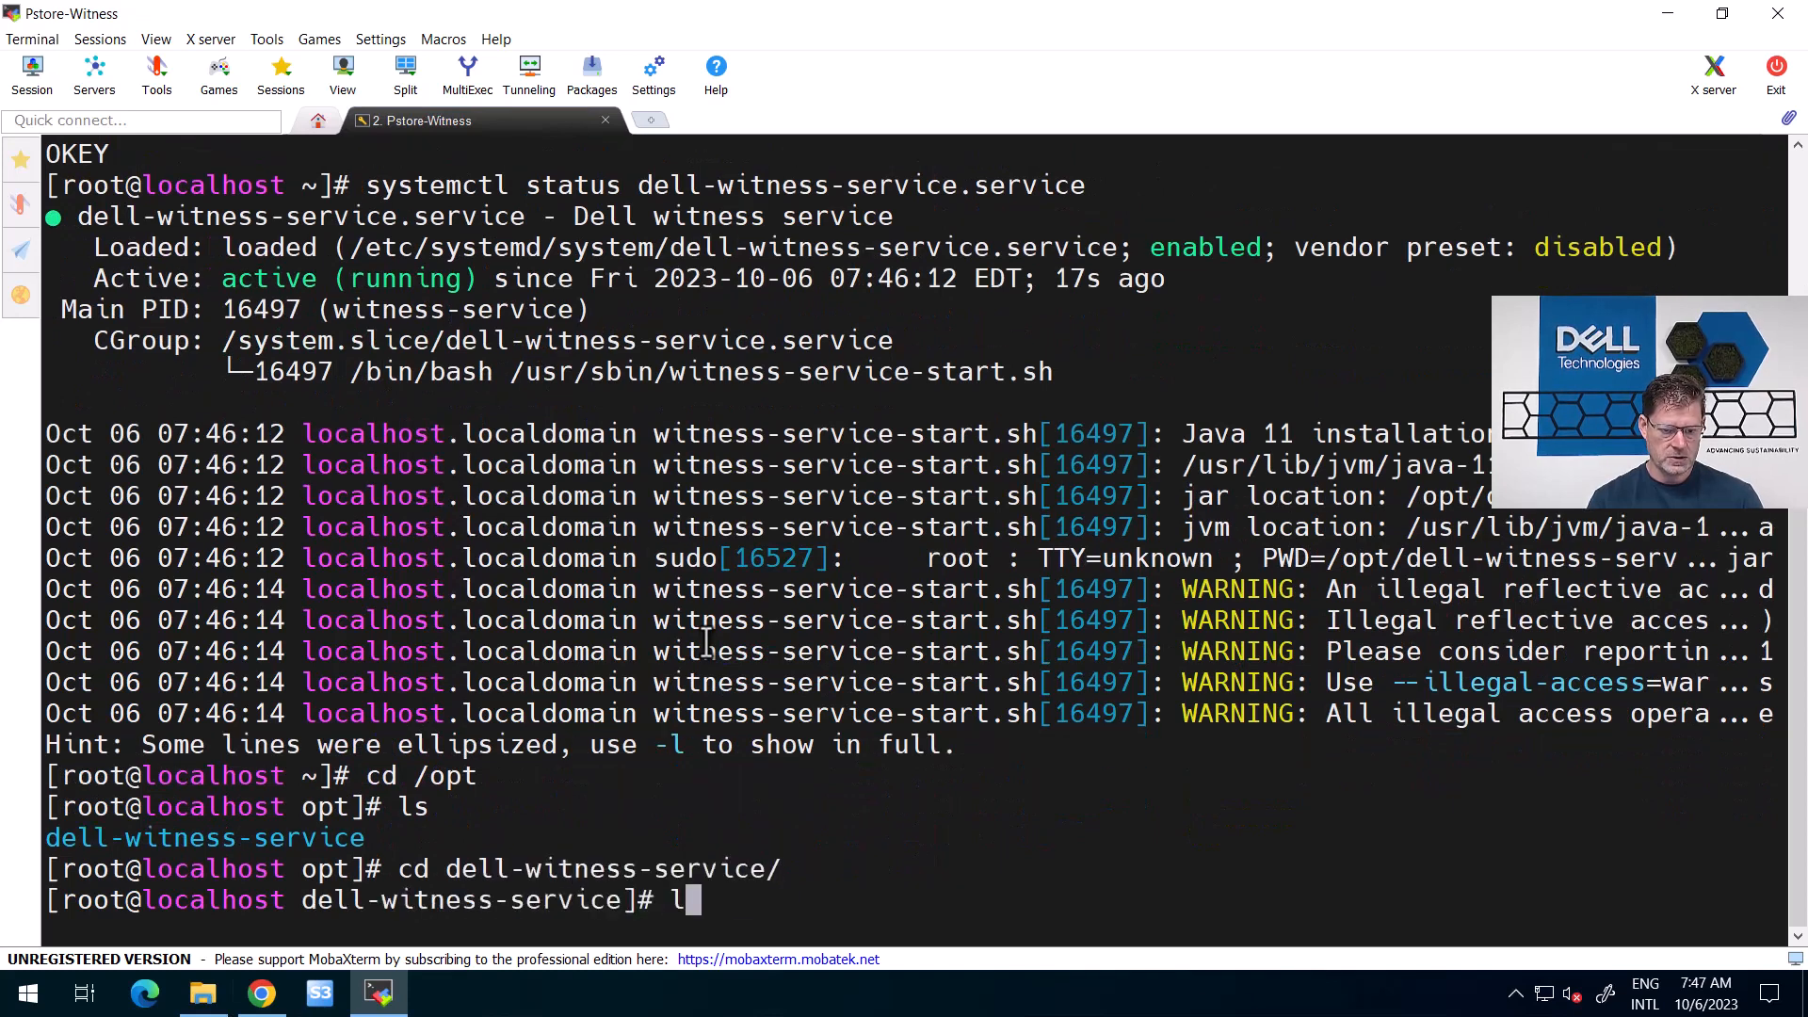
text(ls)
key(Return)
text(cd sc)
key(Tab)
key(Return)
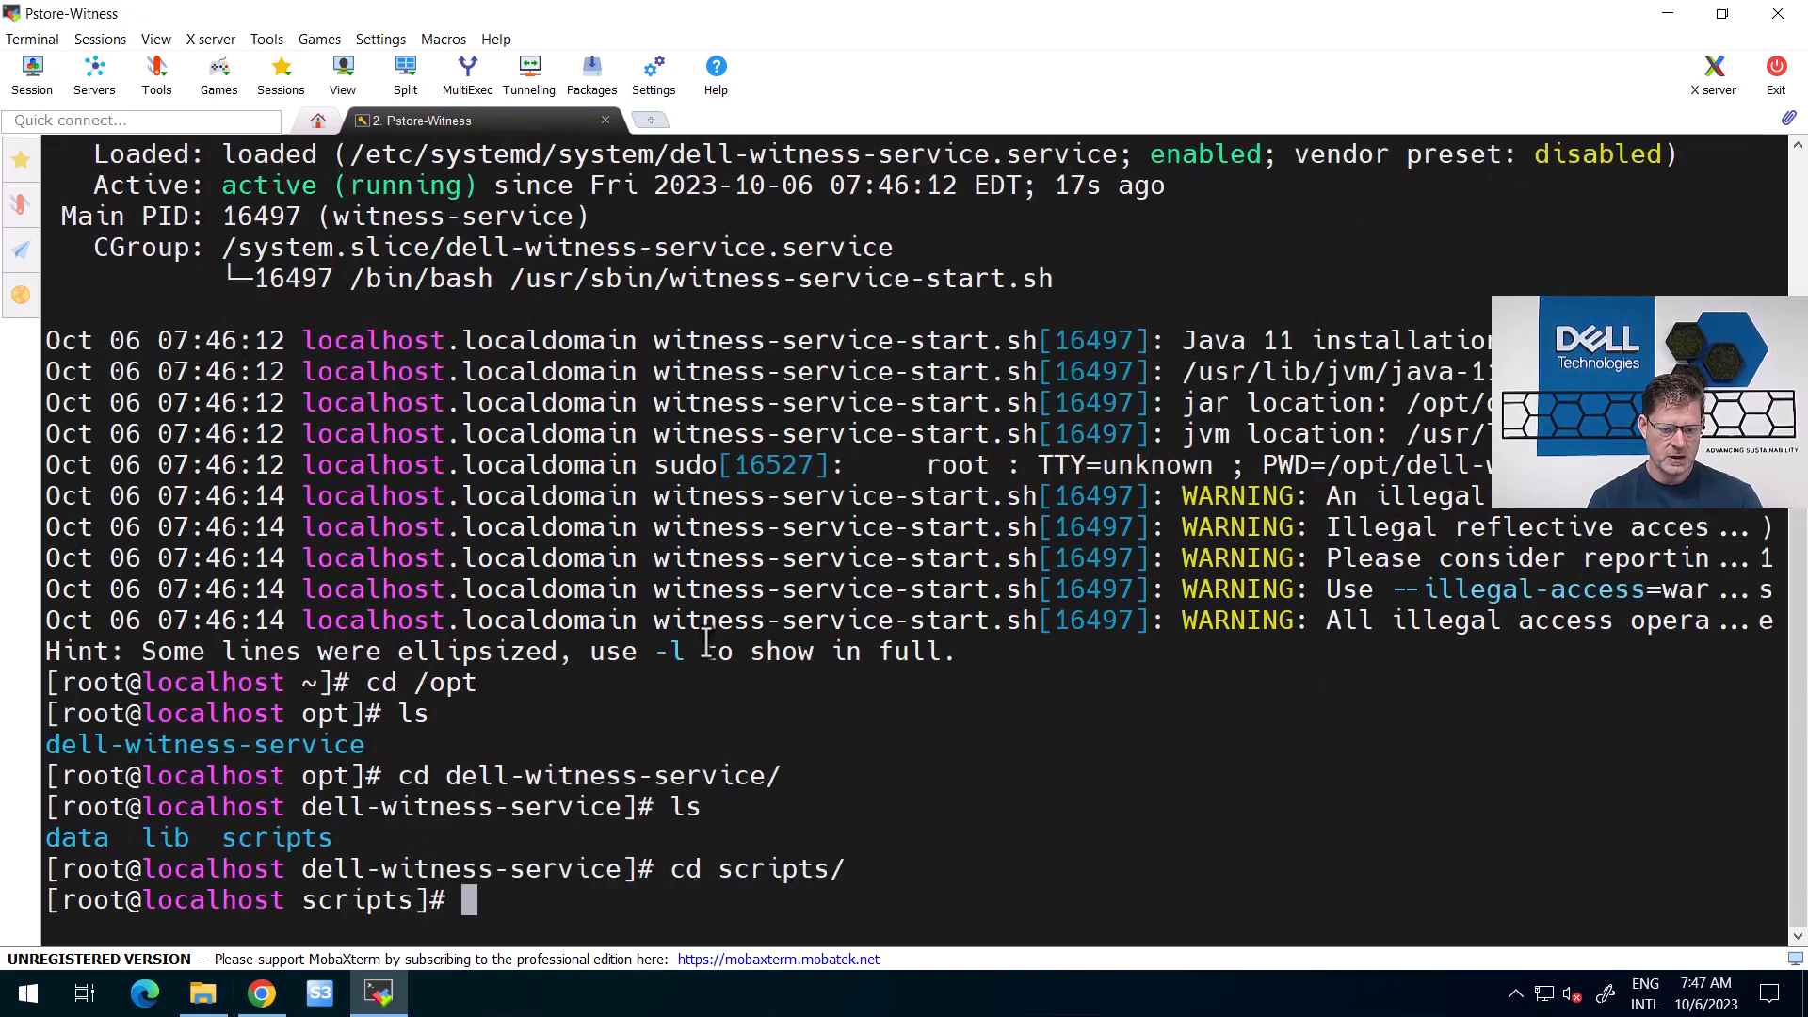
Run ./generate_token.sh and copy the generated security token
text(./ger)
key(BackSpace)
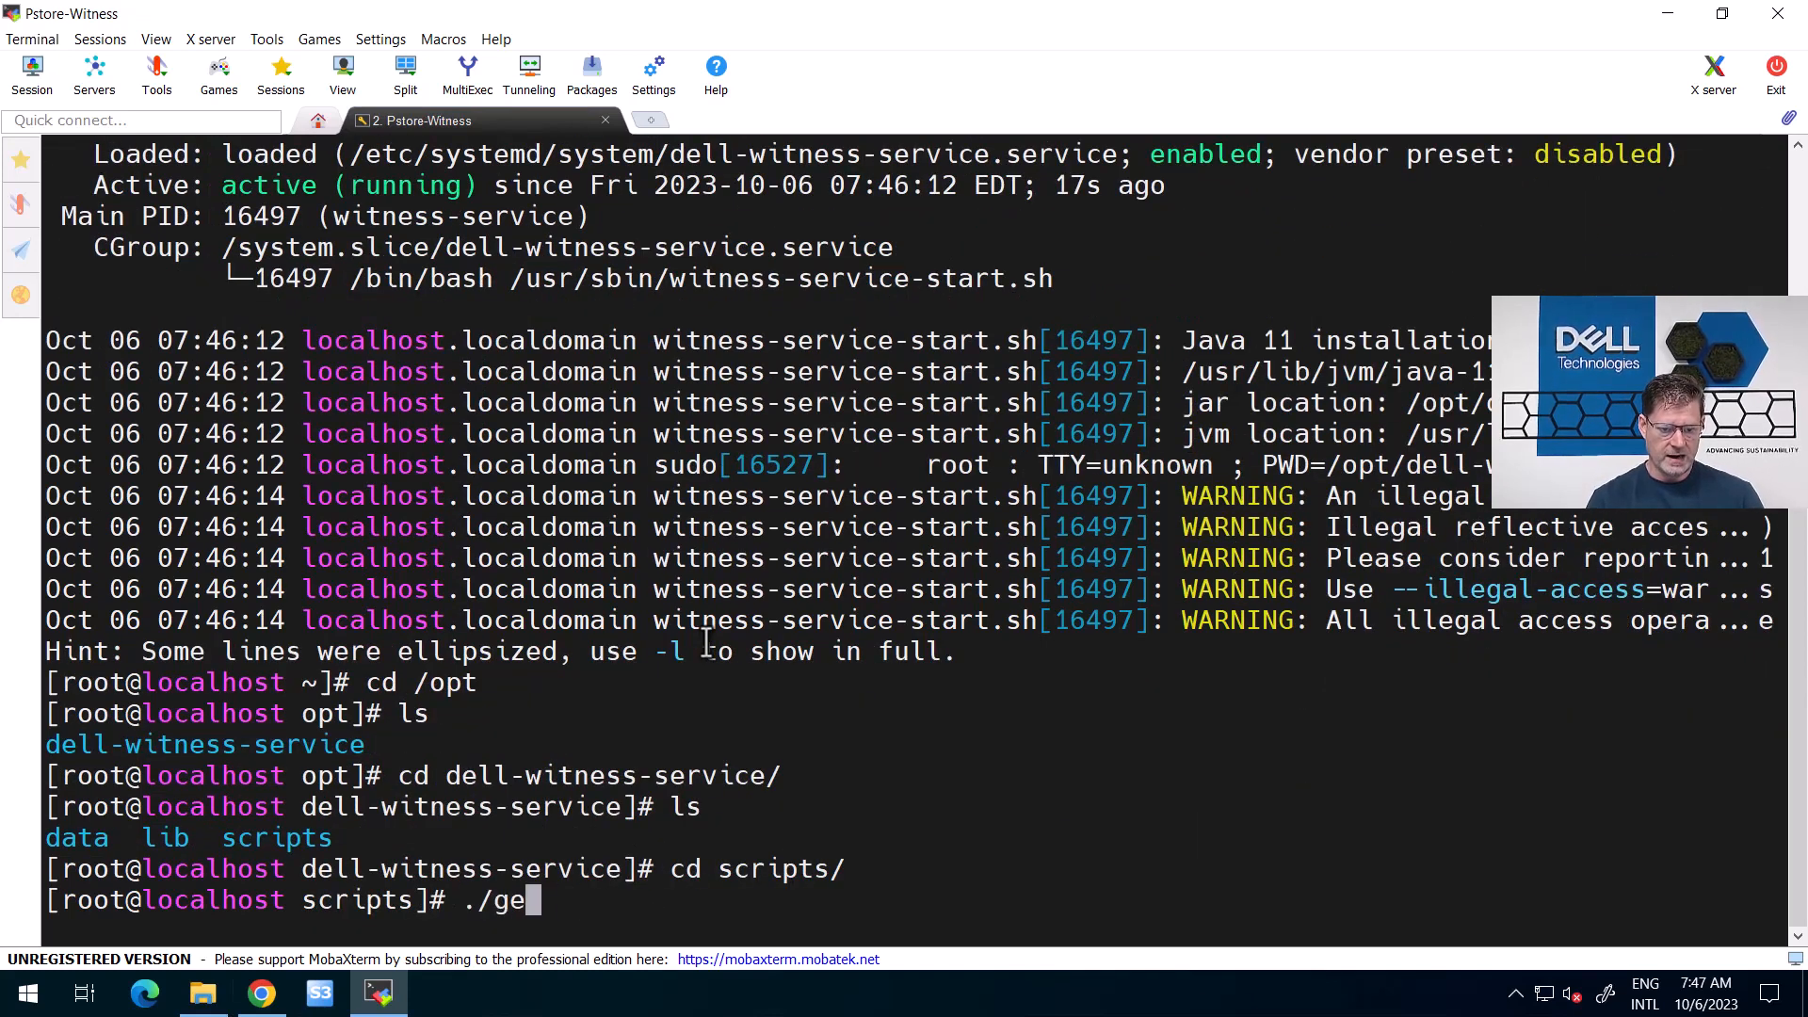
key(Tab)
key(Return)
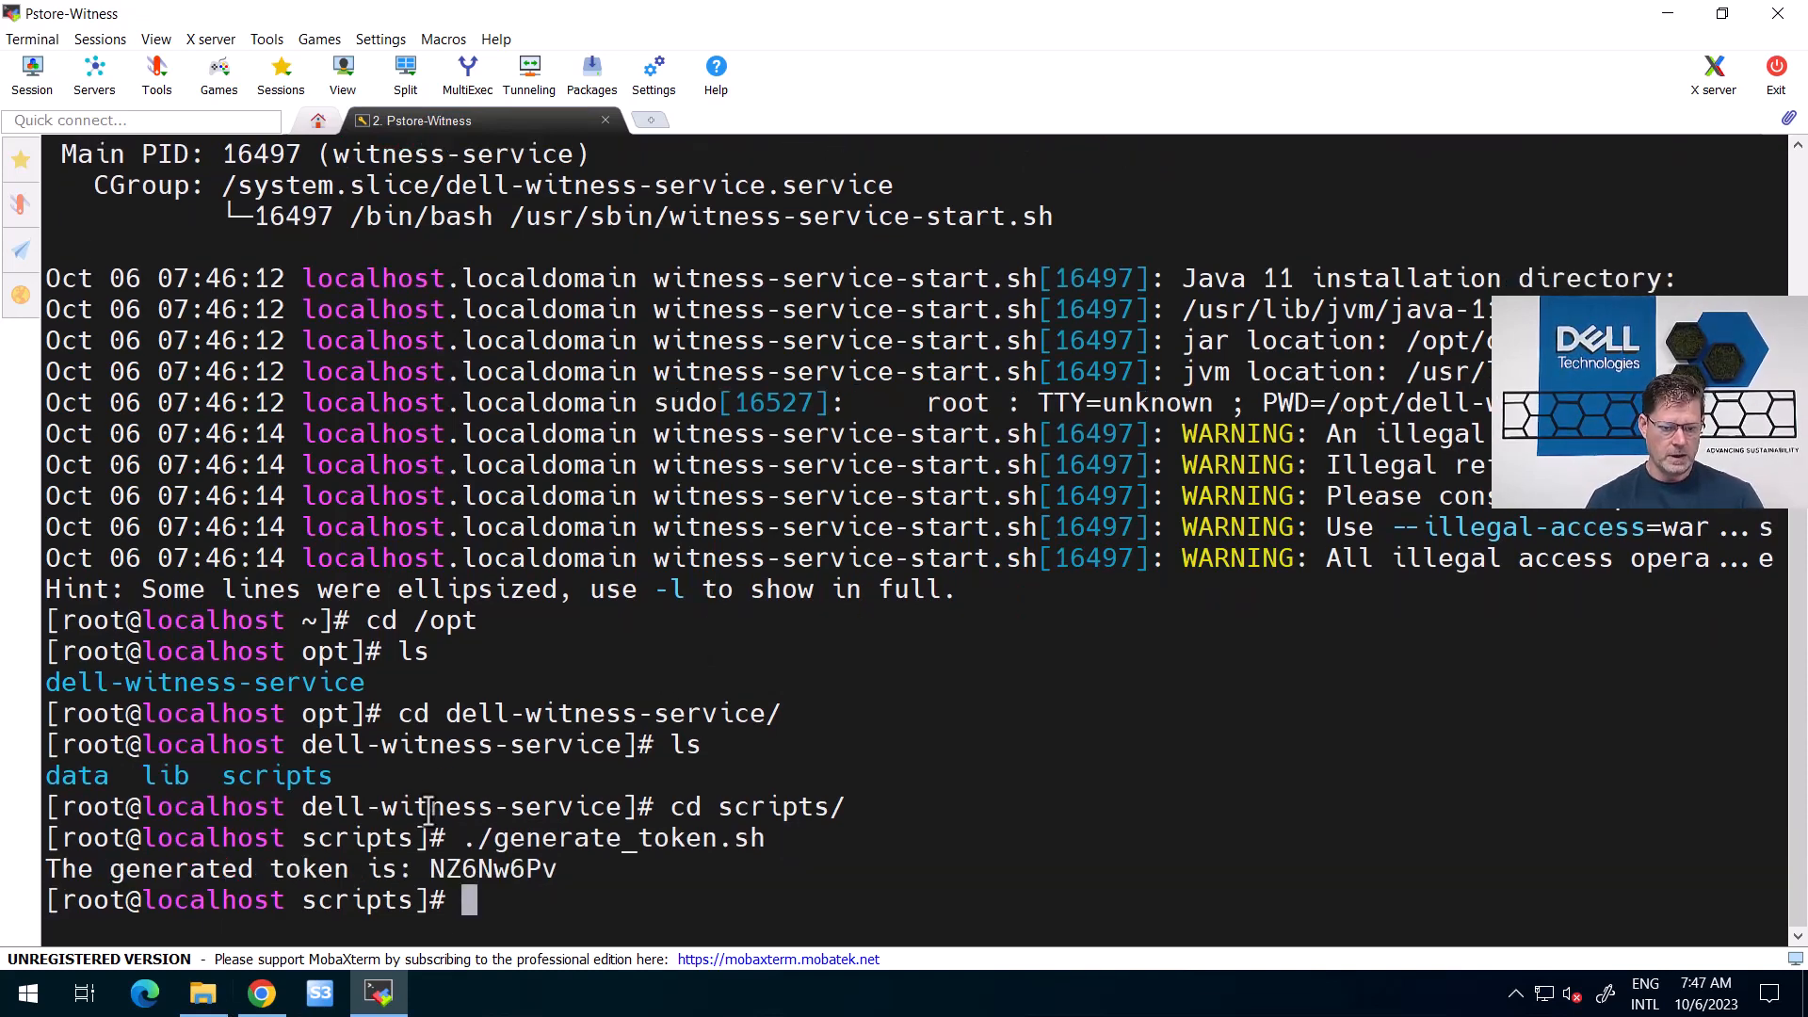
drag(431, 868, 558, 866)
key(ctrl+c)
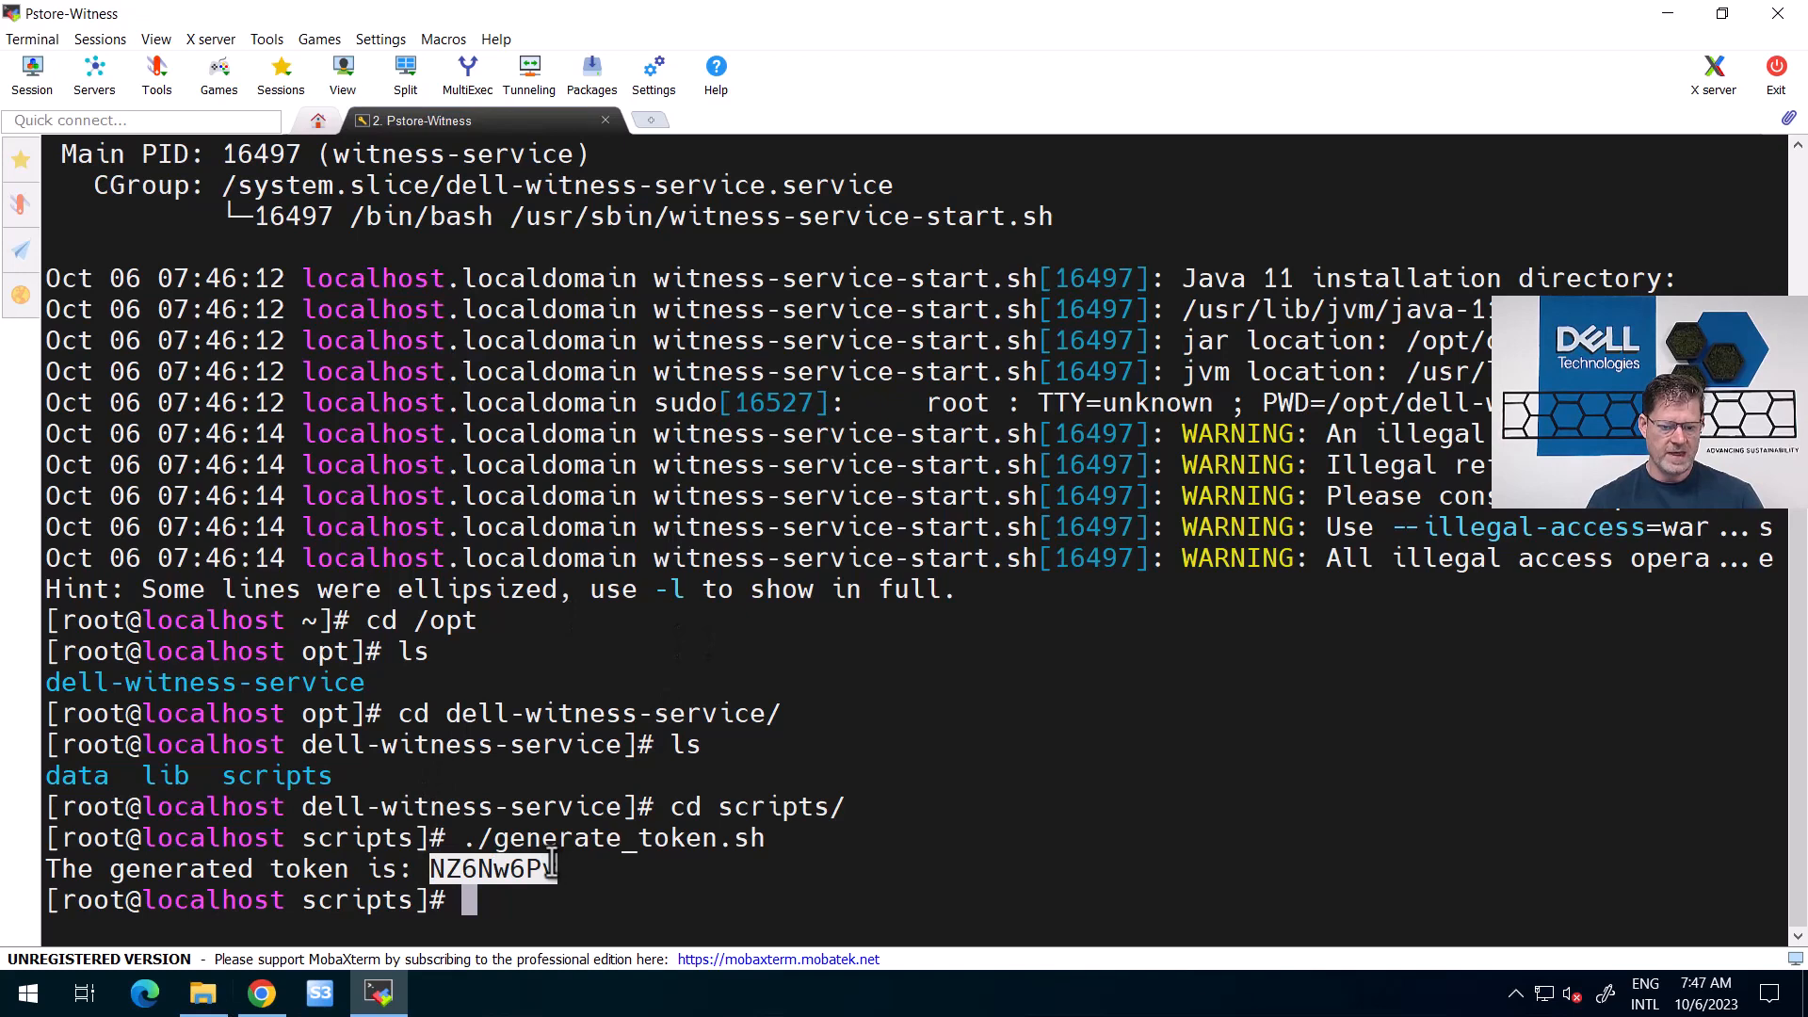
Paste the security token into the Add Witness form in PowerStore Manager, add the witness and confirm its thumbprint and certificate
click(261, 992)
click(1416, 702)
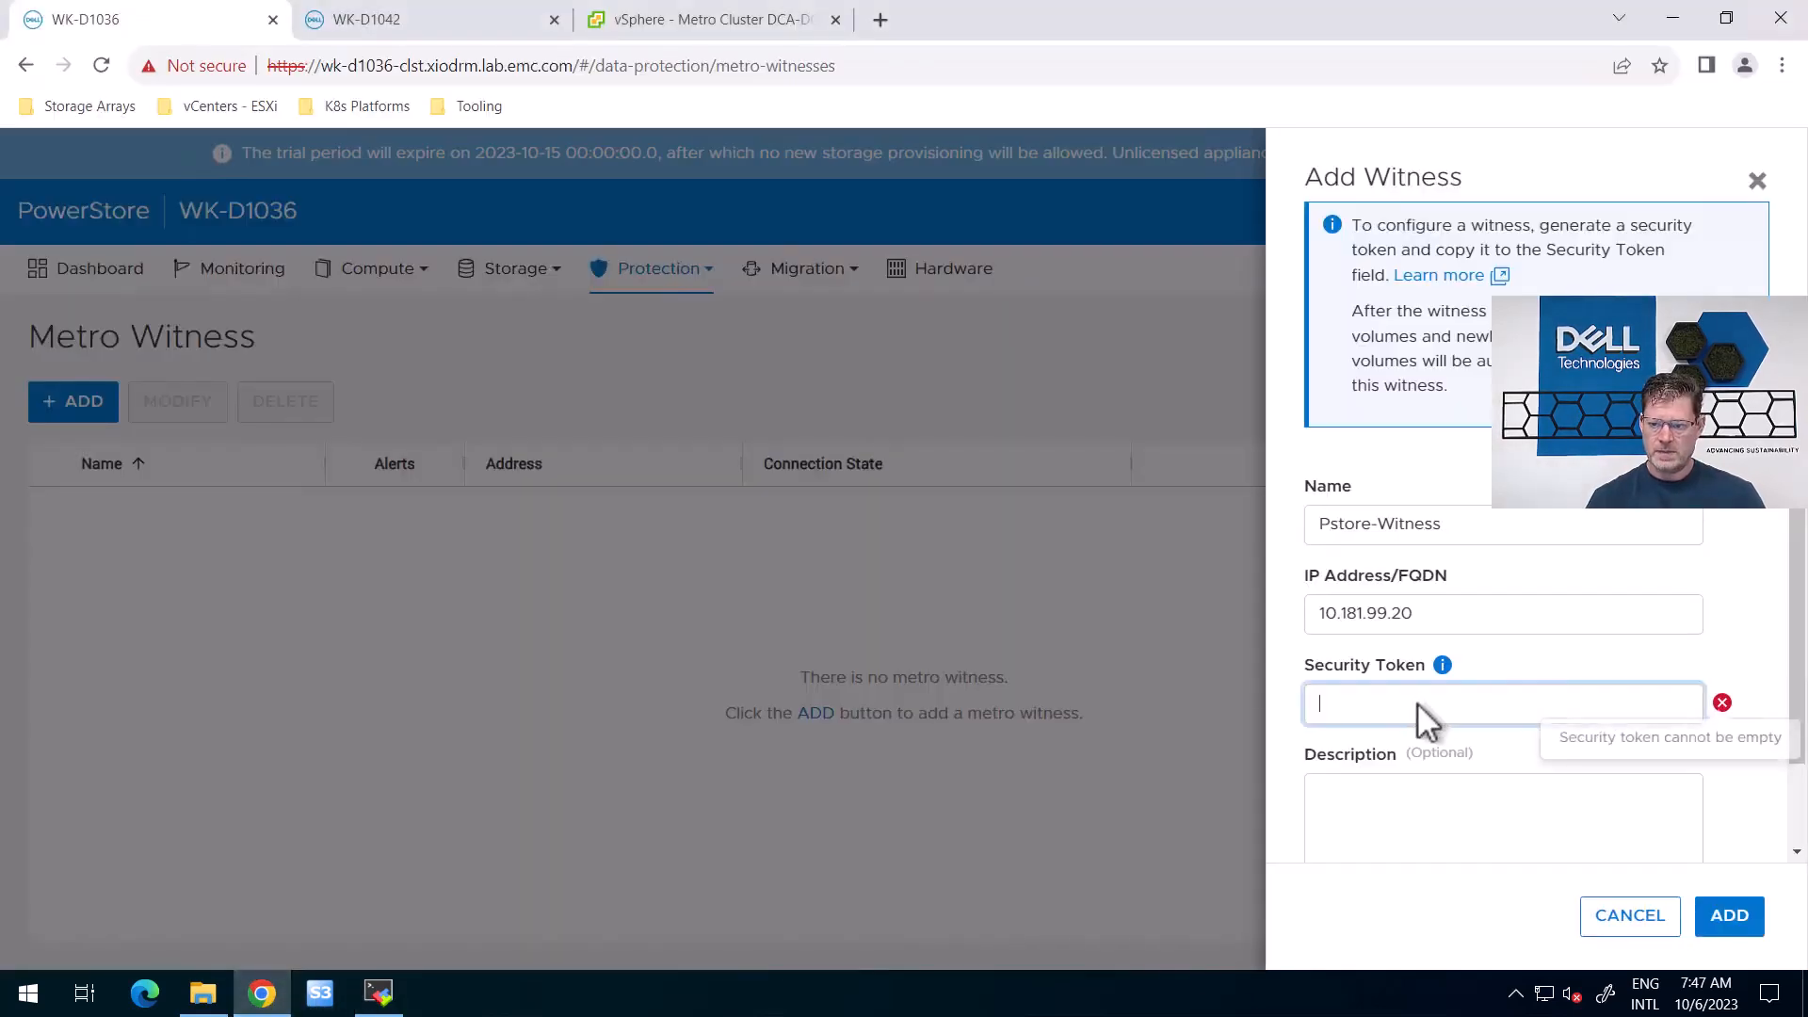
key(ctrl+v)
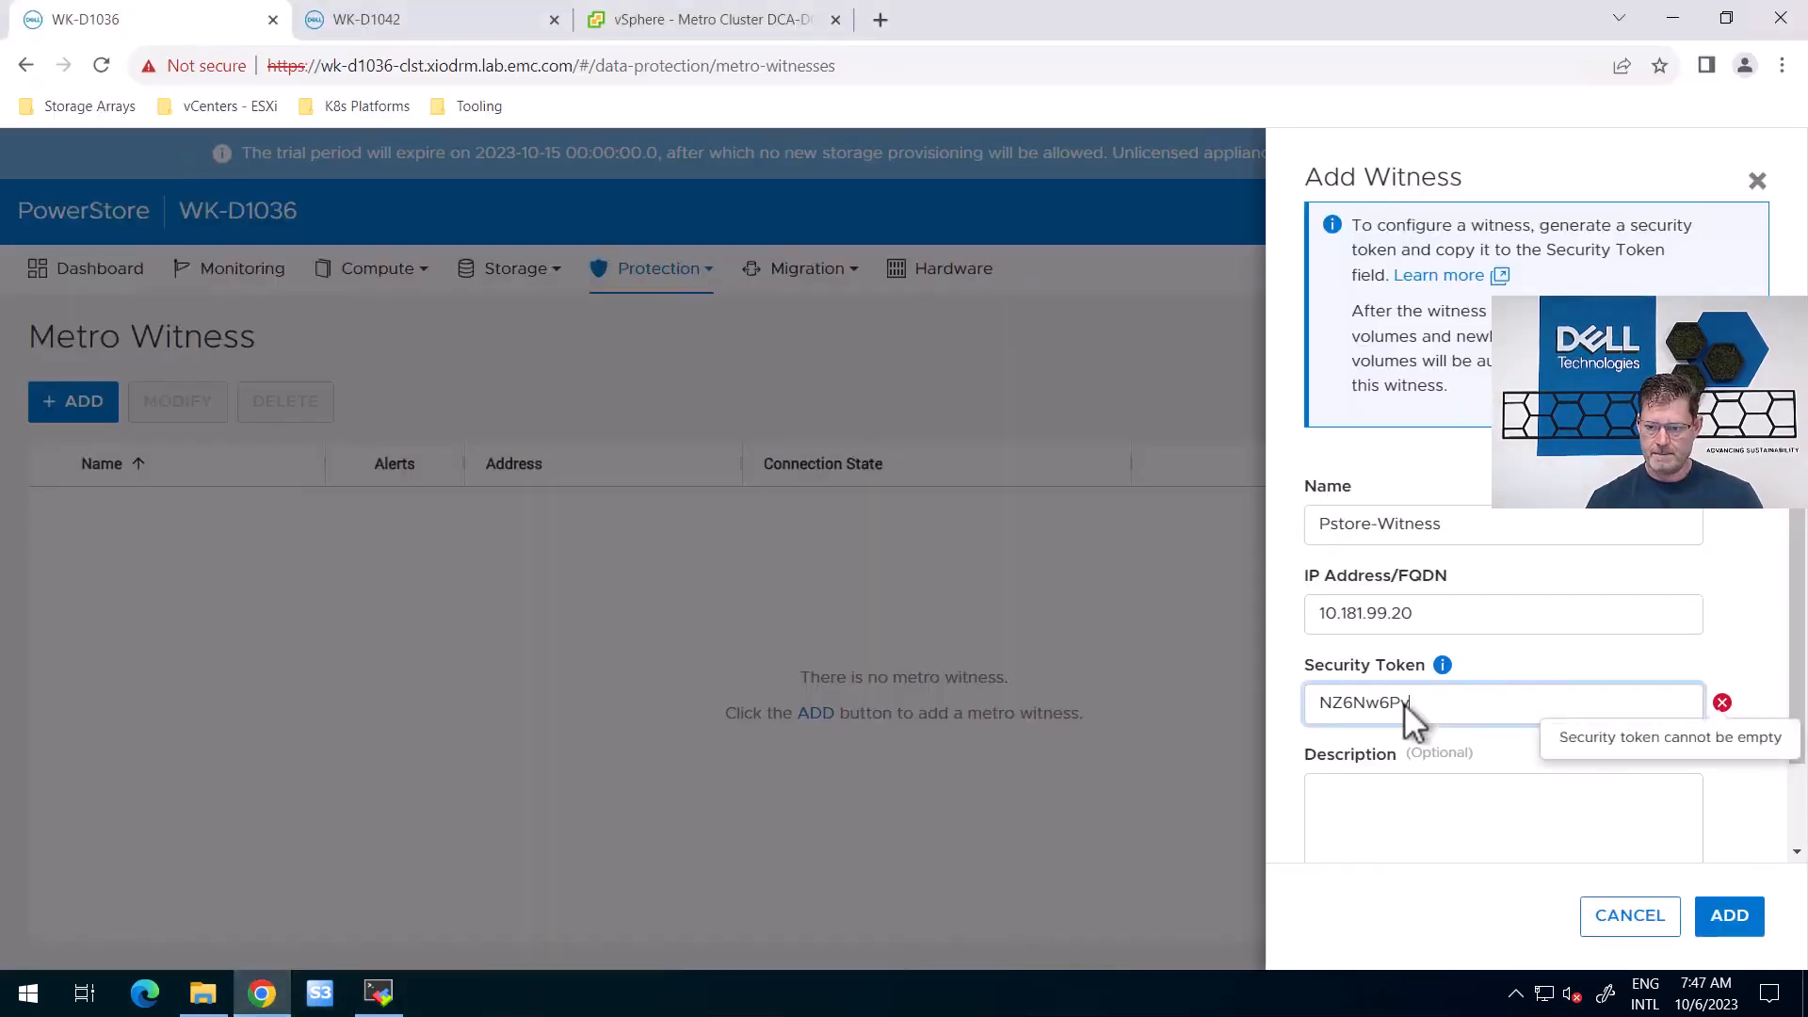
click(1729, 916)
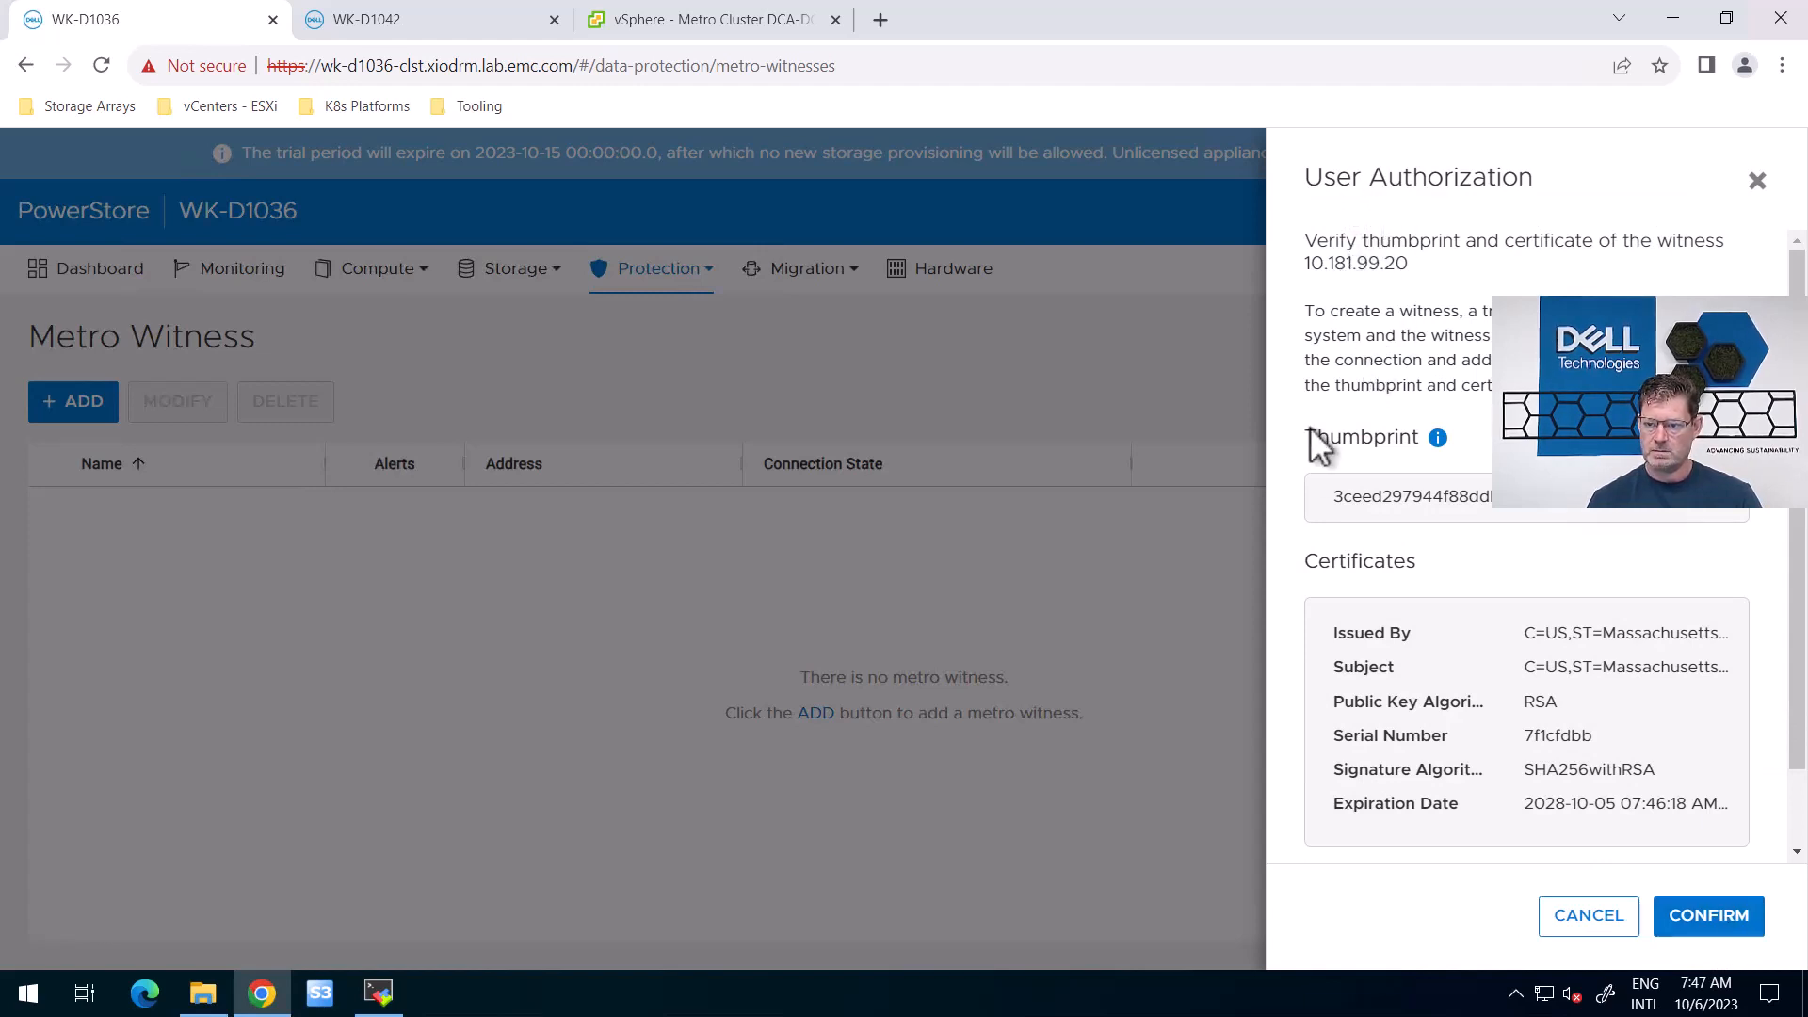
click(1712, 921)
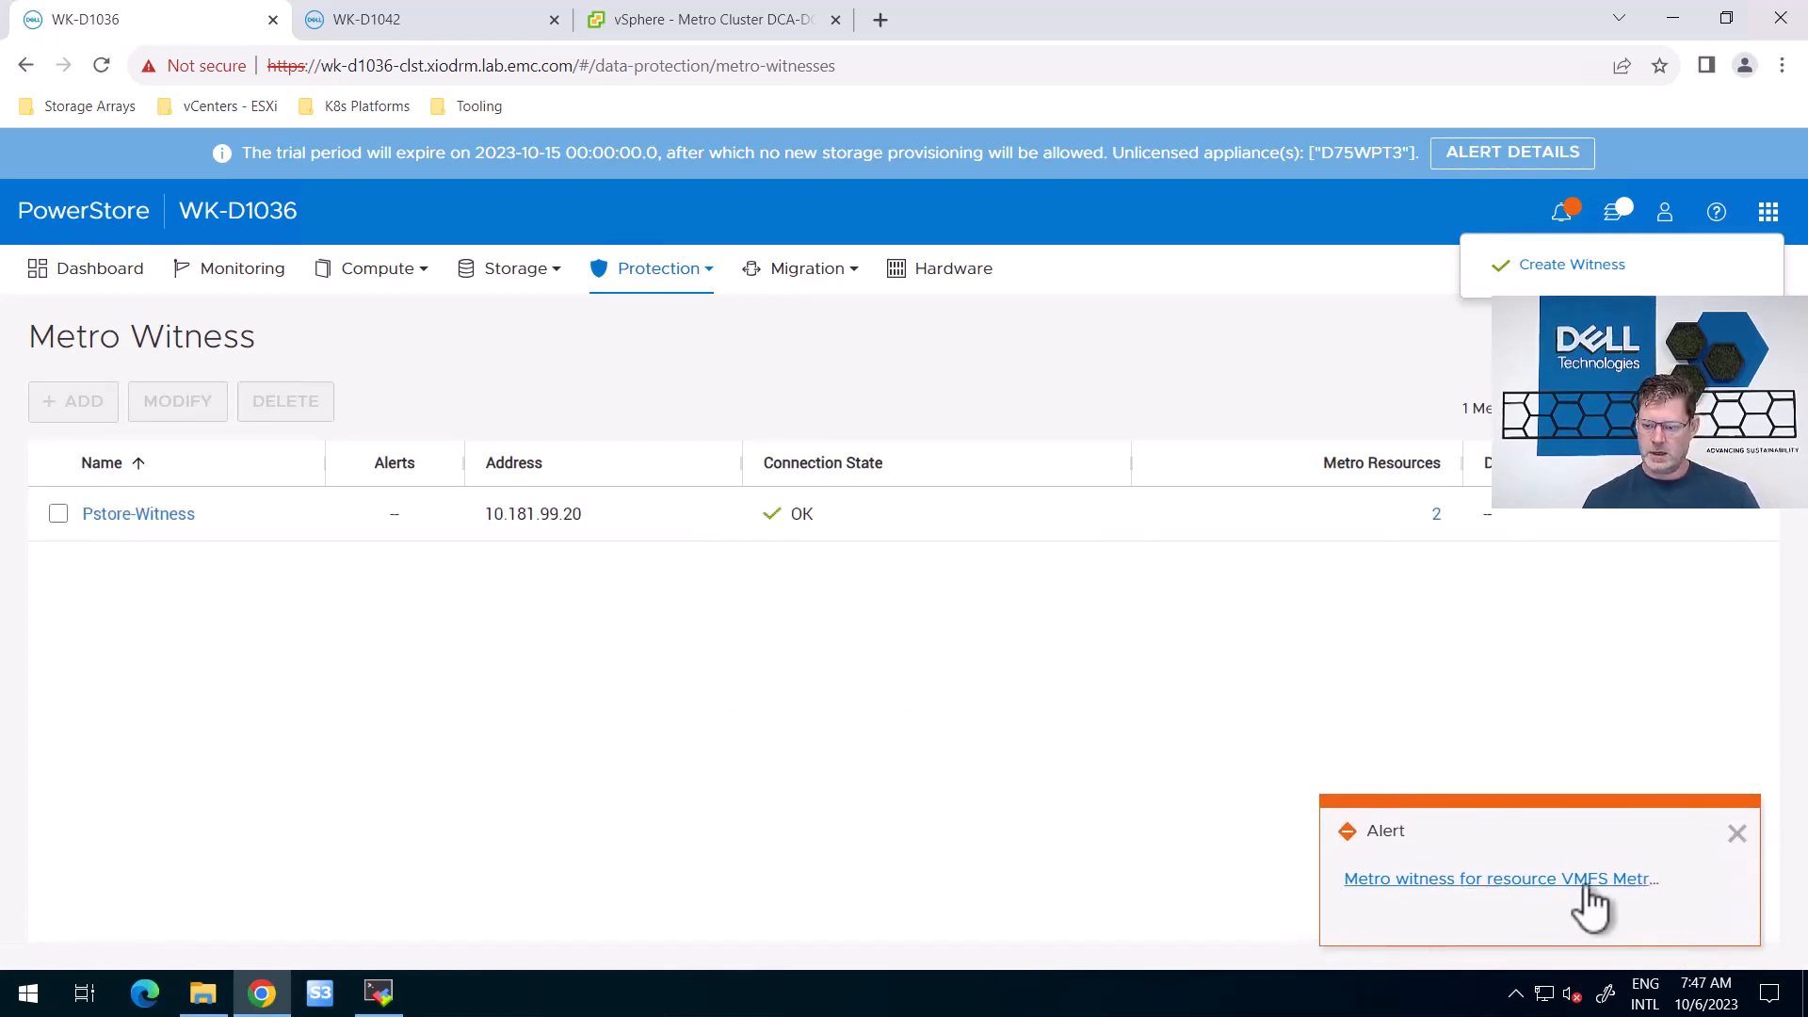
click(1737, 834)
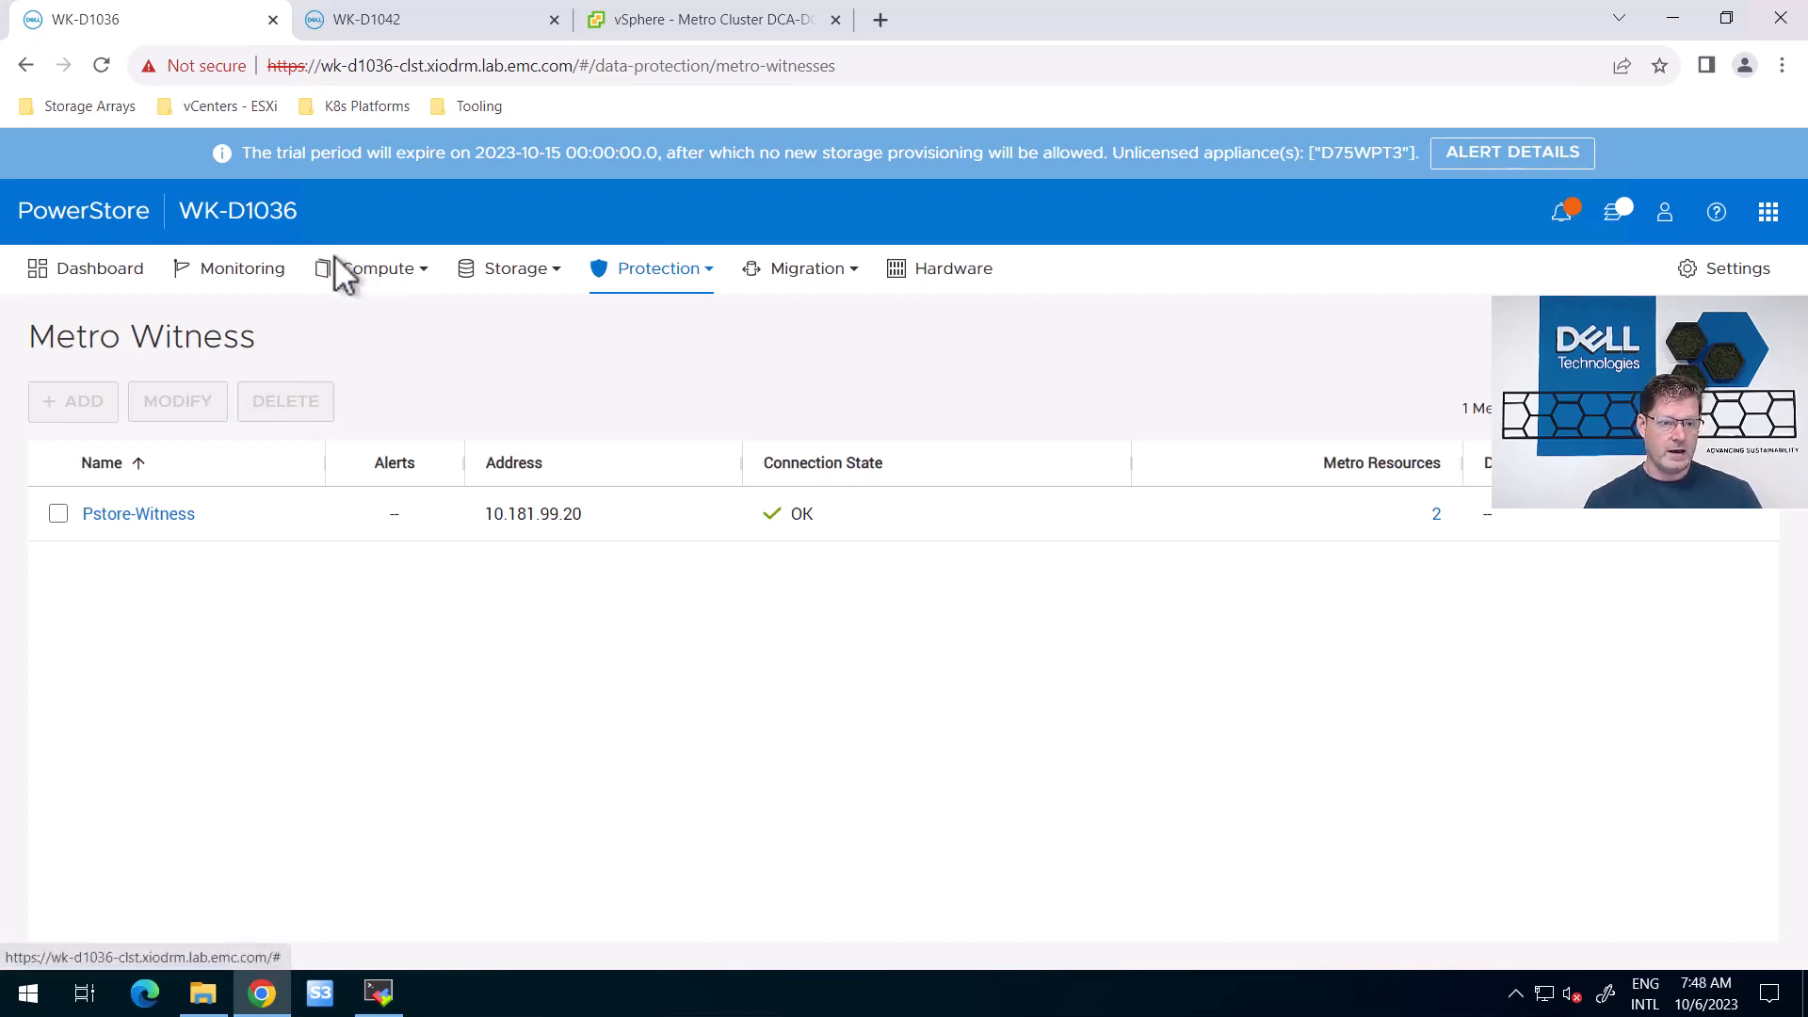
Open the Metro protection overview and view the details of the VMFS Metro pref-DCB volume, including its witness state
click(631, 270)
click(614, 359)
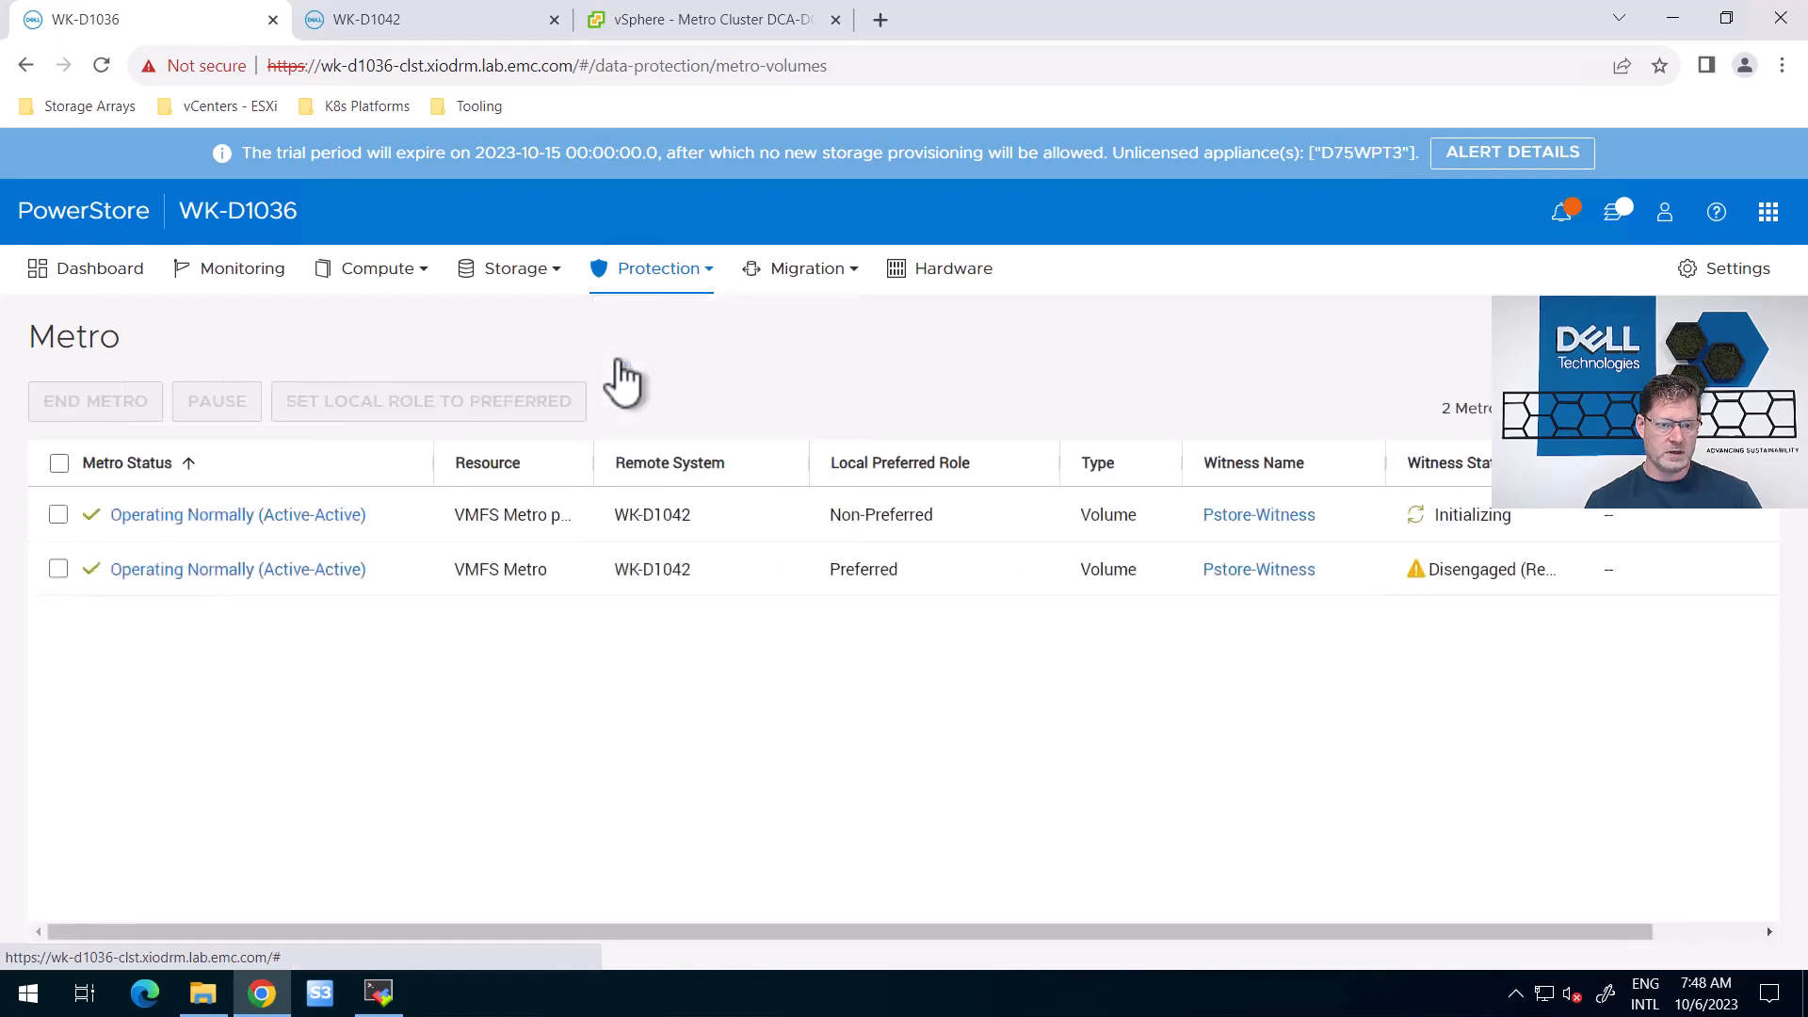
click(193, 520)
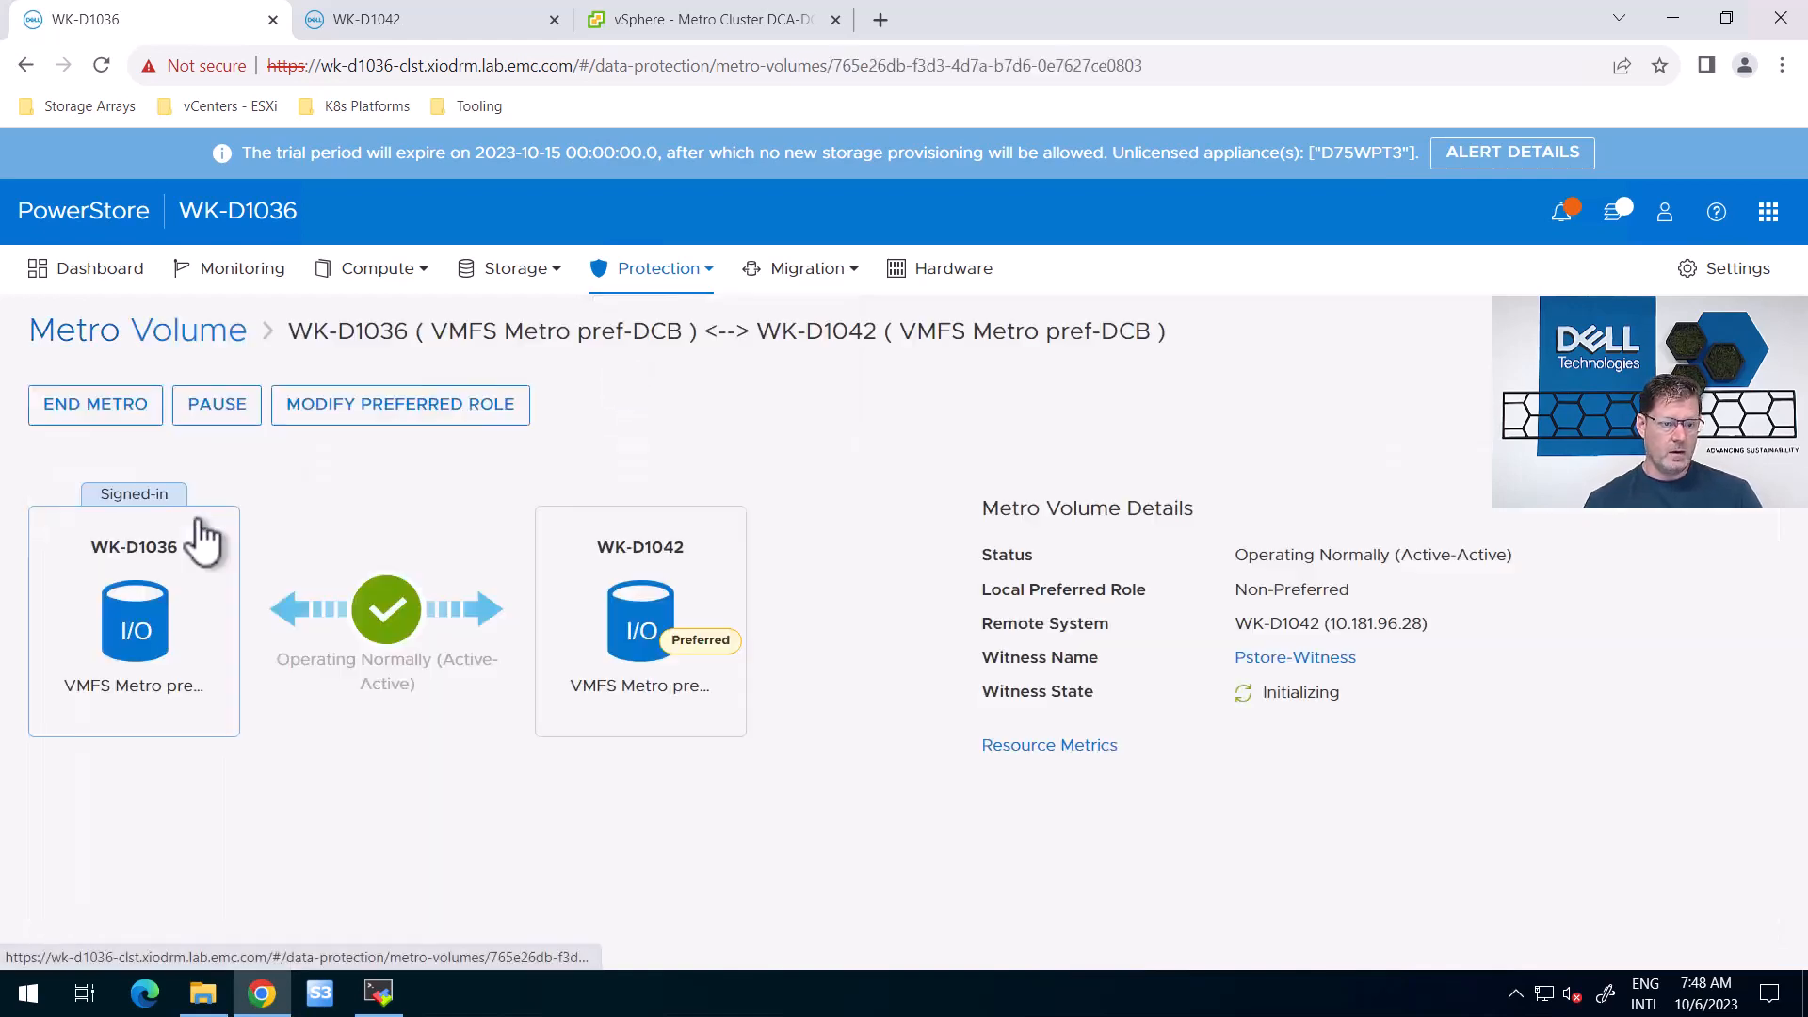